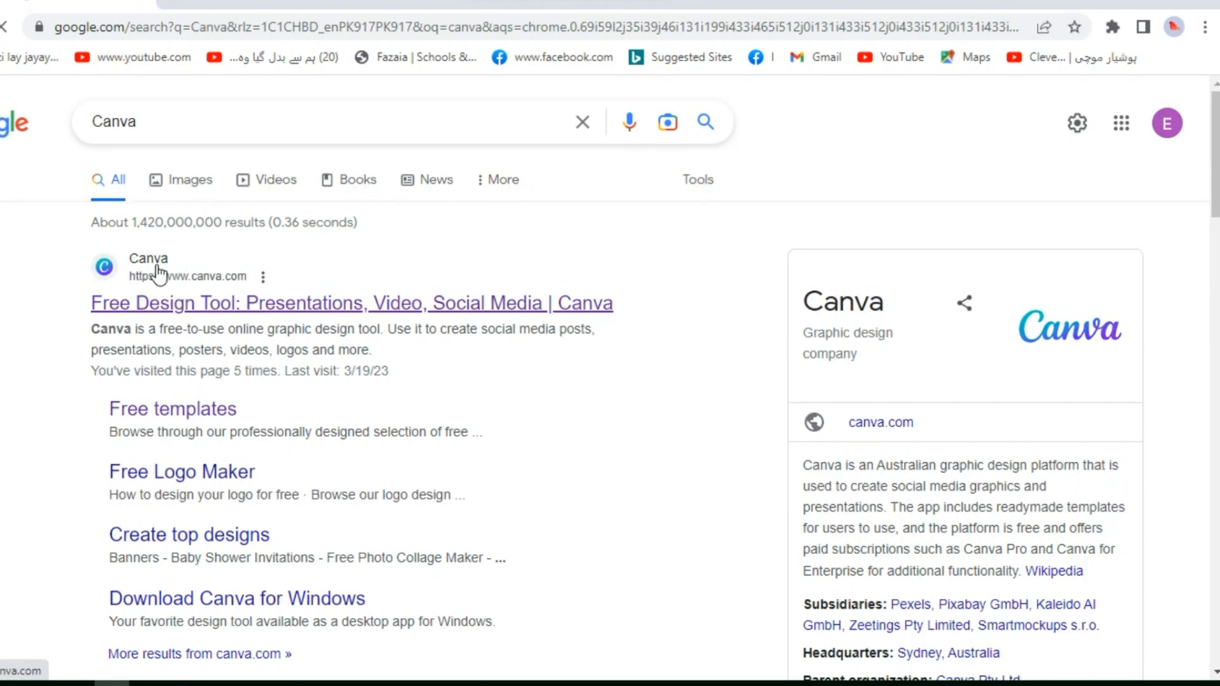
# Open the Canva website from the Google search results
pyautogui.click(159, 274)
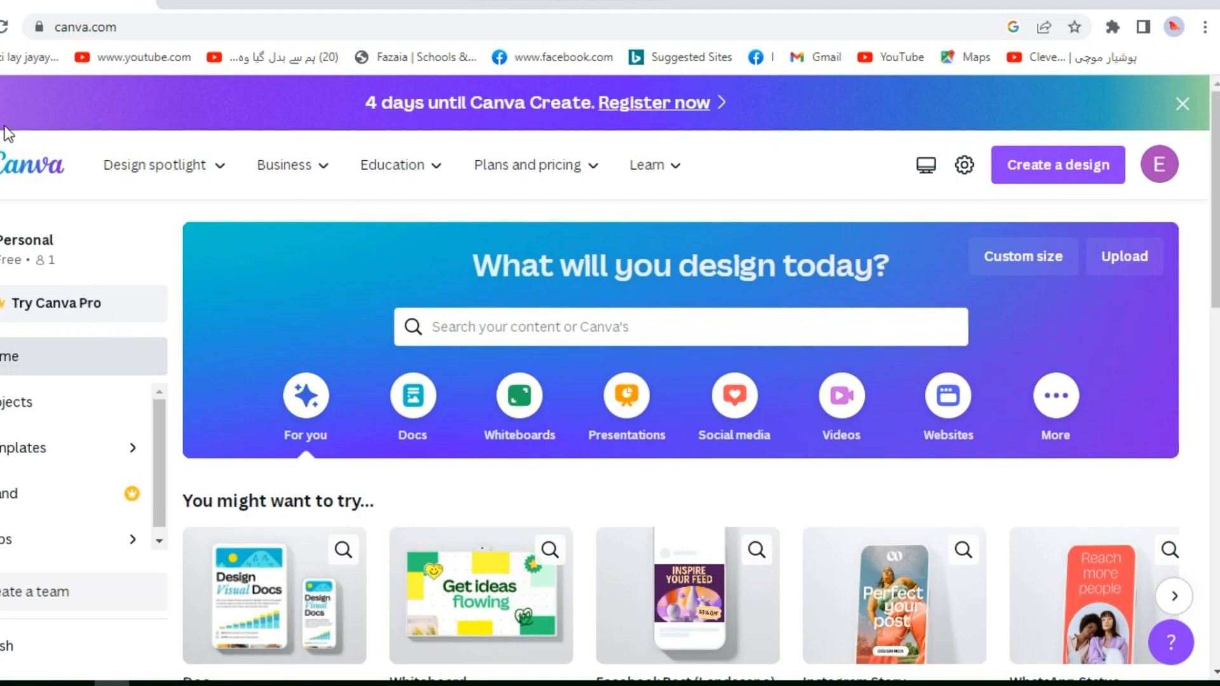
pyautogui.hotkey('alt', 'Left')
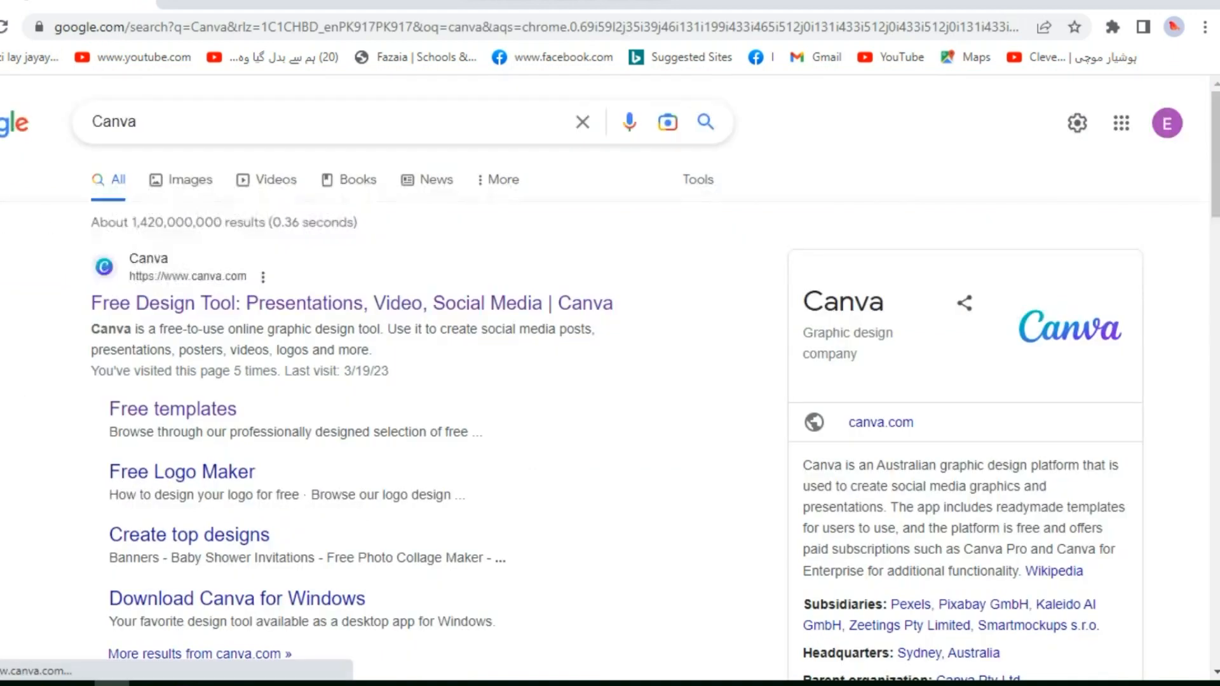
pyautogui.click(135, 308)
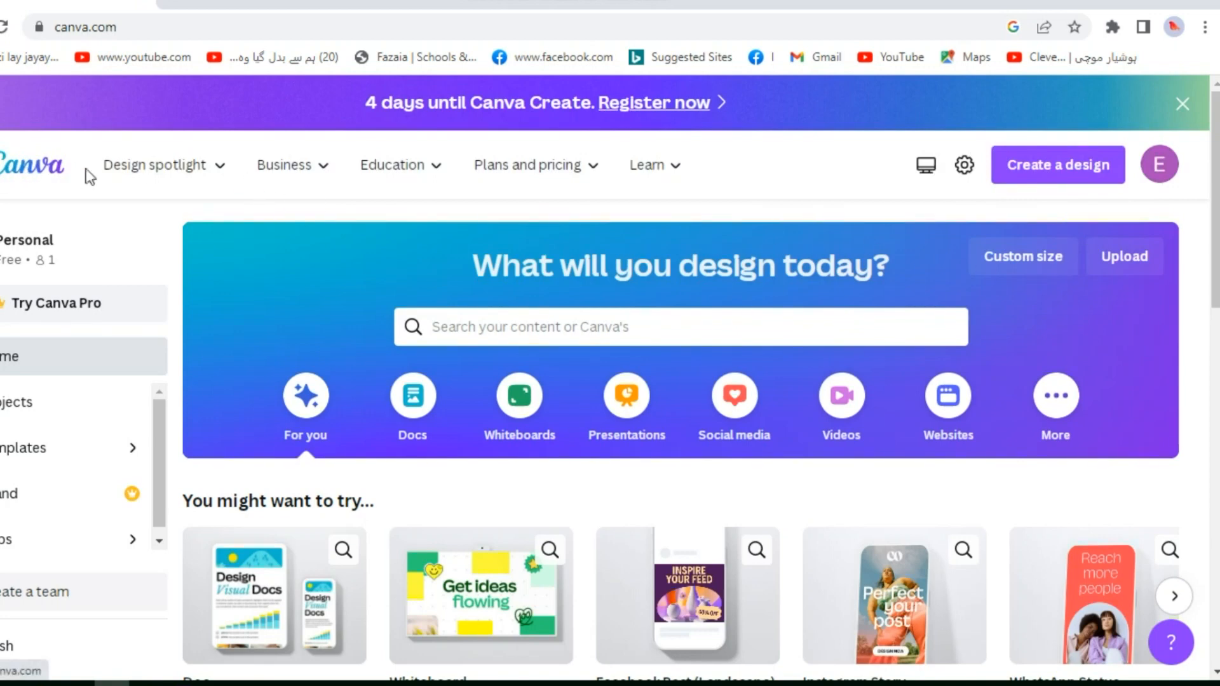
pyautogui.click(219, 168)
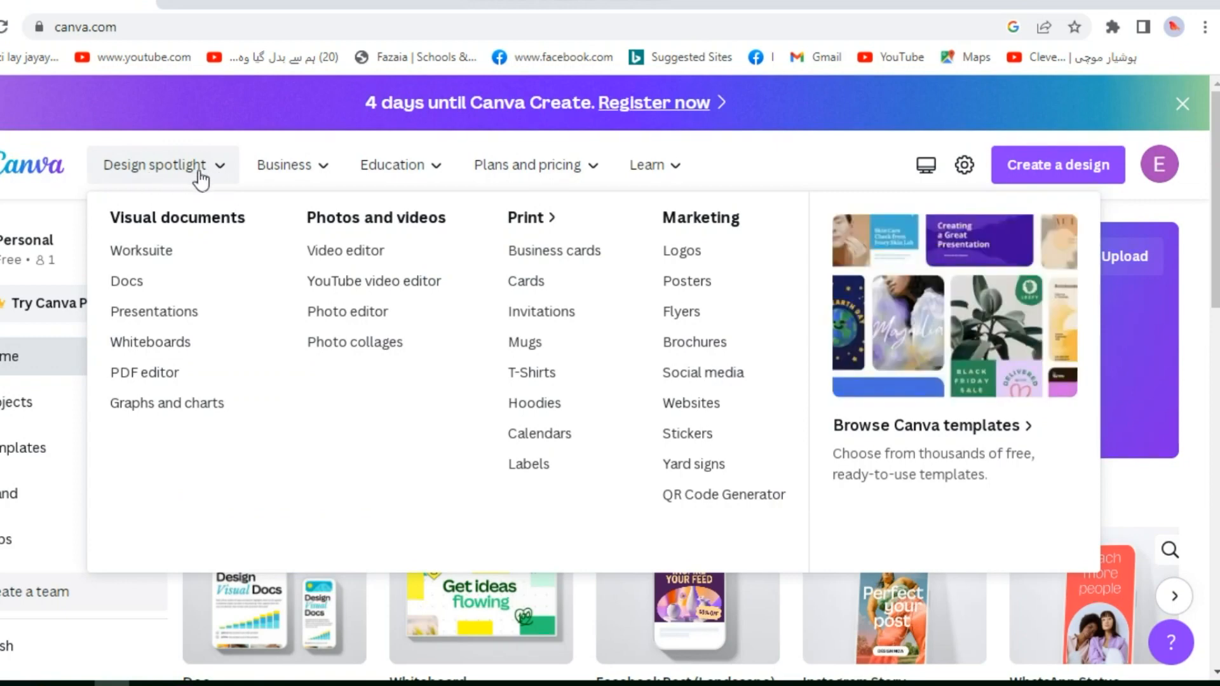
pyautogui.click(310, 175)
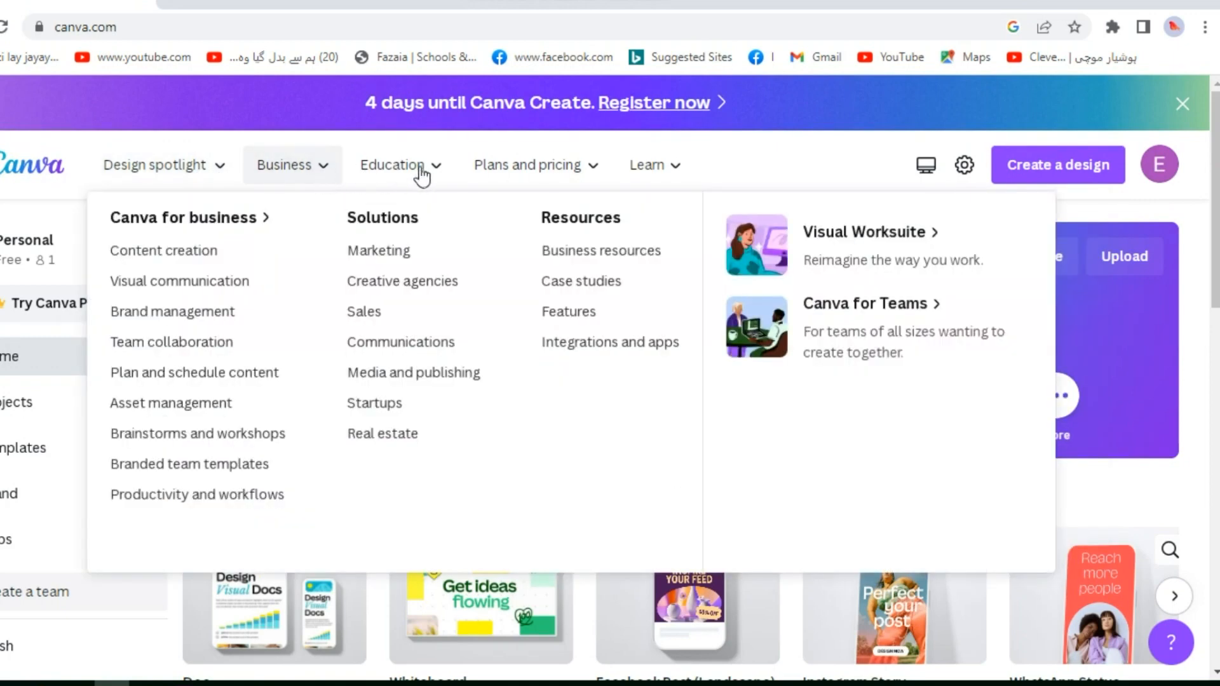
pyautogui.click(431, 175)
pyautogui.click(432, 176)
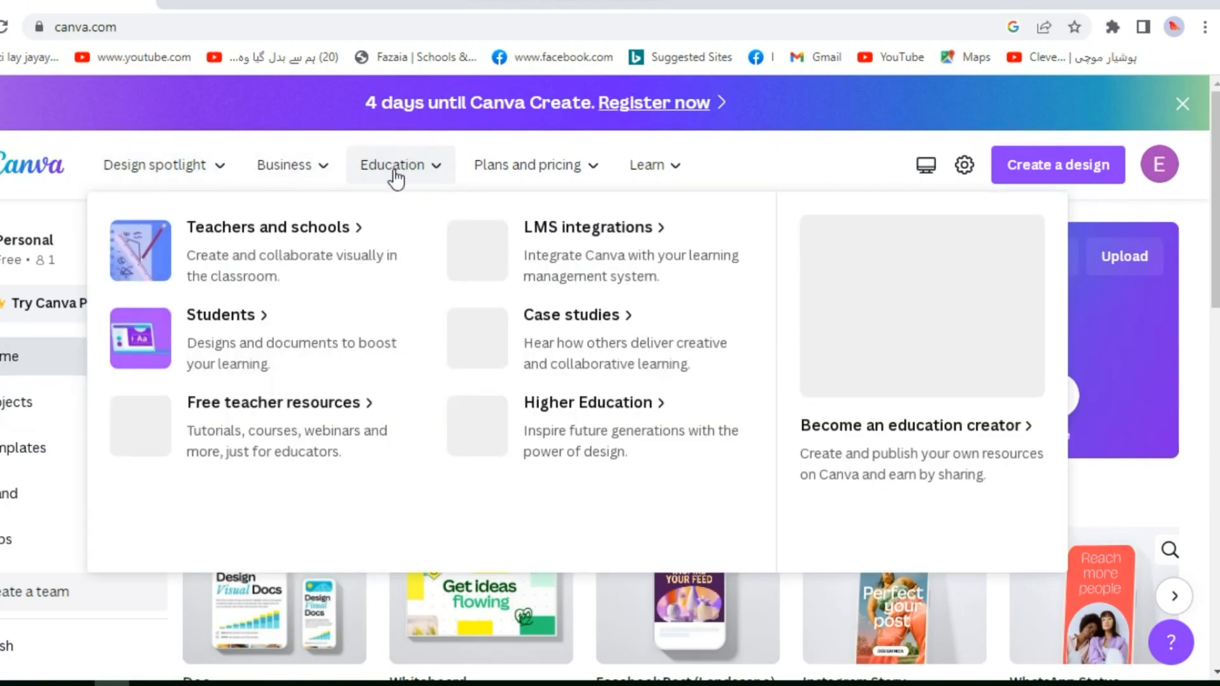
pyautogui.click(591, 170)
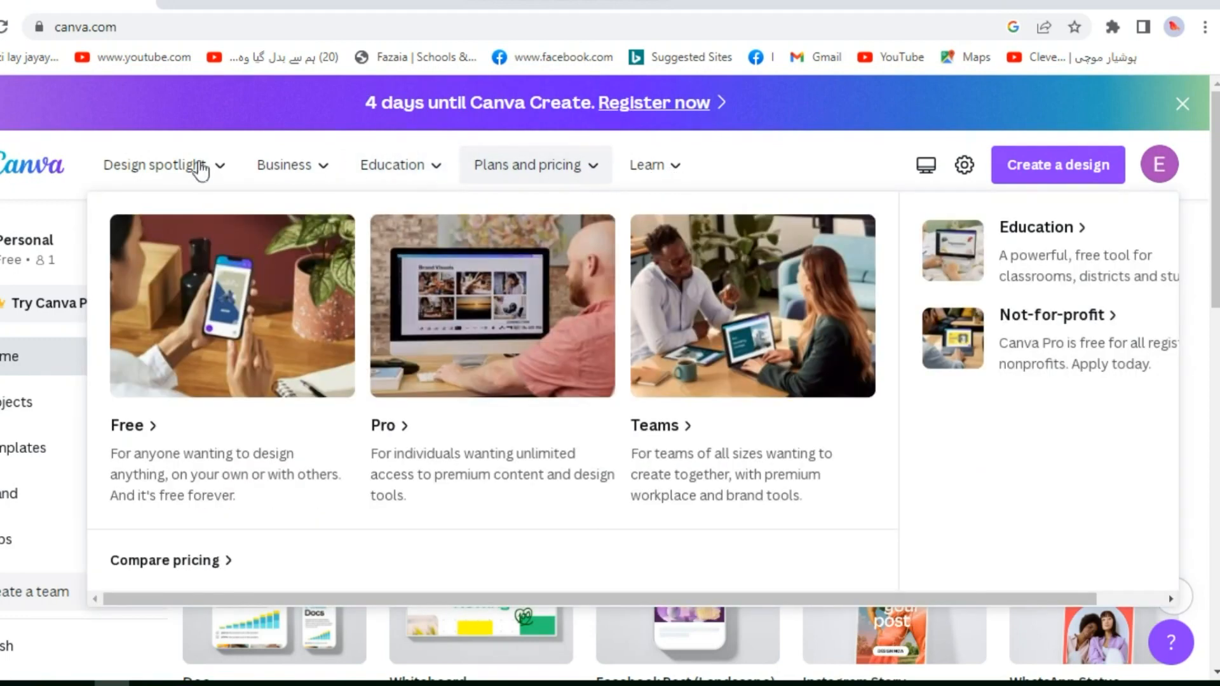
pyautogui.click(13, 175)
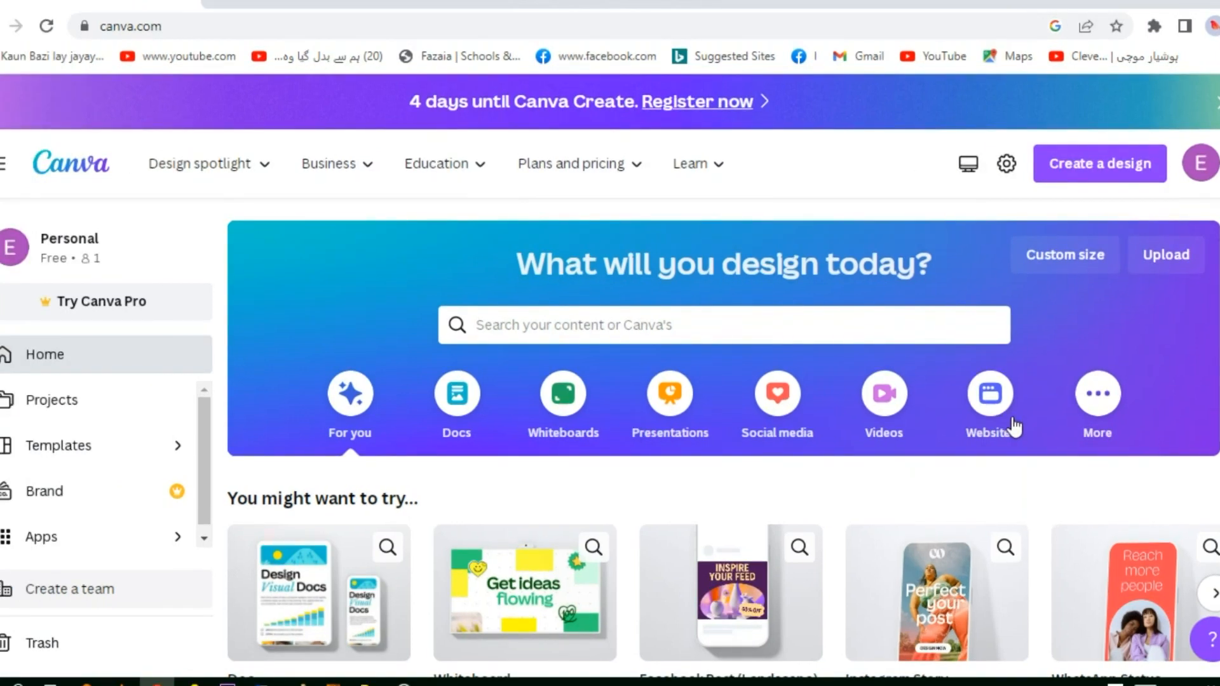
# Show the social media design types and examine the Popular, Instagram, Facebook and LinkedIn formats
pyautogui.click(779, 432)
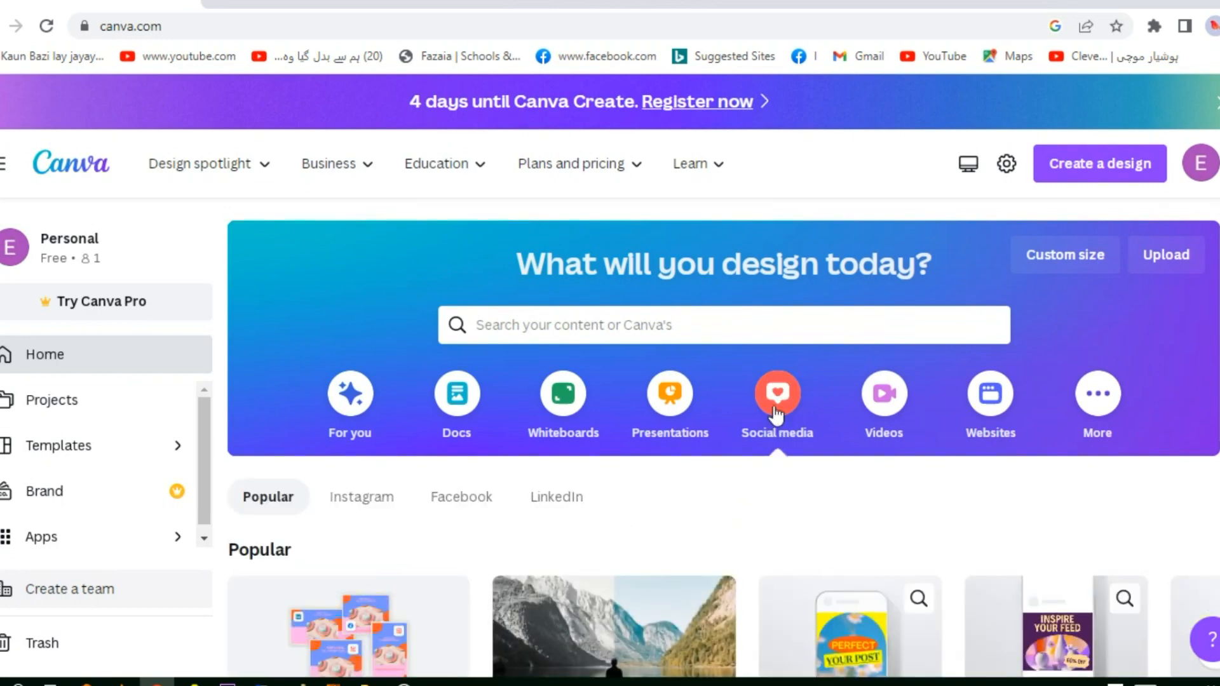
pyautogui.scroll(-5, 785, 475)
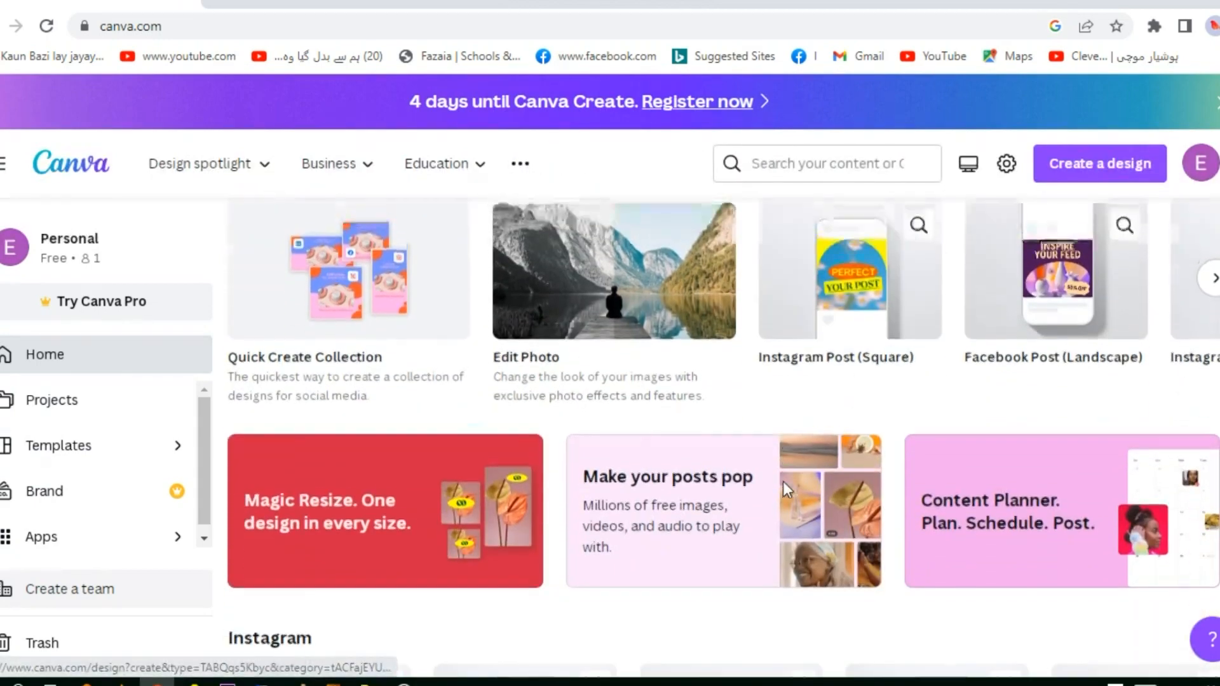
pyautogui.scroll(-10, 611, 436)
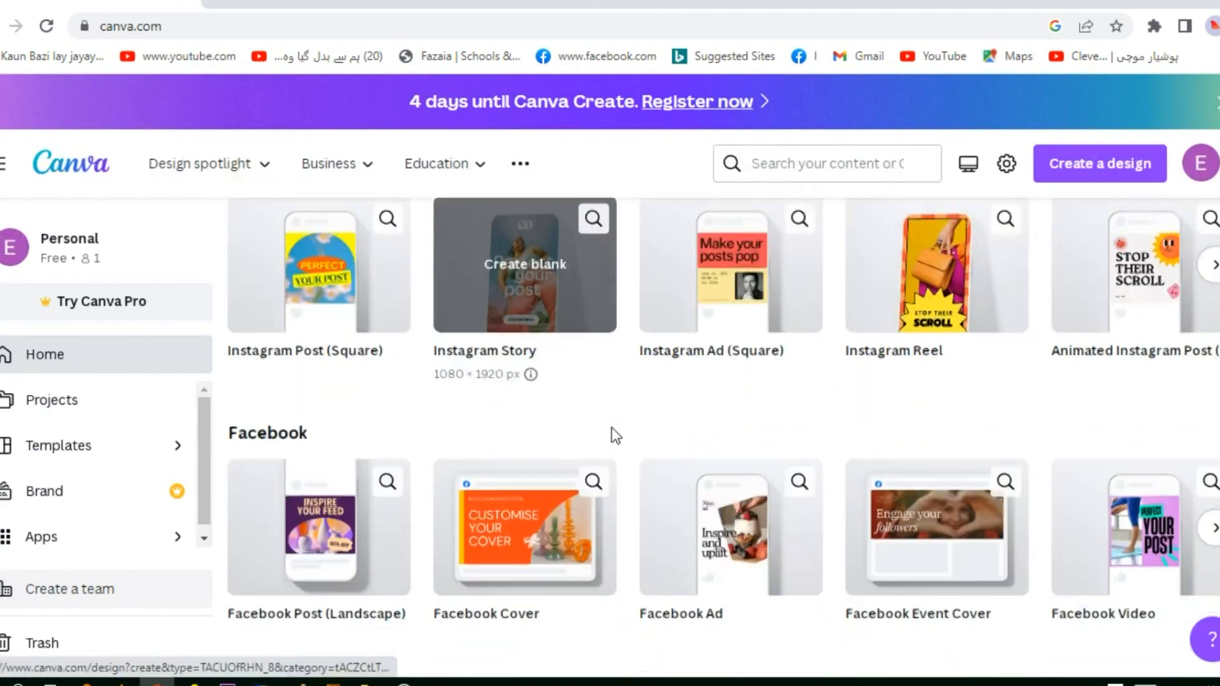
pyautogui.scroll(10, 611, 429)
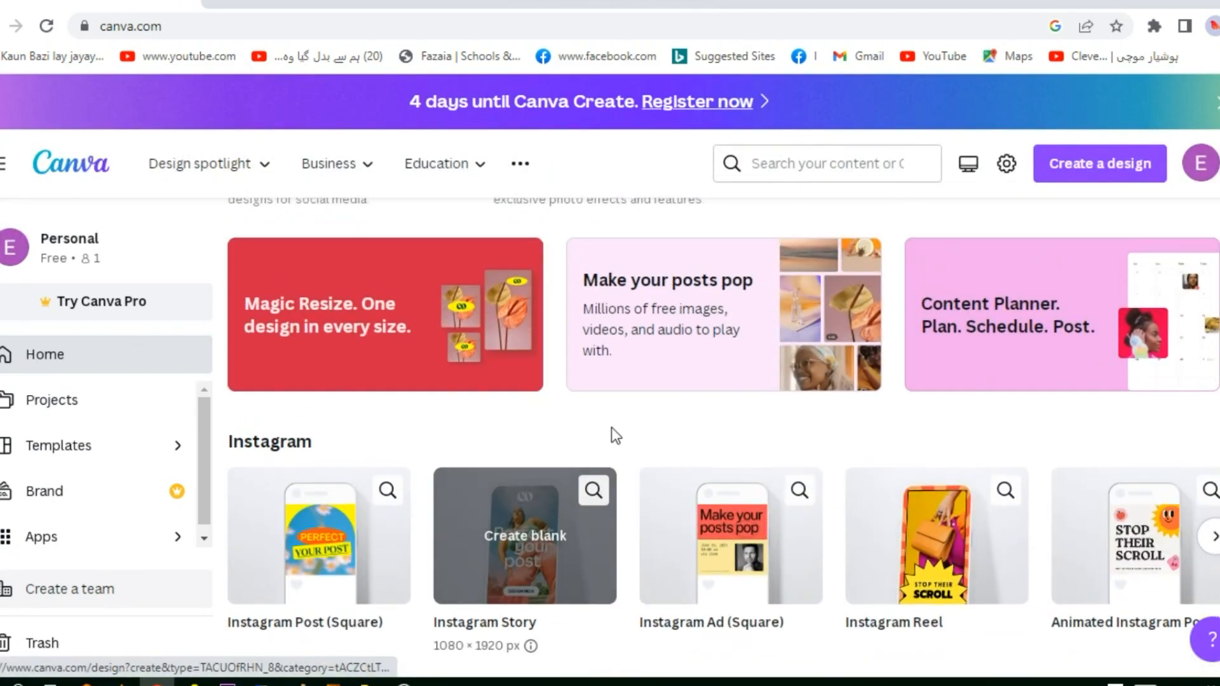
pyautogui.scroll(2, 611, 427)
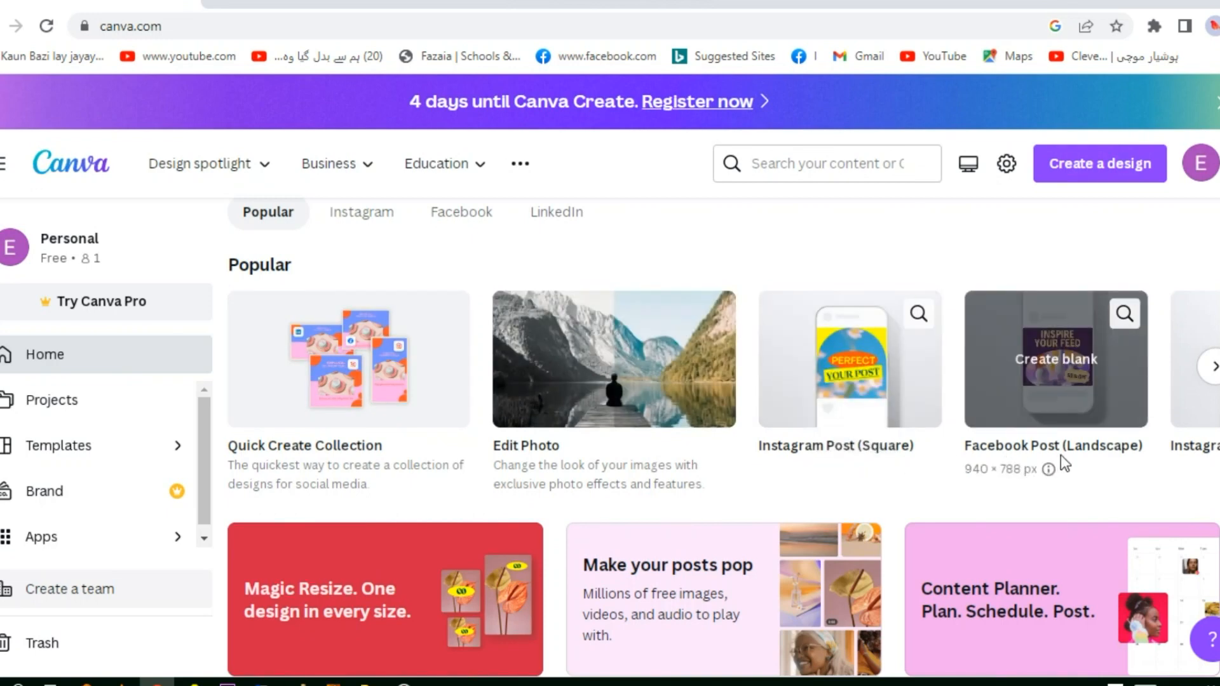
pyautogui.click(1215, 375)
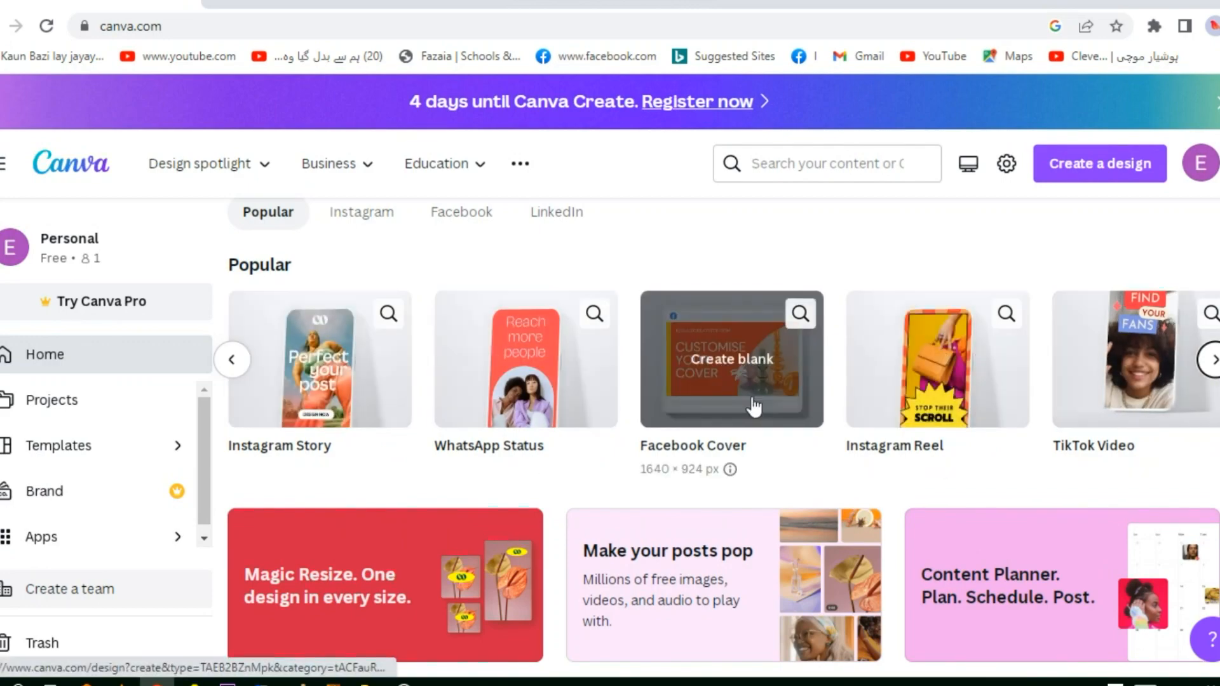
pyautogui.scroll(-5, 753, 407)
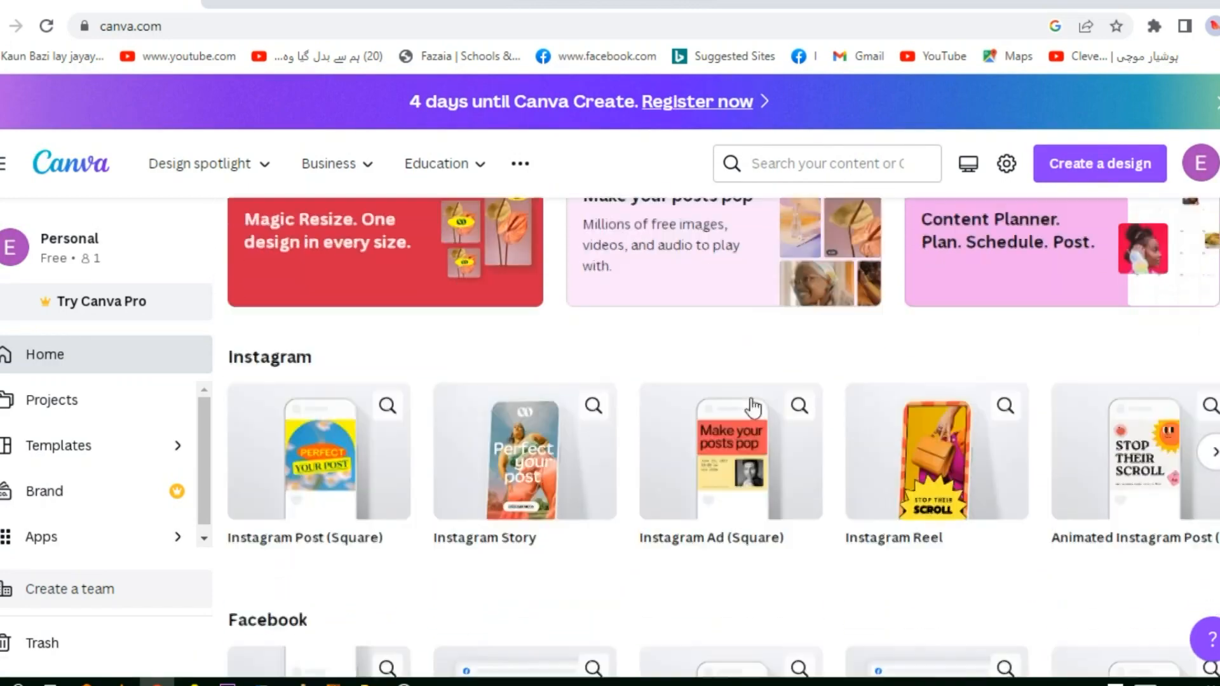
pyautogui.scroll(-5, 753, 406)
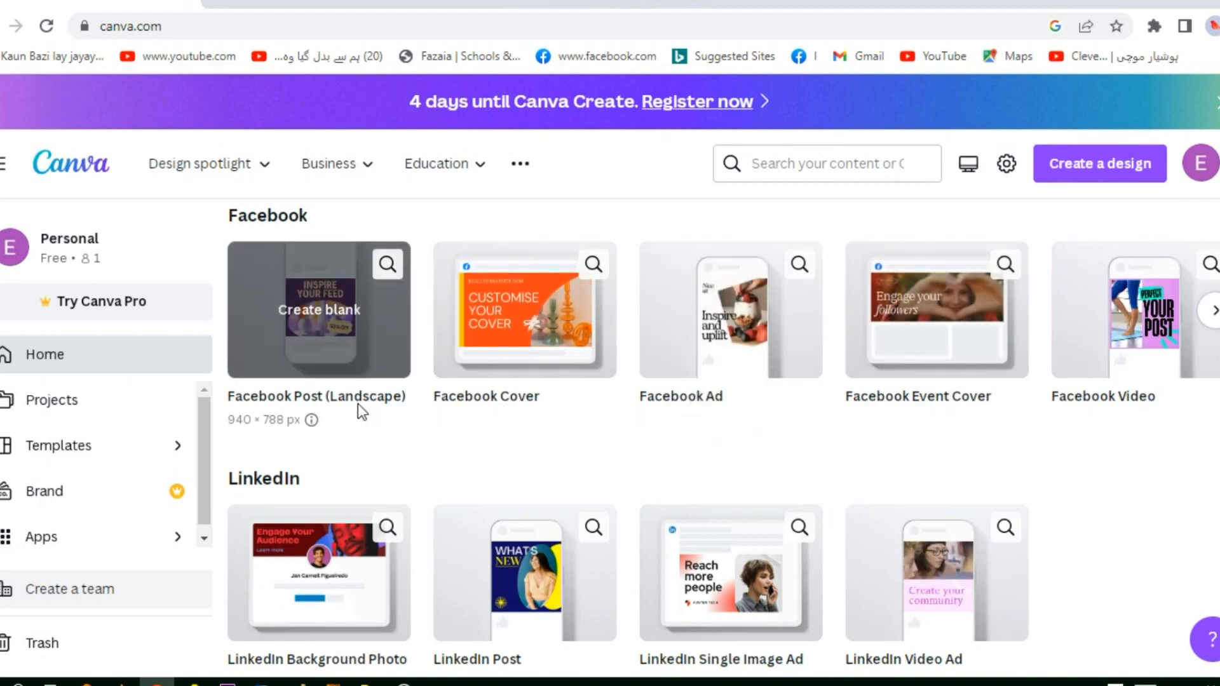
pyautogui.scroll(-3, 359, 406)
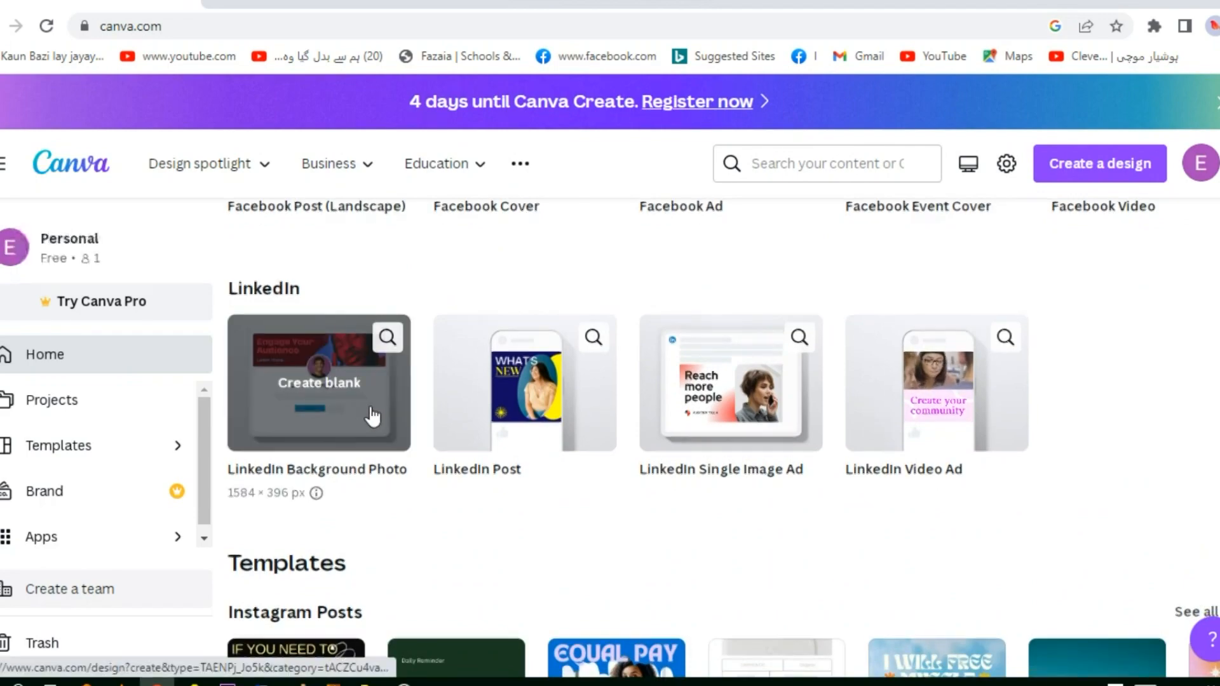
# Open the orange and black "We are Digital Marketing Agency" template from the WhatsApp Statuses templates
pyautogui.scroll(-4, 373, 417)
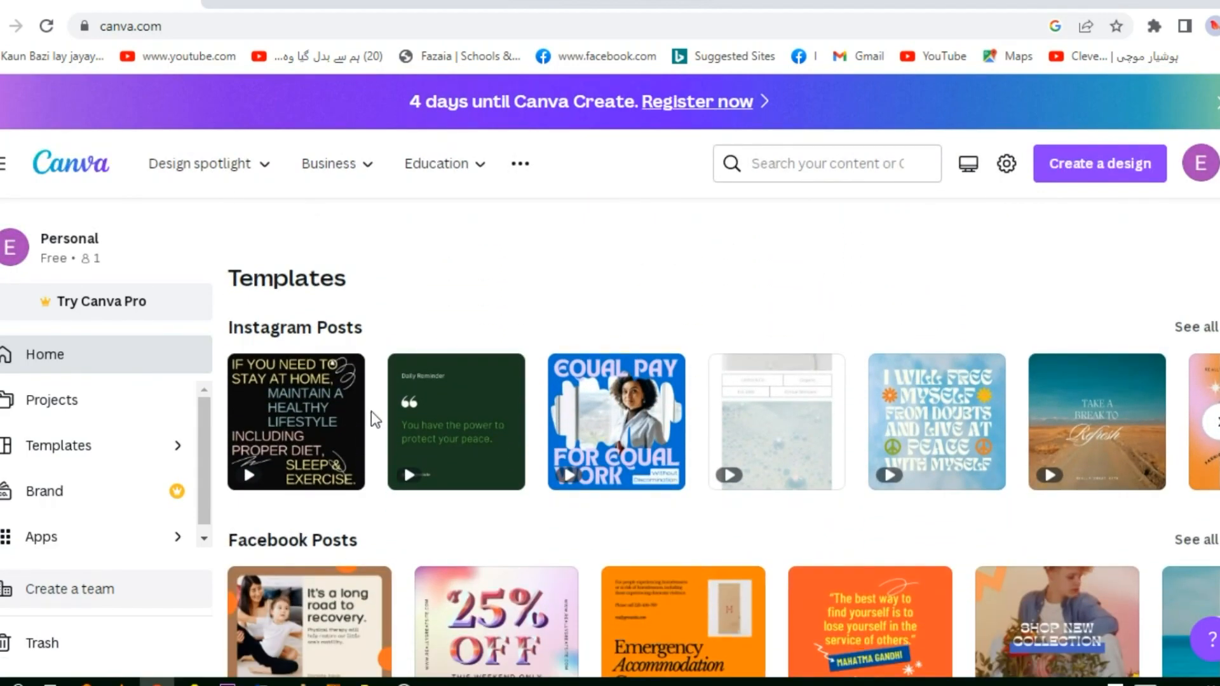
pyautogui.scroll(-4, 390, 419)
pyautogui.scroll(-6, 462, 425)
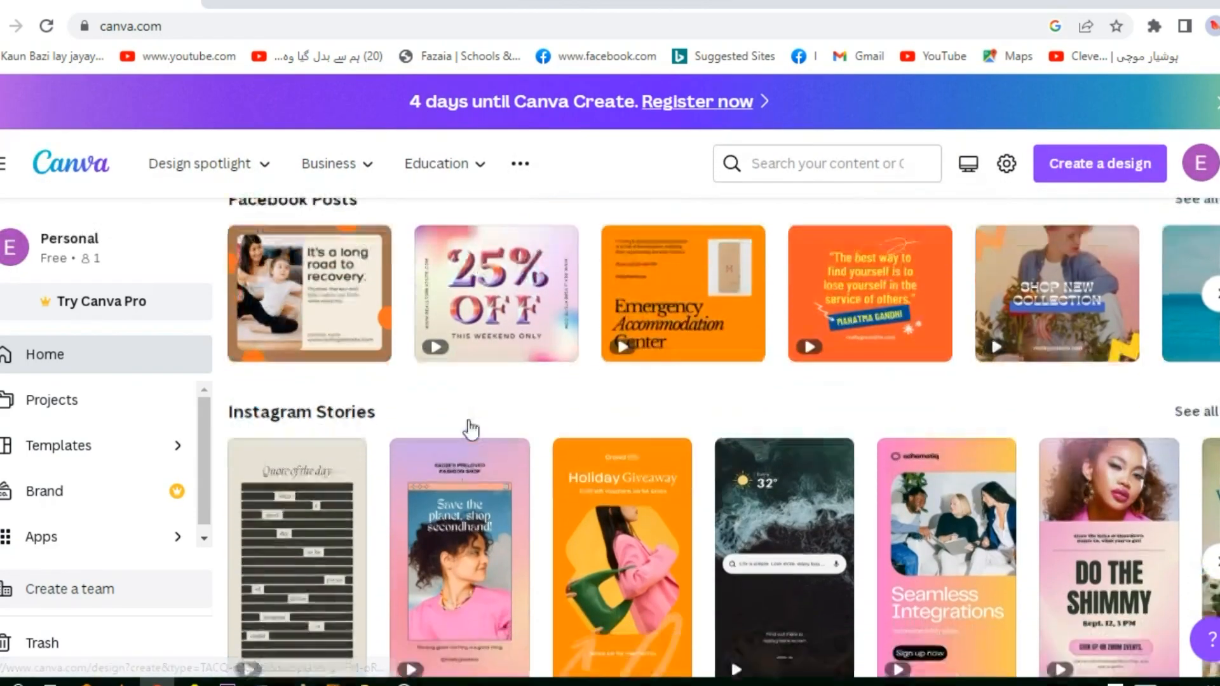
pyautogui.scroll(-1, 471, 431)
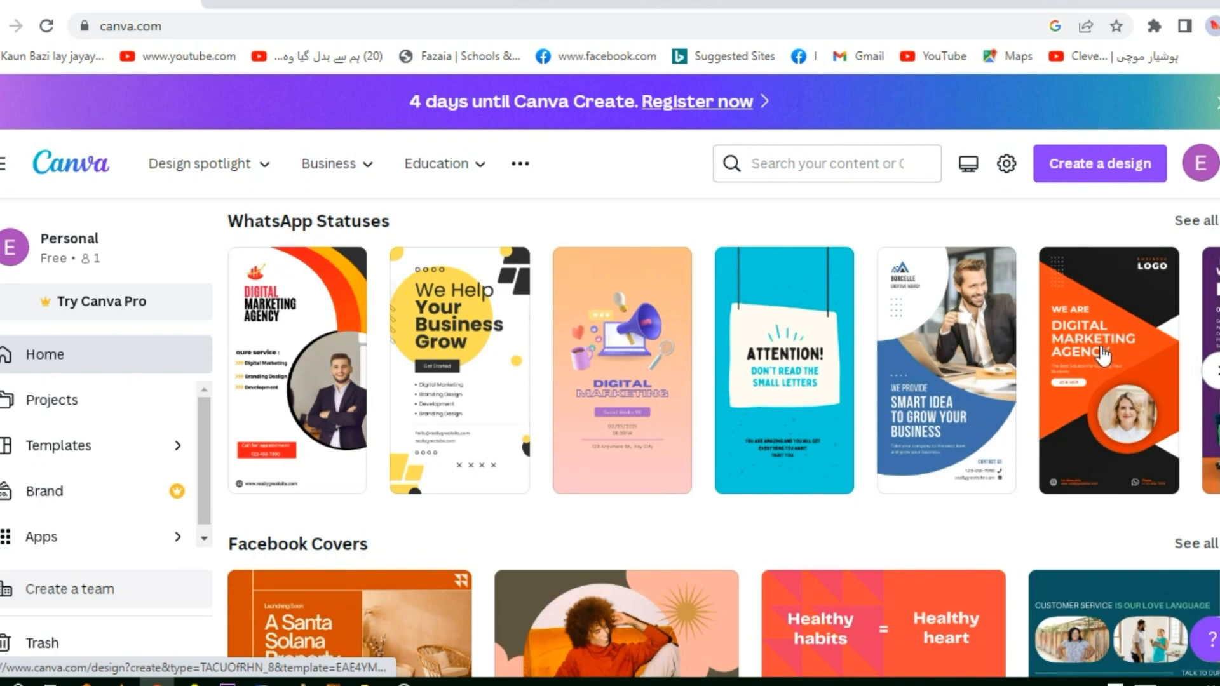
pyautogui.scroll(-1, 795, 428)
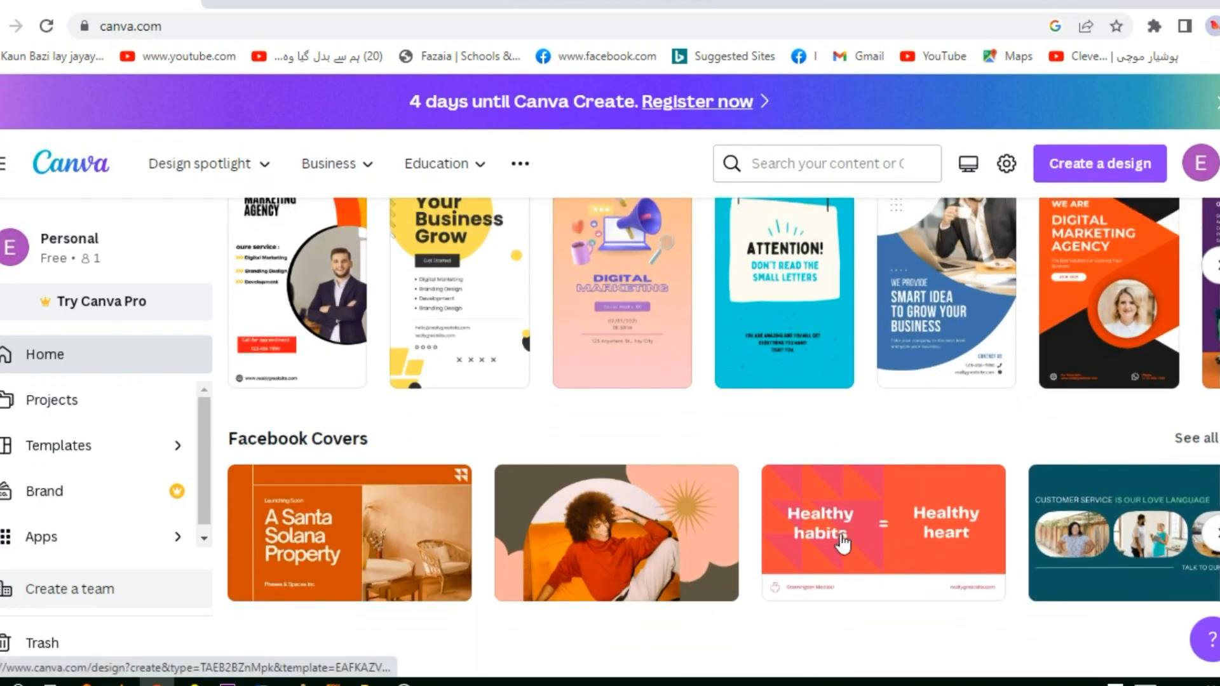
pyautogui.scroll(5, 773, 488)
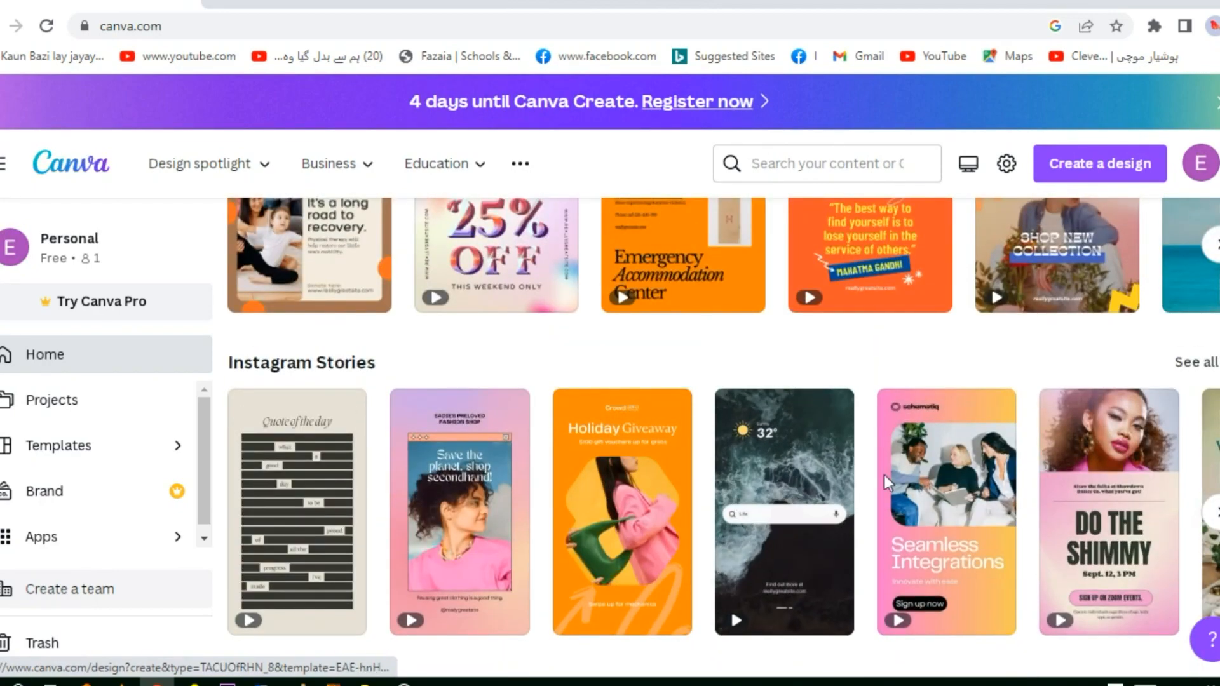
pyautogui.scroll(-6, 920, 485)
pyautogui.click(1128, 511)
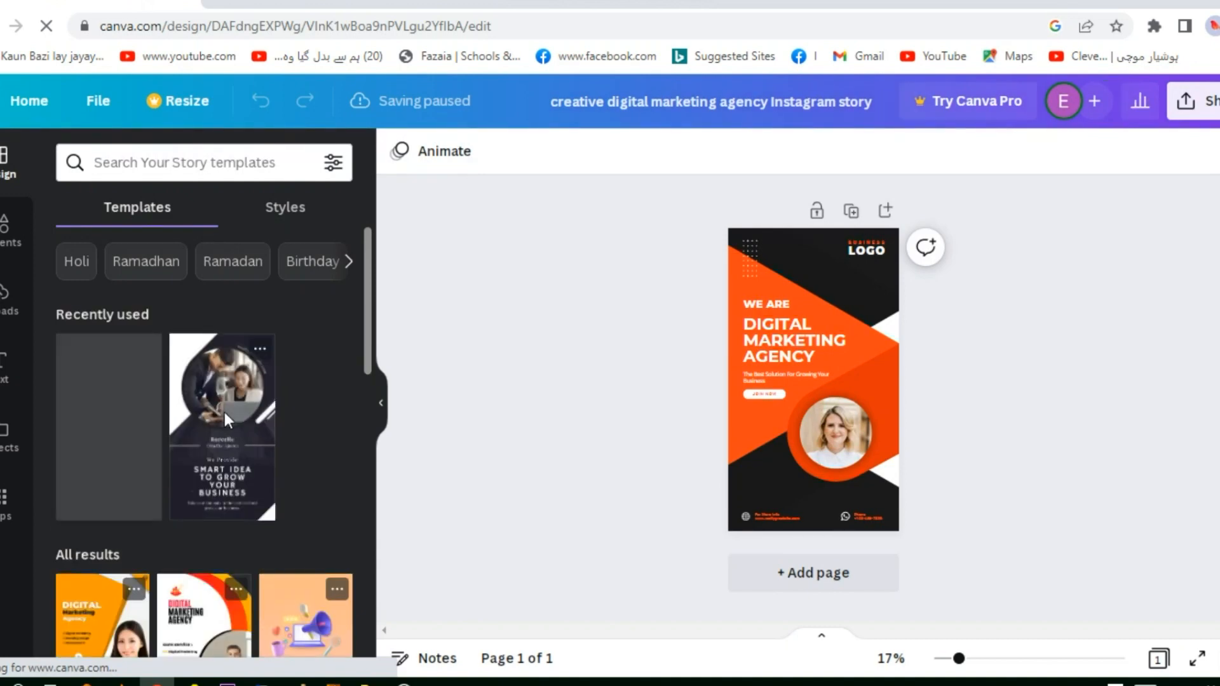
# Examine the alternative story templates offered for the design
pyautogui.scroll(-2, 225, 420)
pyautogui.scroll(-1, 227, 419)
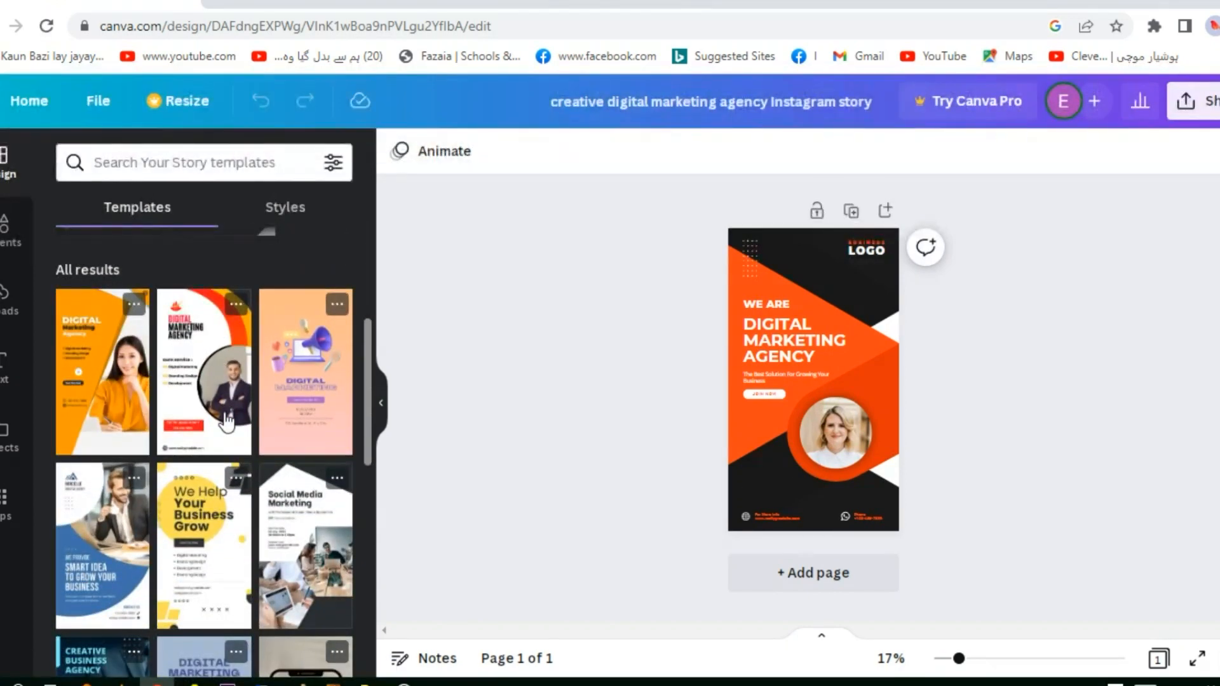
pyautogui.scroll(-5, 227, 419)
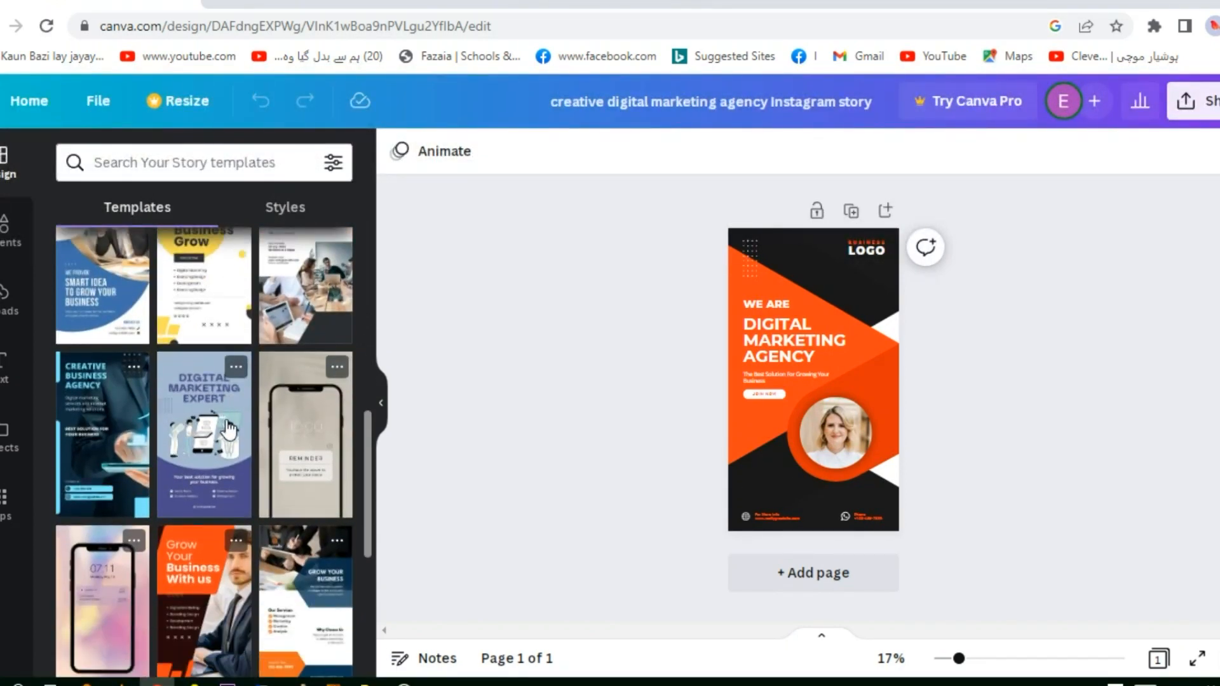
pyautogui.scroll(-4, 227, 422)
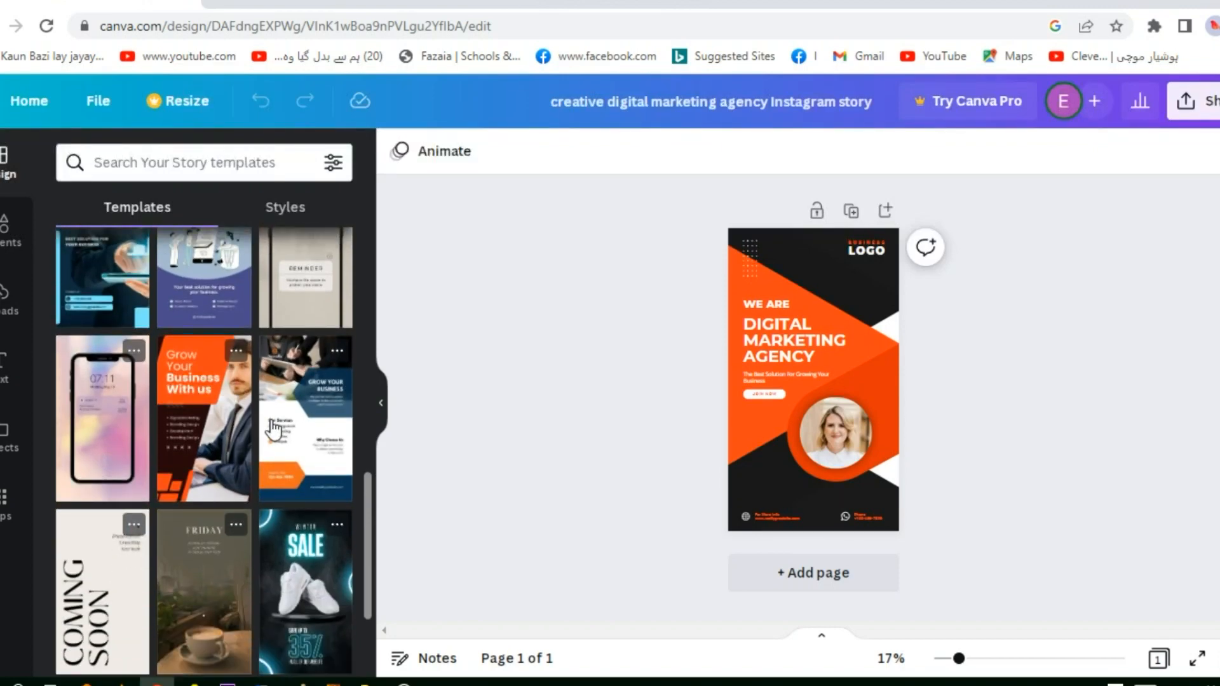
pyautogui.scroll(-8, 273, 429)
pyautogui.scroll(-6, 274, 434)
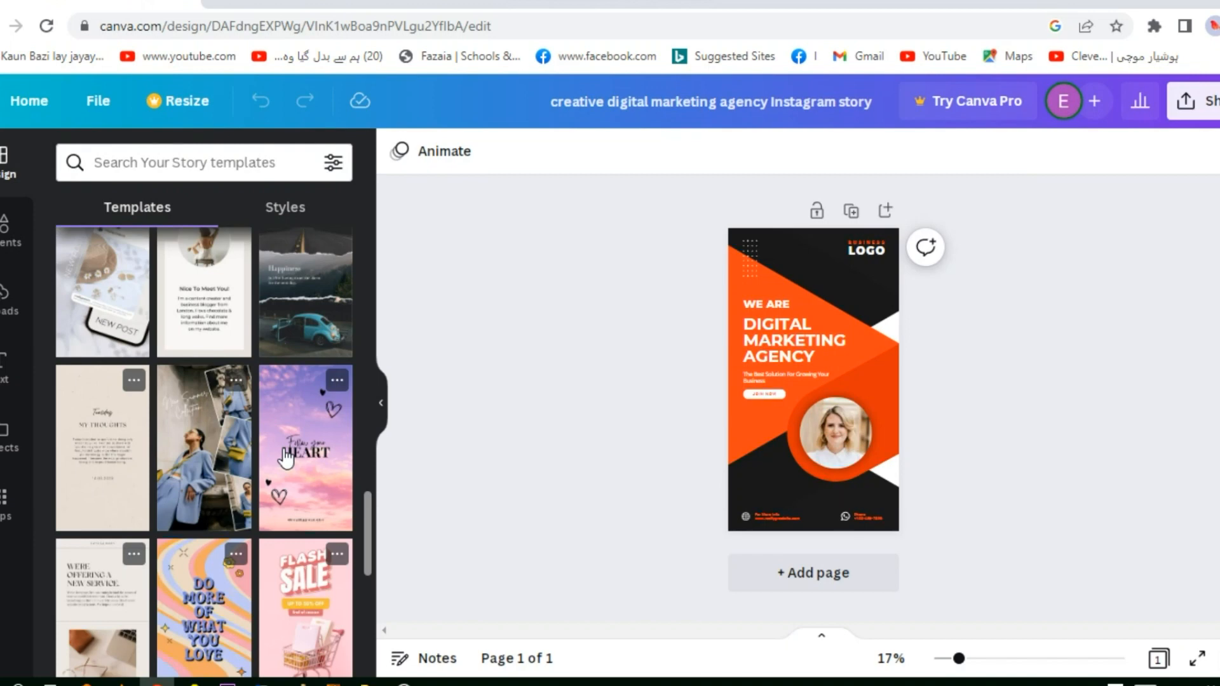
pyautogui.scroll(-8, 286, 456)
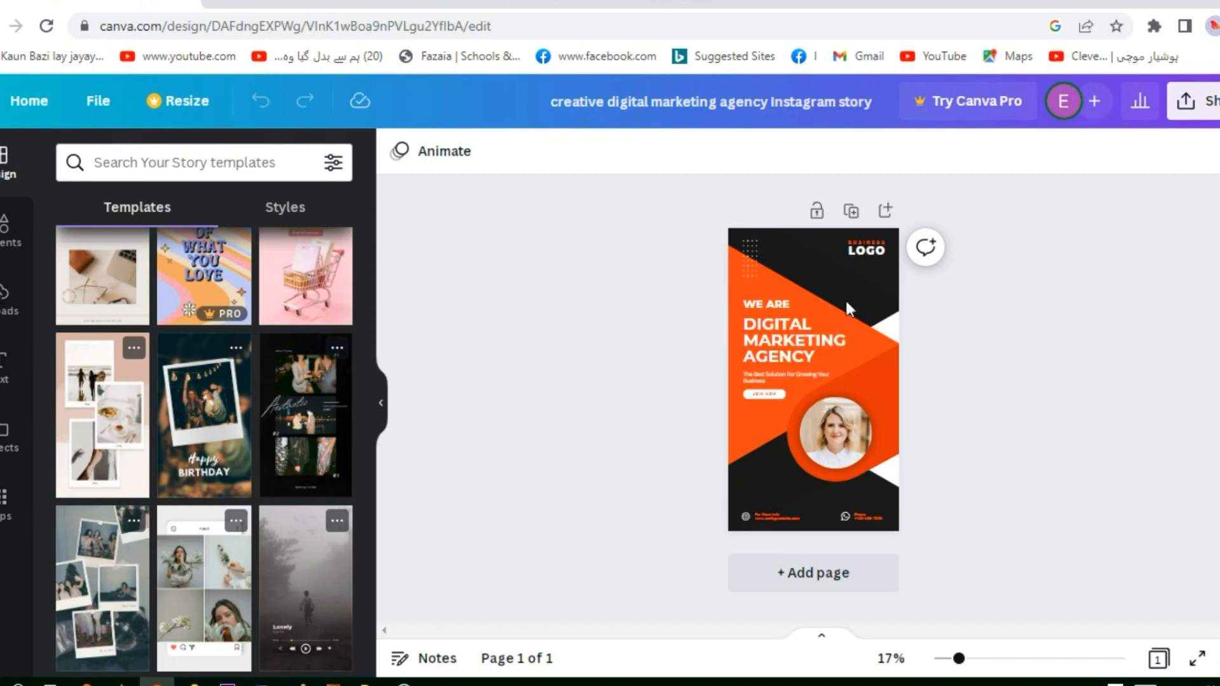
# Replace the "DIGITAL MARKETING AGENCY" heading on the story with "ONLINE MARKET"
pyautogui.click(805, 351)
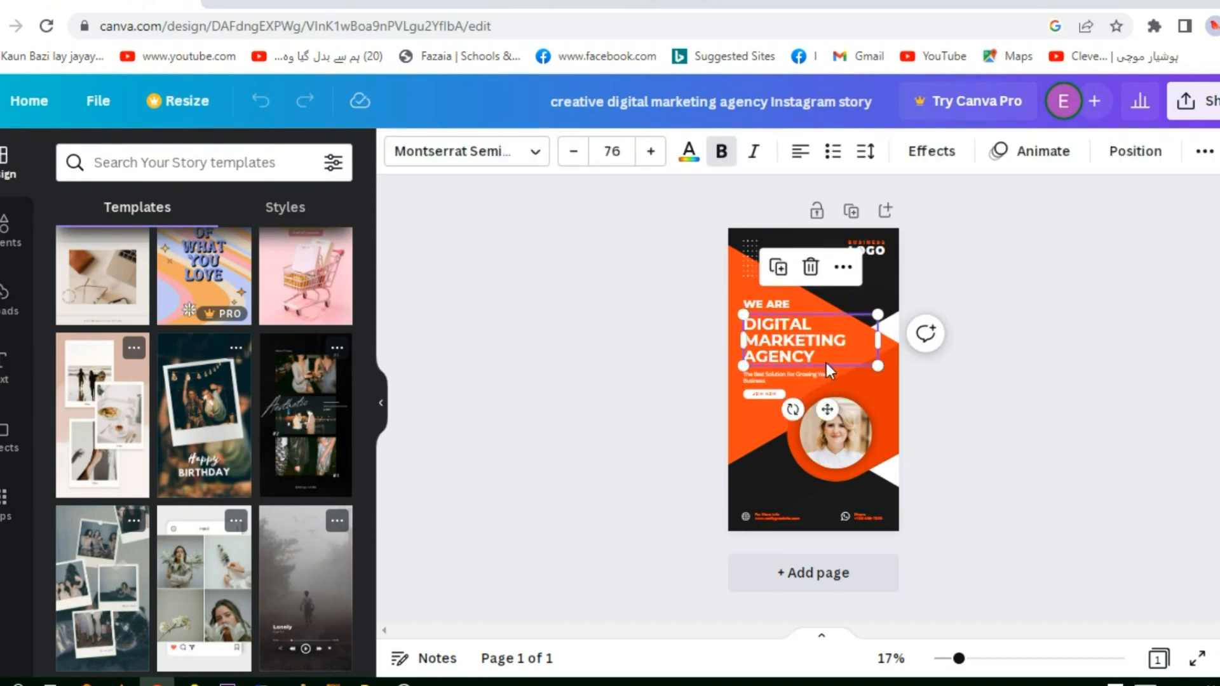
pyautogui.click(868, 388)
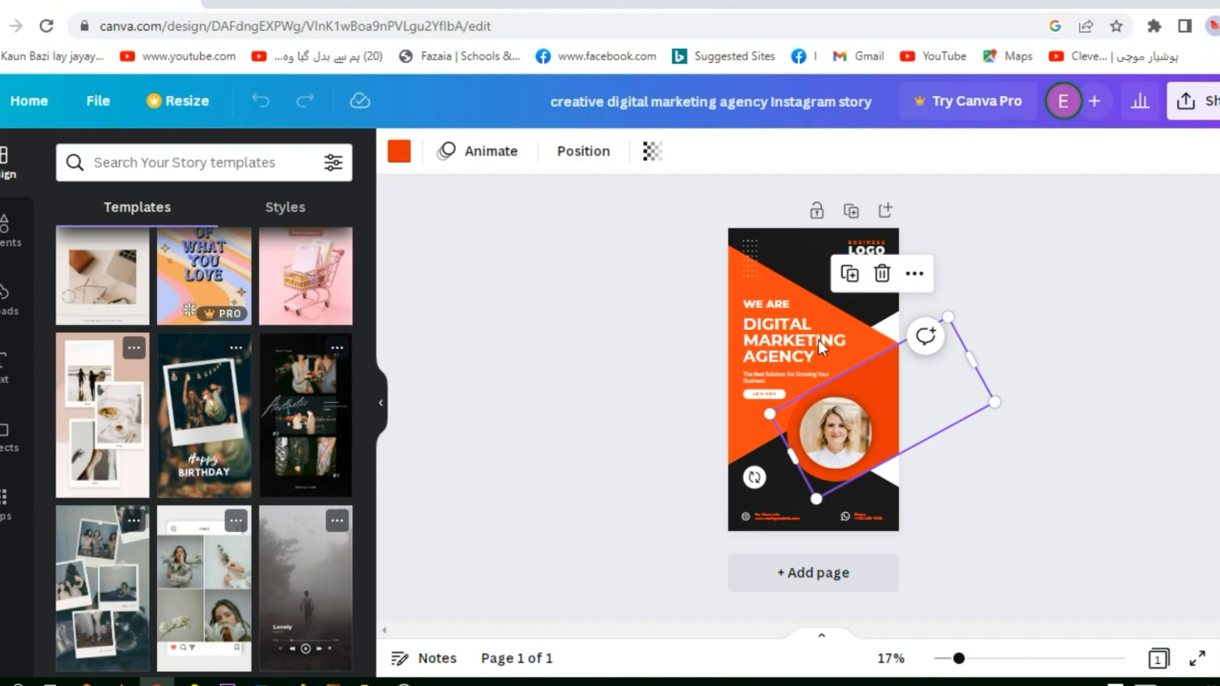
pyautogui.click(777, 325)
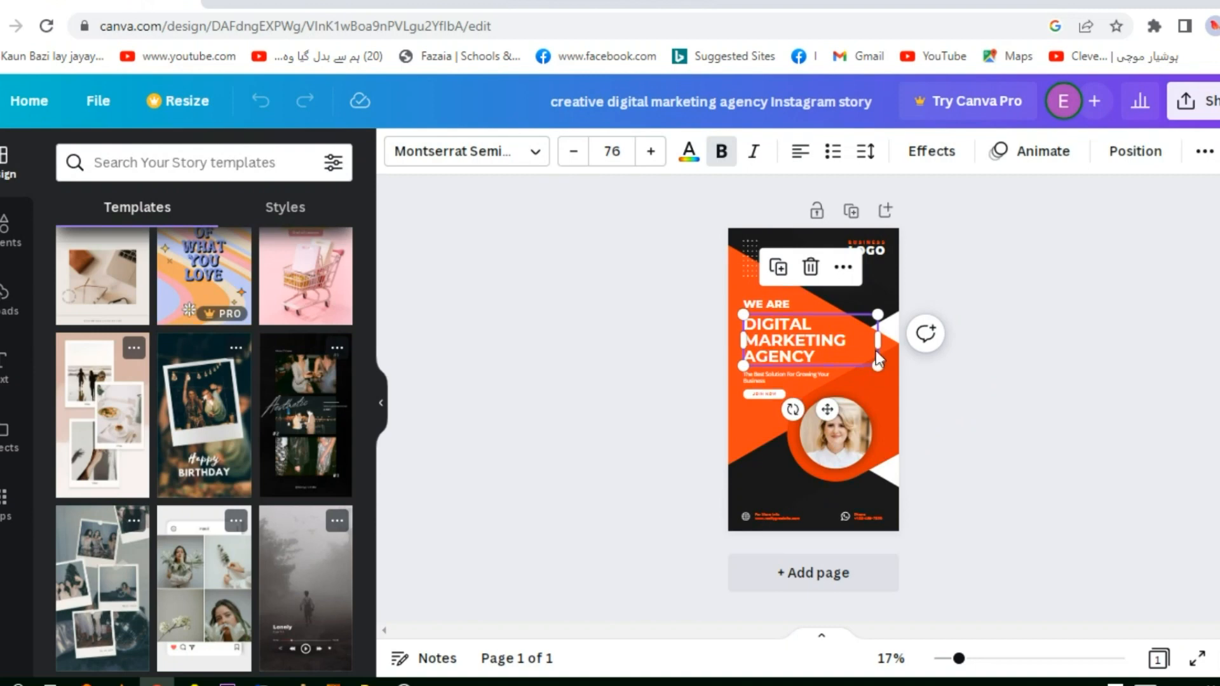
pyautogui.doubleClick(814, 356)
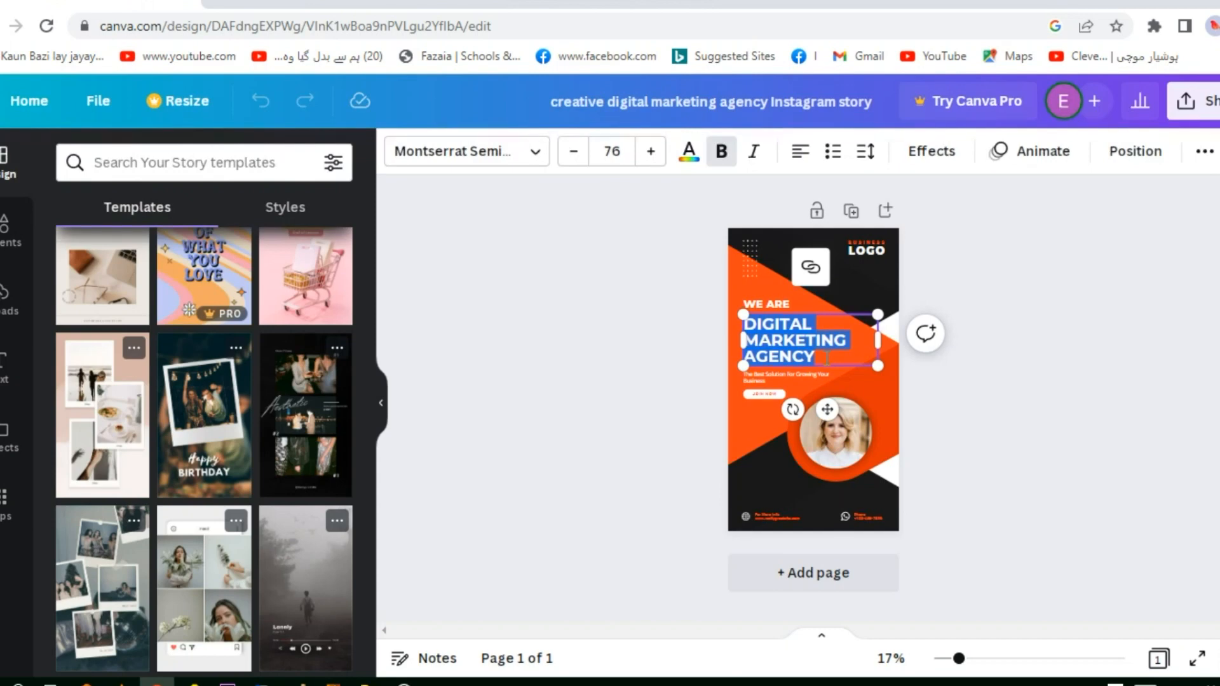
pyautogui.write('ONLIN')
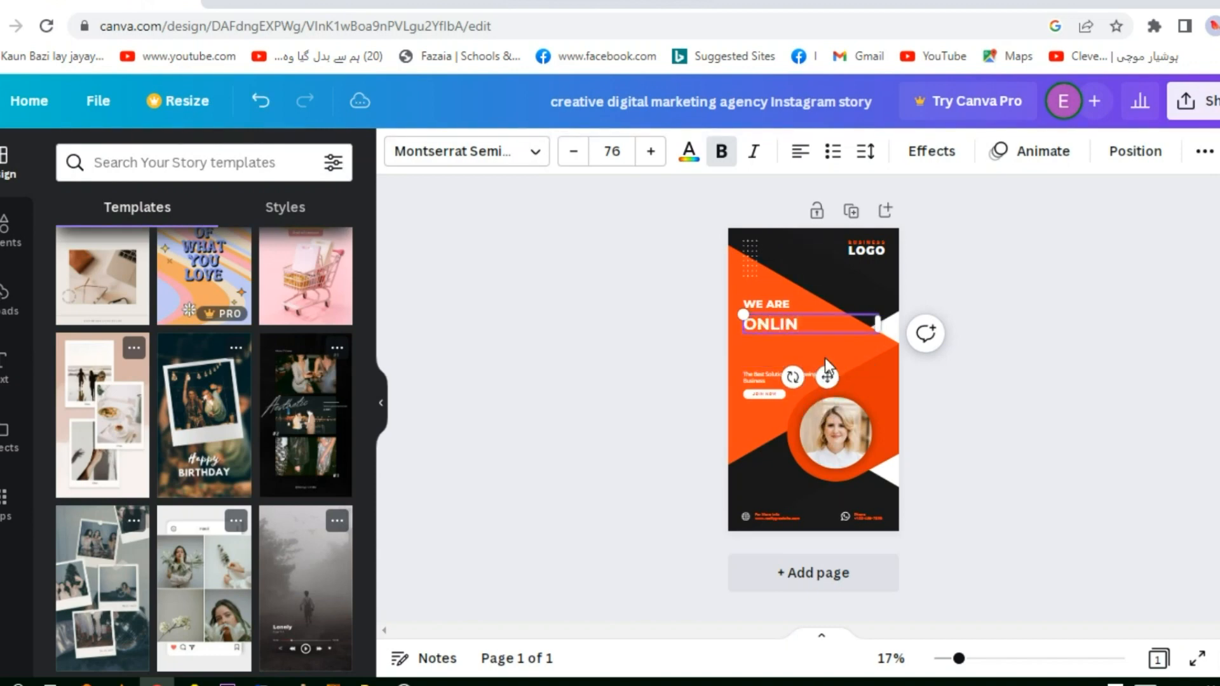
pyautogui.write('E MARKET')
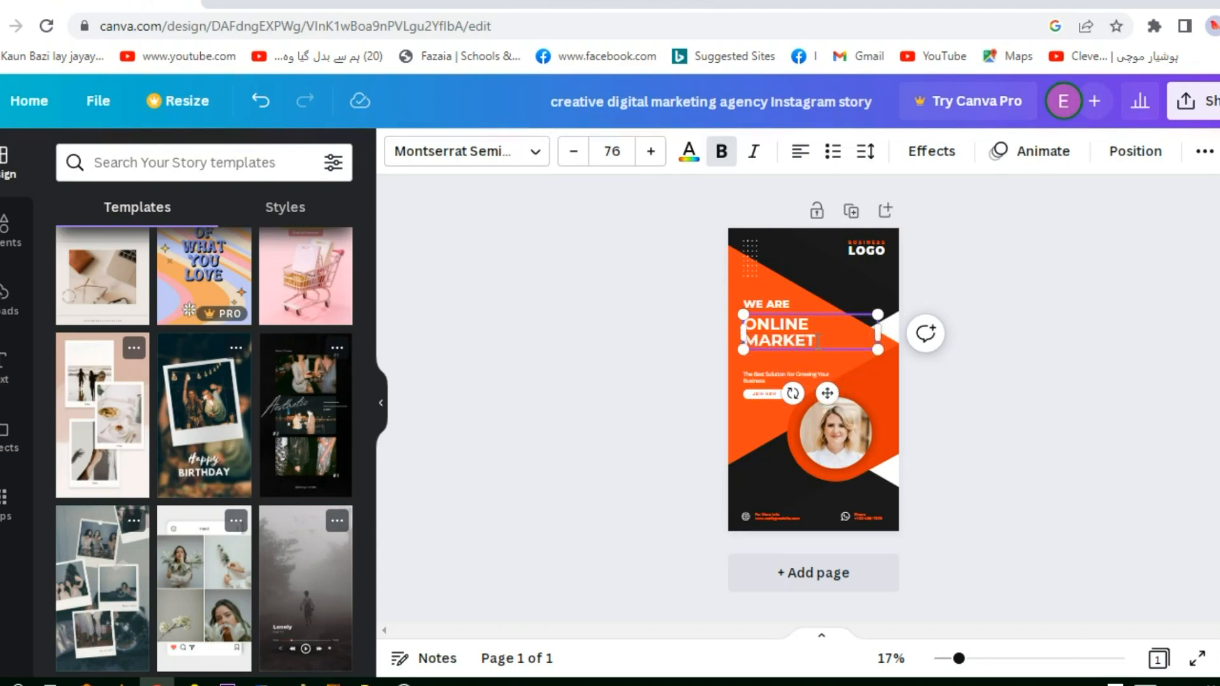
# Set the "ONLINE MARKET" heading's font size to 80 and remove its bold formatting
pyautogui.moveTo(818, 341); pyautogui.dragTo(747, 321)
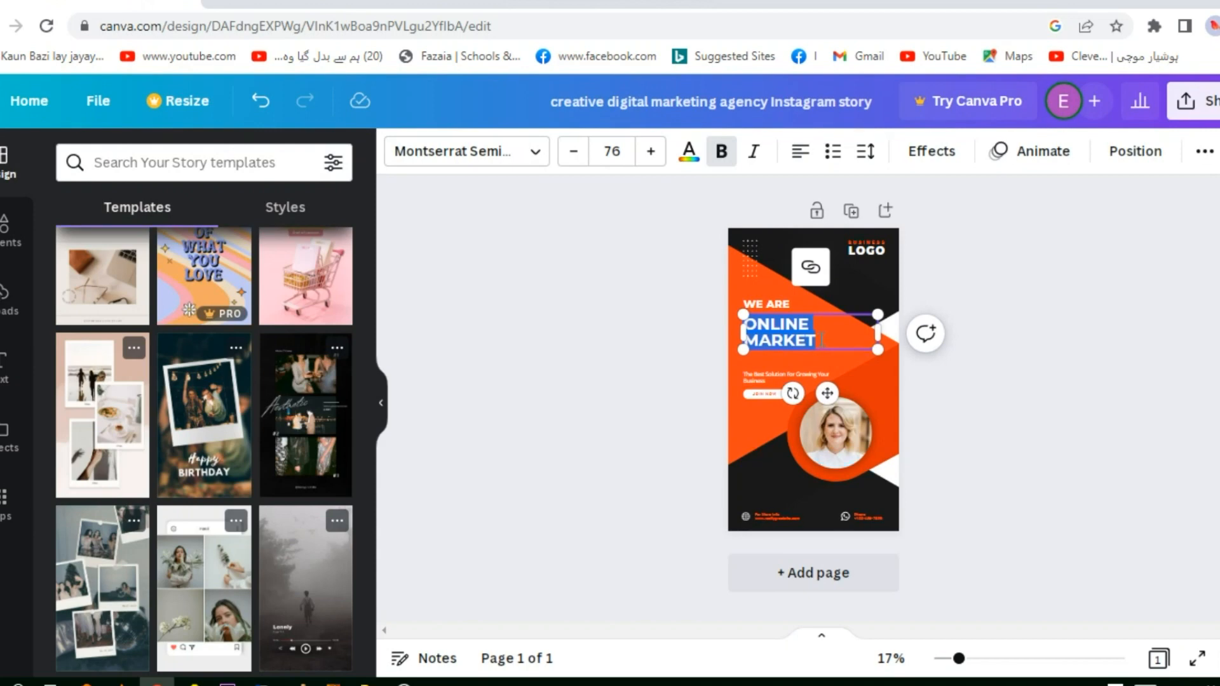
pyautogui.click(573, 152)
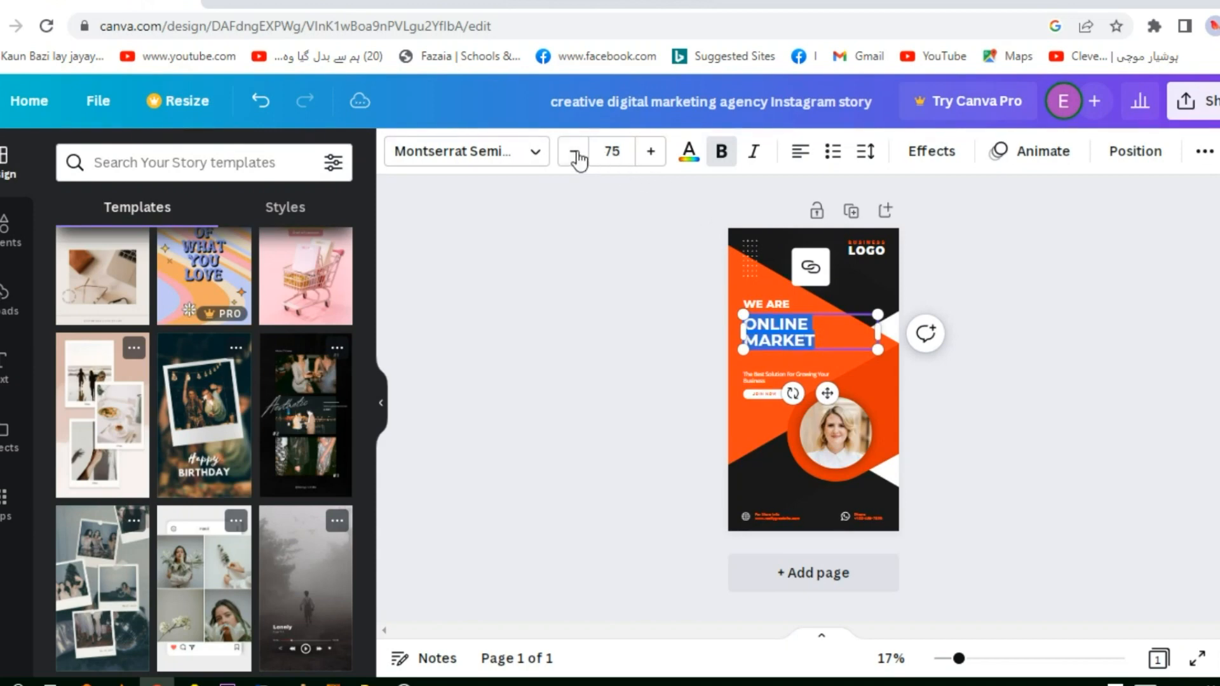
pyautogui.click(650, 153)
pyautogui.click(651, 152)
pyautogui.click(651, 153)
pyautogui.click(651, 153)
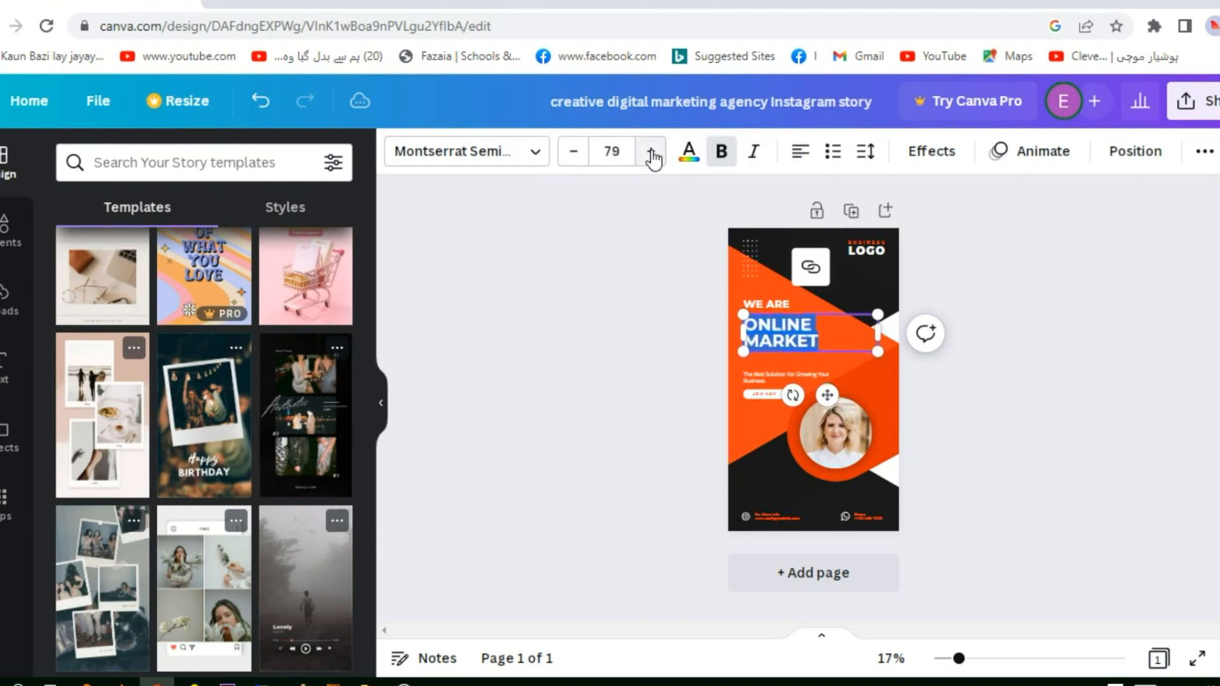
pyautogui.click(651, 152)
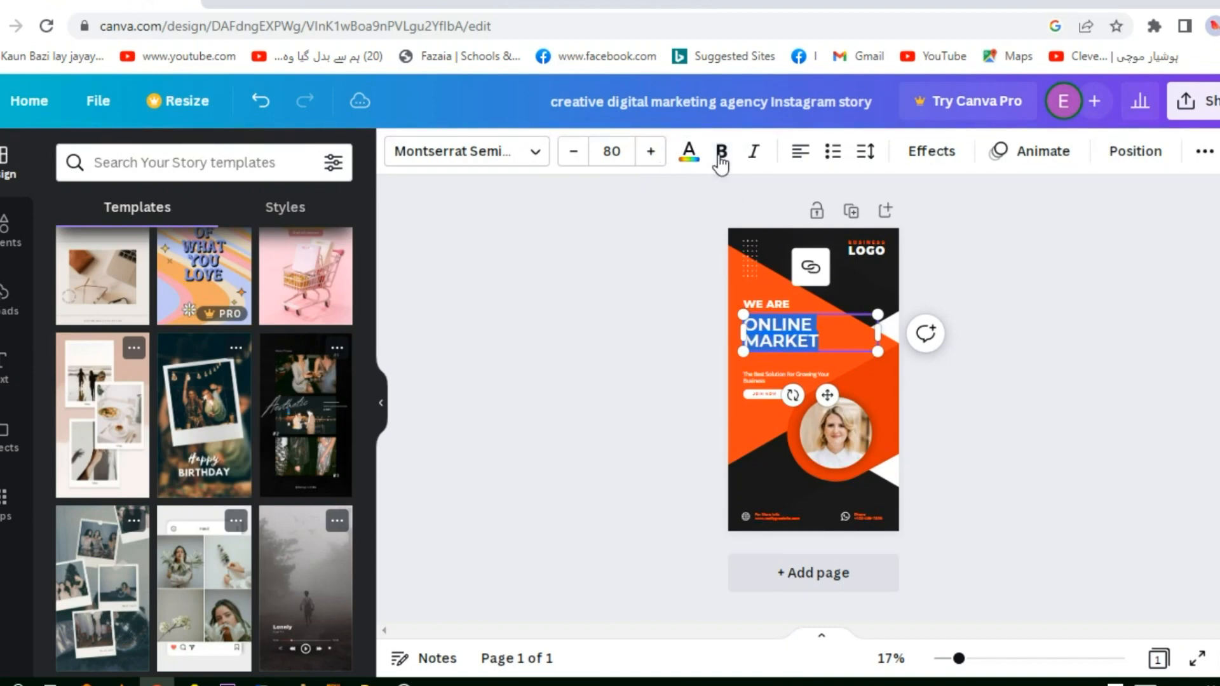
pyautogui.click(510, 159)
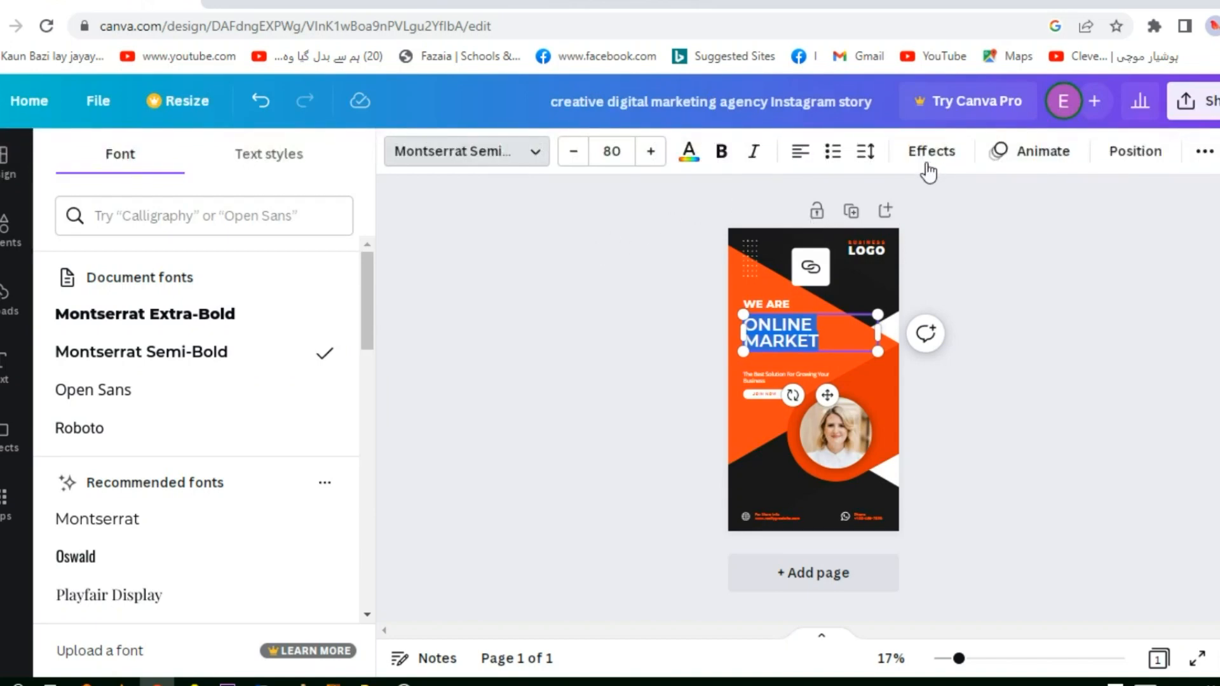
pyautogui.click(533, 157)
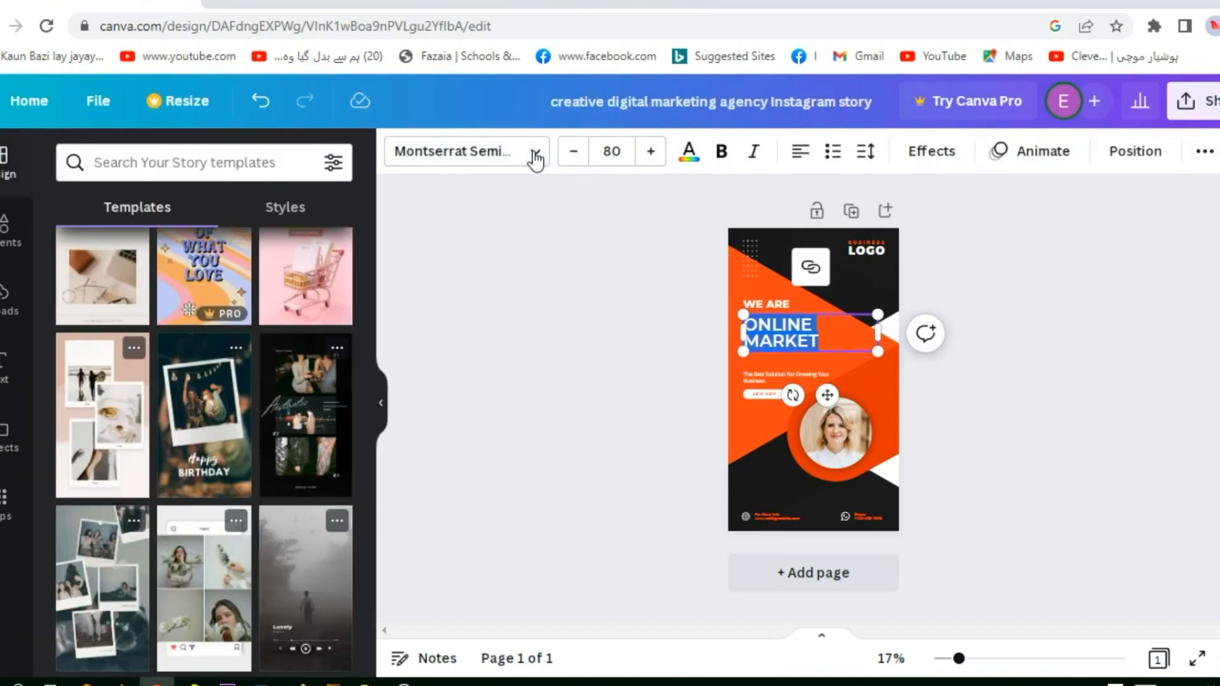
pyautogui.click(844, 291)
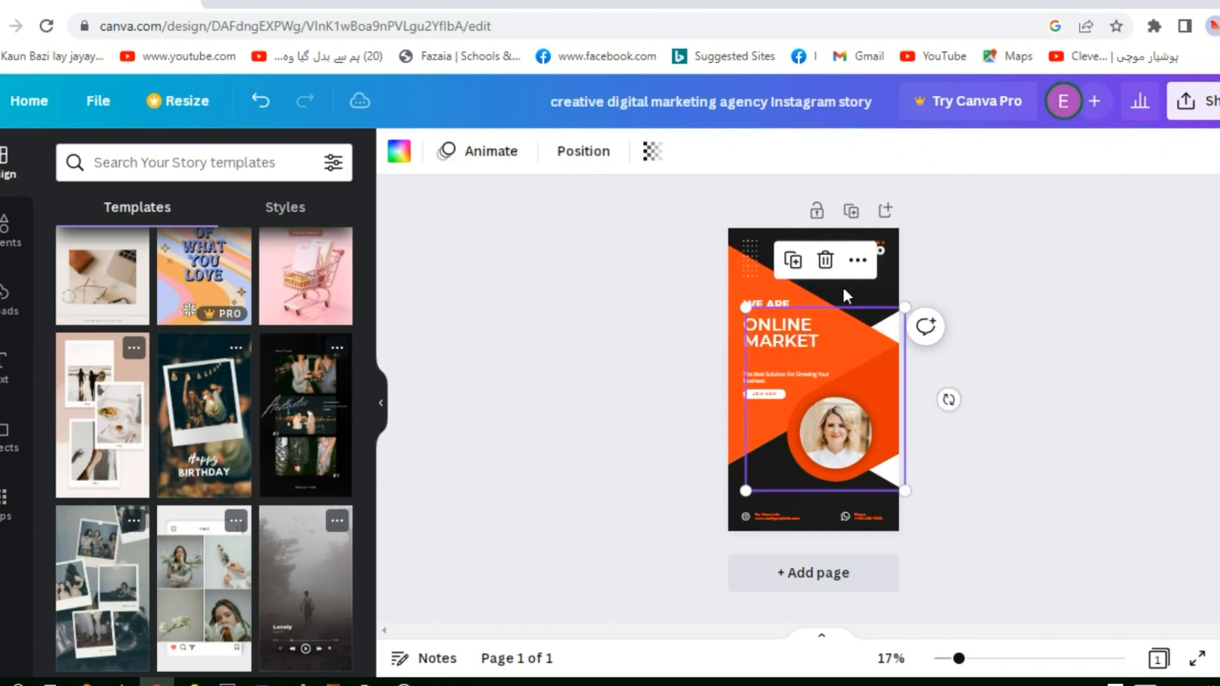
pyautogui.click(889, 289)
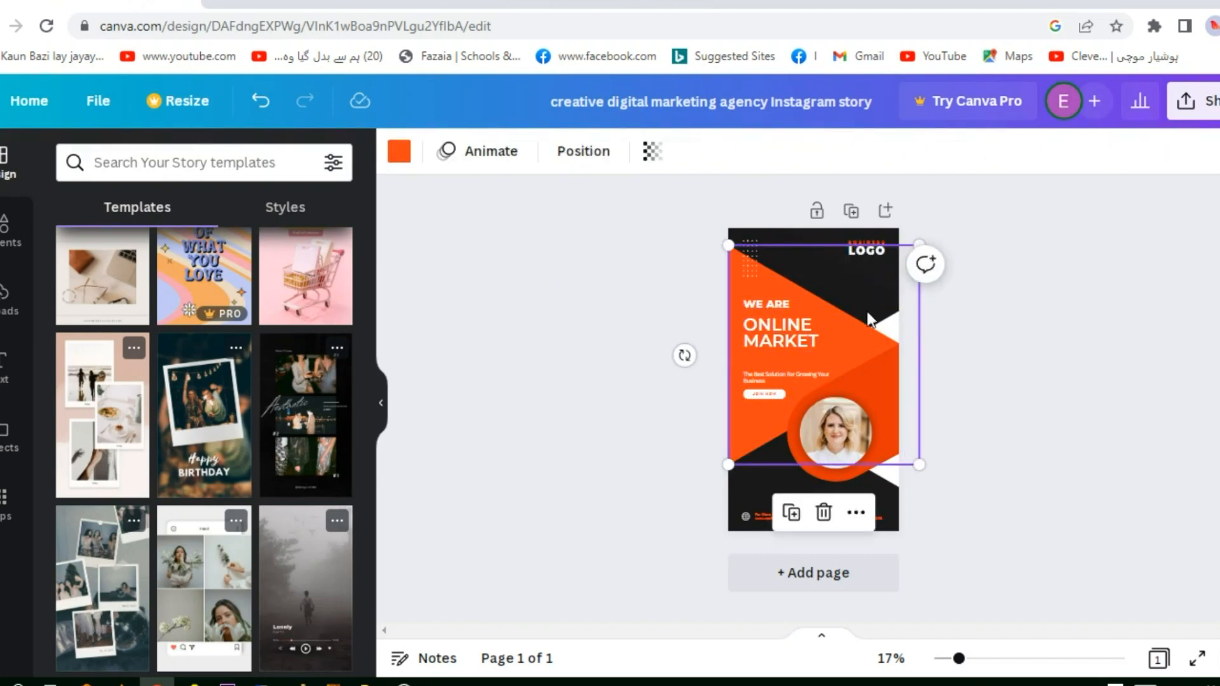
pyautogui.click(802, 234)
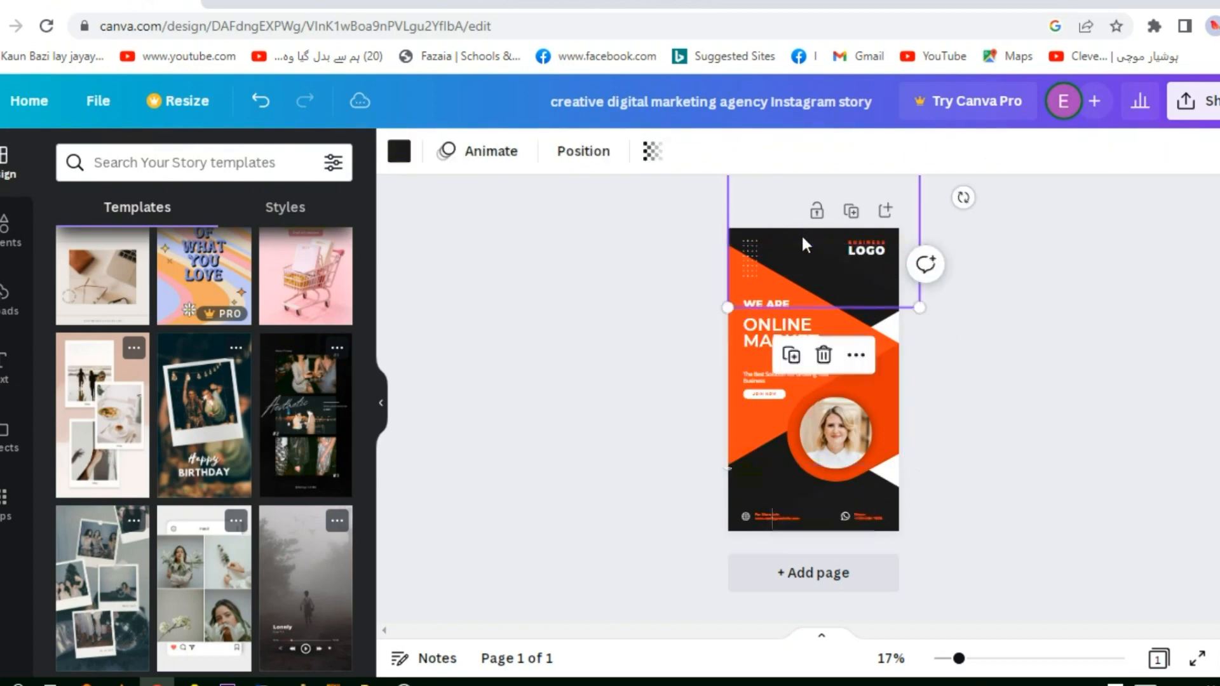
pyautogui.click(868, 248)
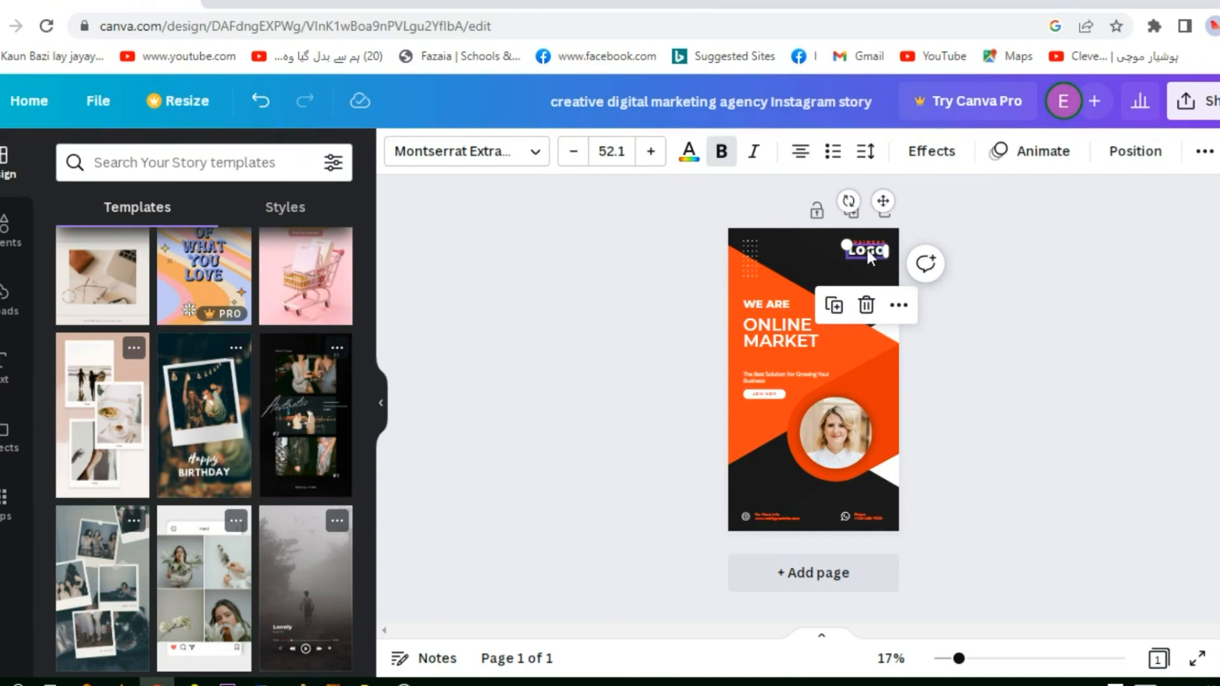
pyautogui.doubleClick(868, 249)
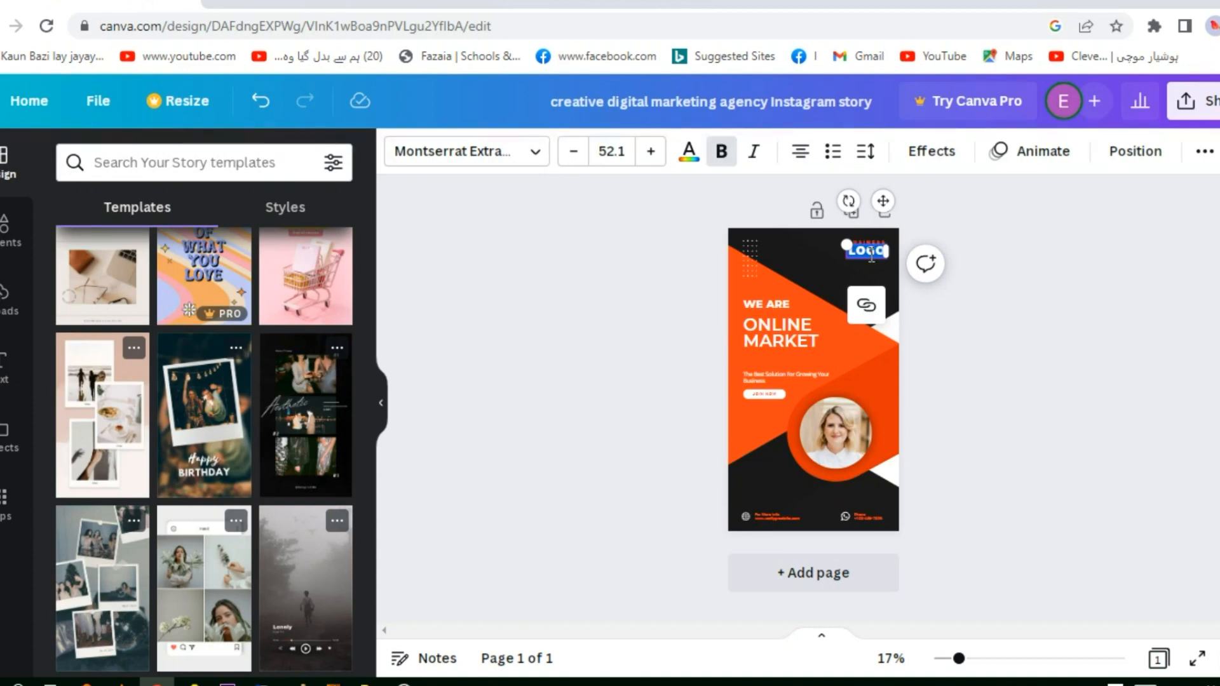
# Try several fill colors on the large orange triangle behind the heading and settle on medium green
pyautogui.click(753, 421)
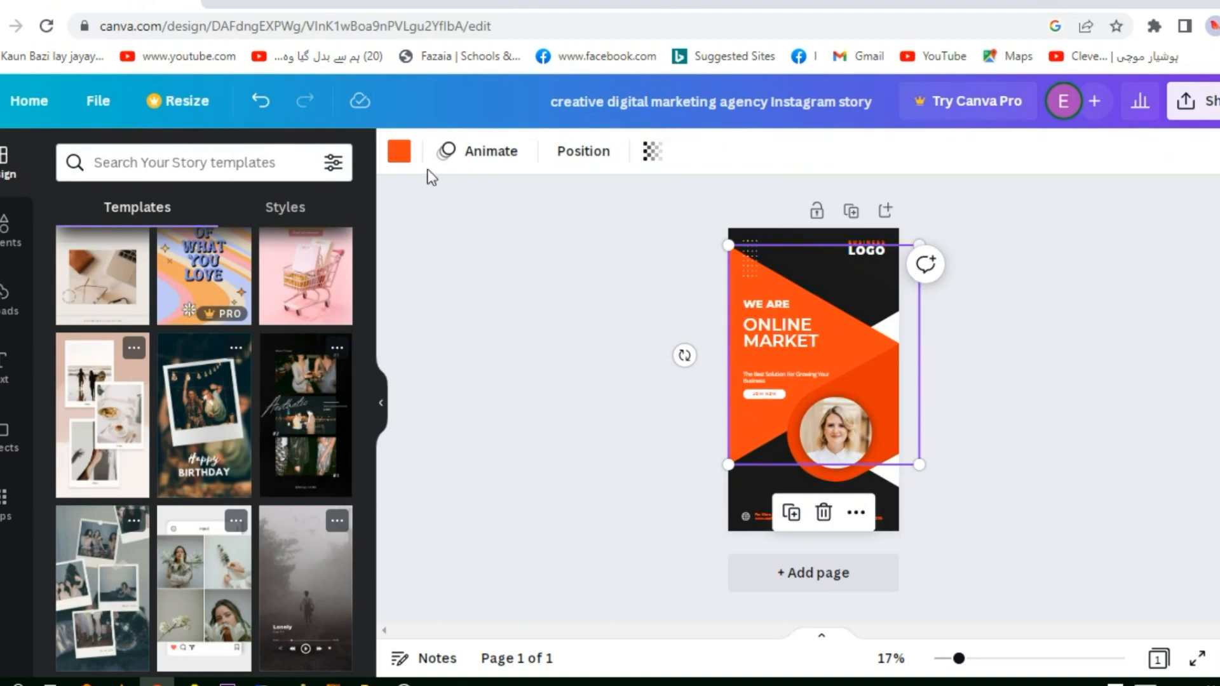
pyautogui.click(402, 158)
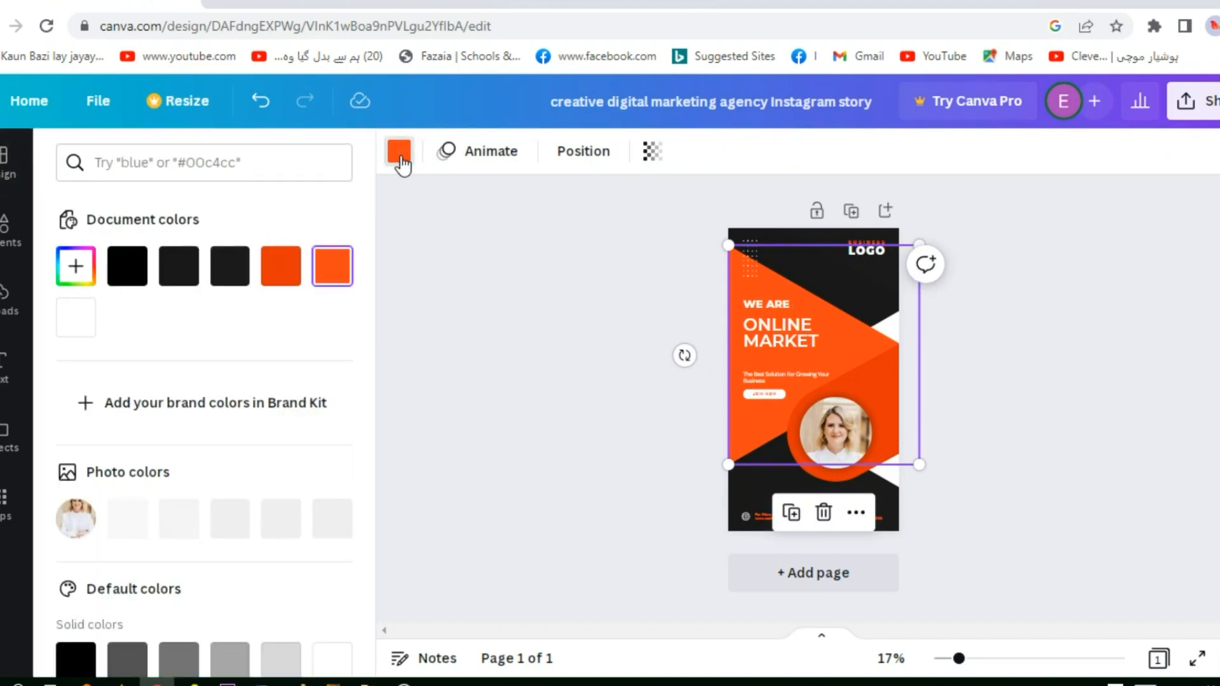
pyautogui.click(175, 289)
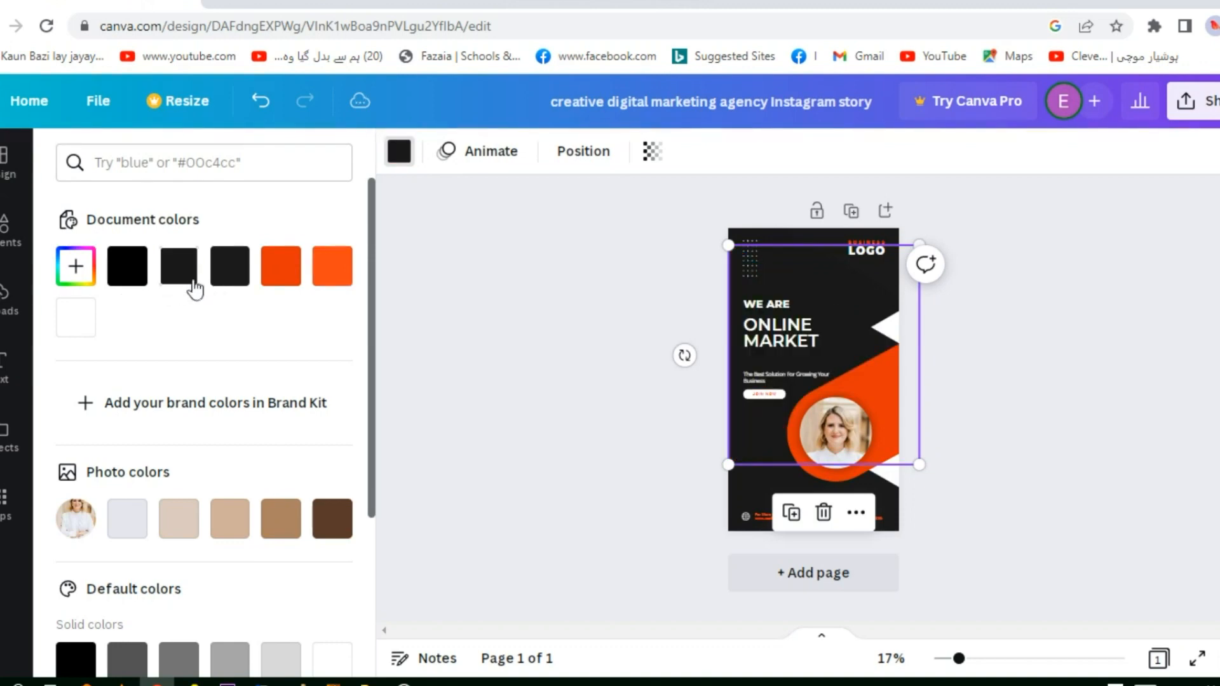
pyautogui.click(287, 283)
pyautogui.scroll(-3, 211, 553)
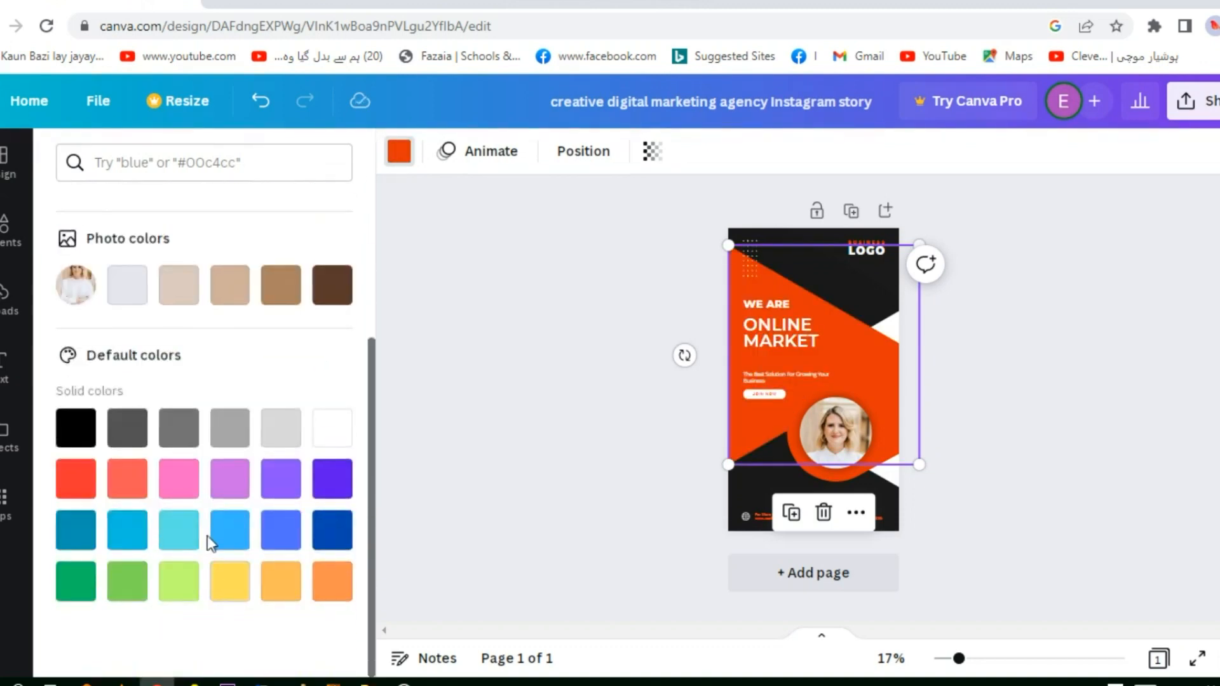
pyautogui.click(234, 539)
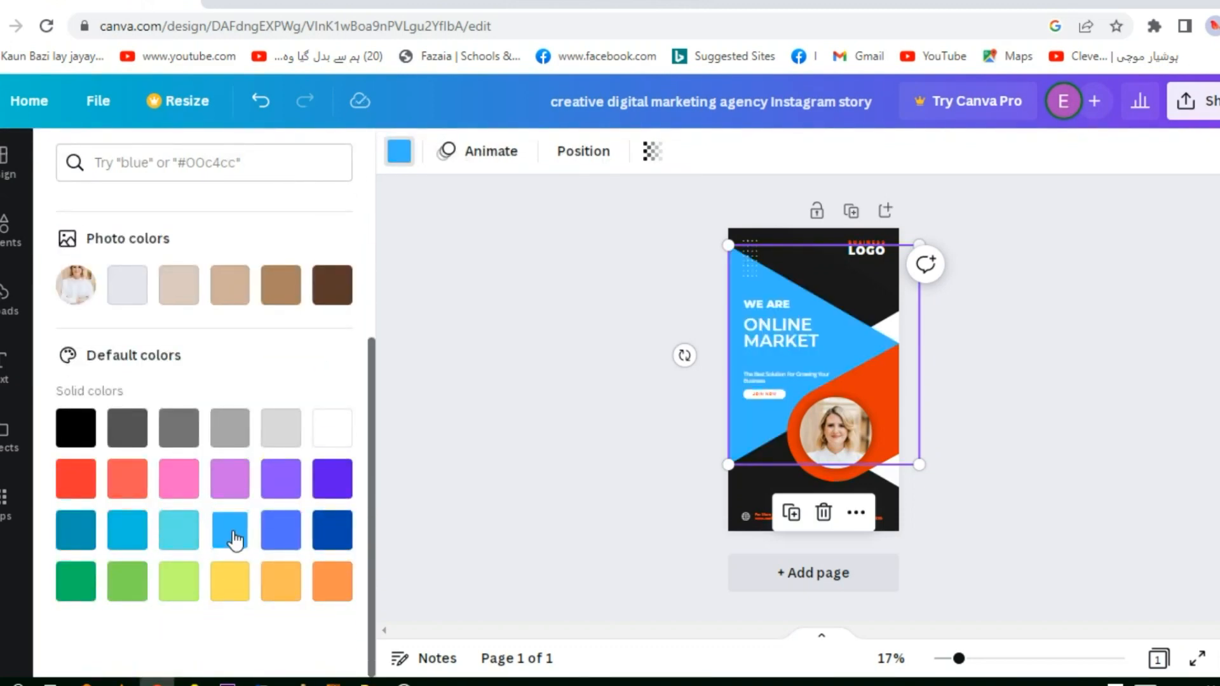
pyautogui.click(178, 541)
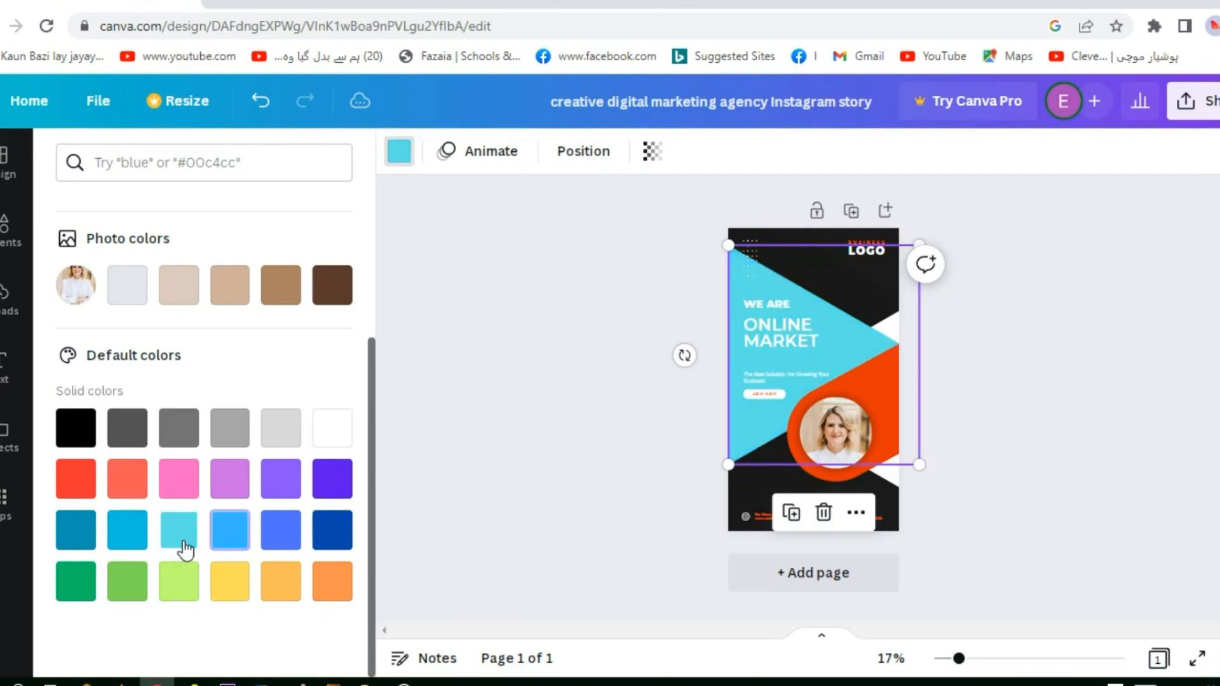
pyautogui.click(277, 591)
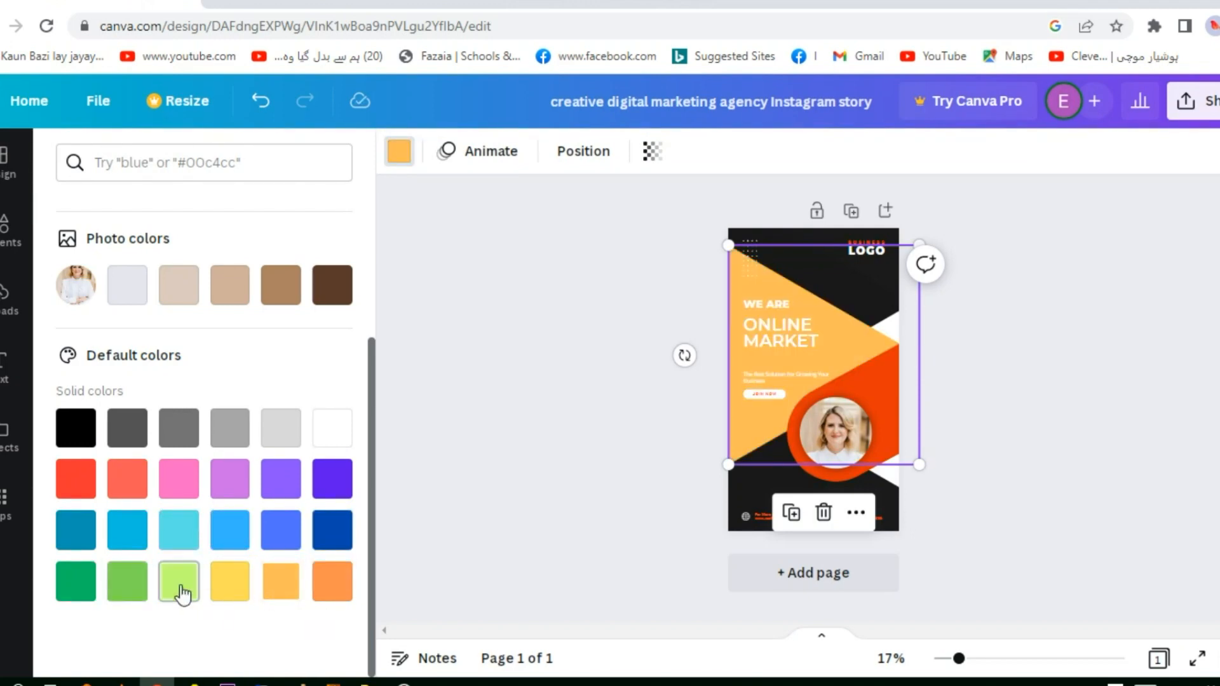
pyautogui.click(126, 590)
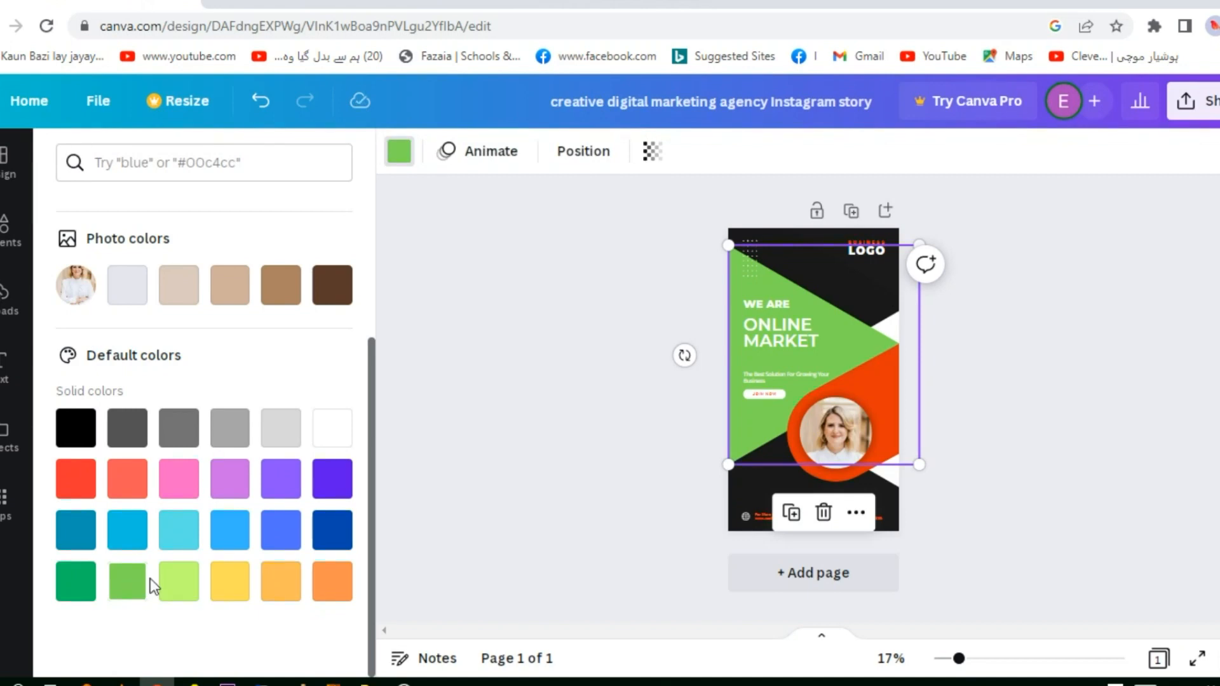
pyautogui.click(809, 238)
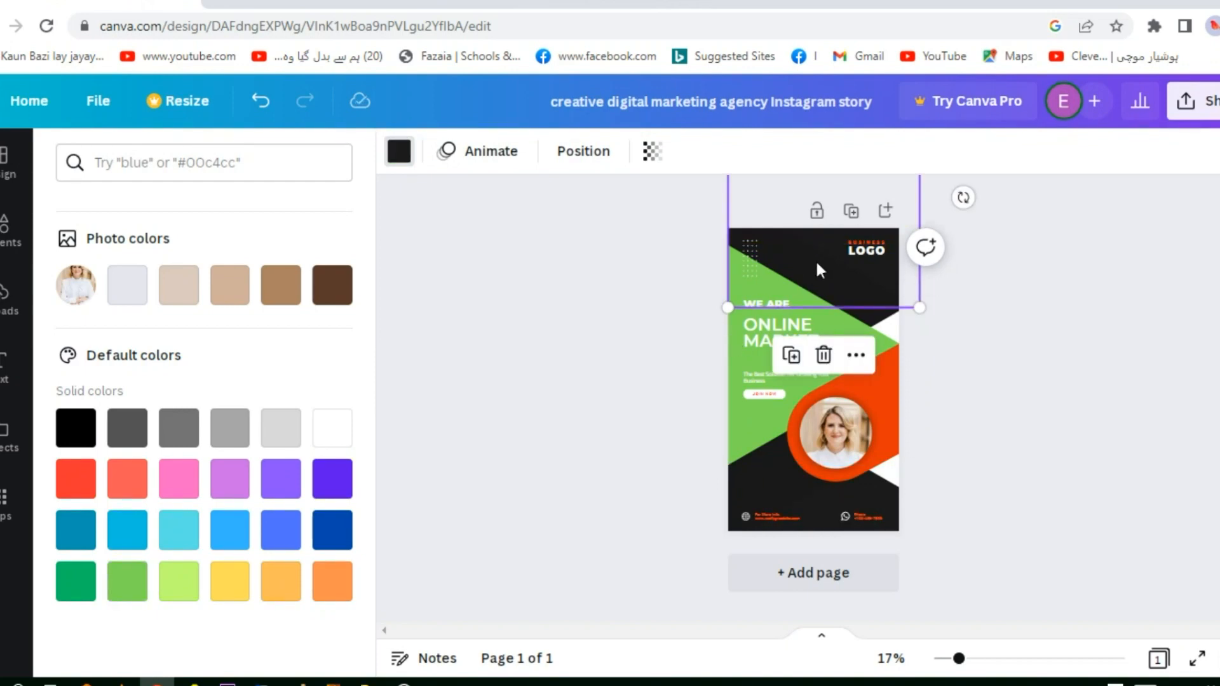
# Change the "ONLINE MARKET" heading's text color to the orange-red already used in the document
pyautogui.click(753, 333)
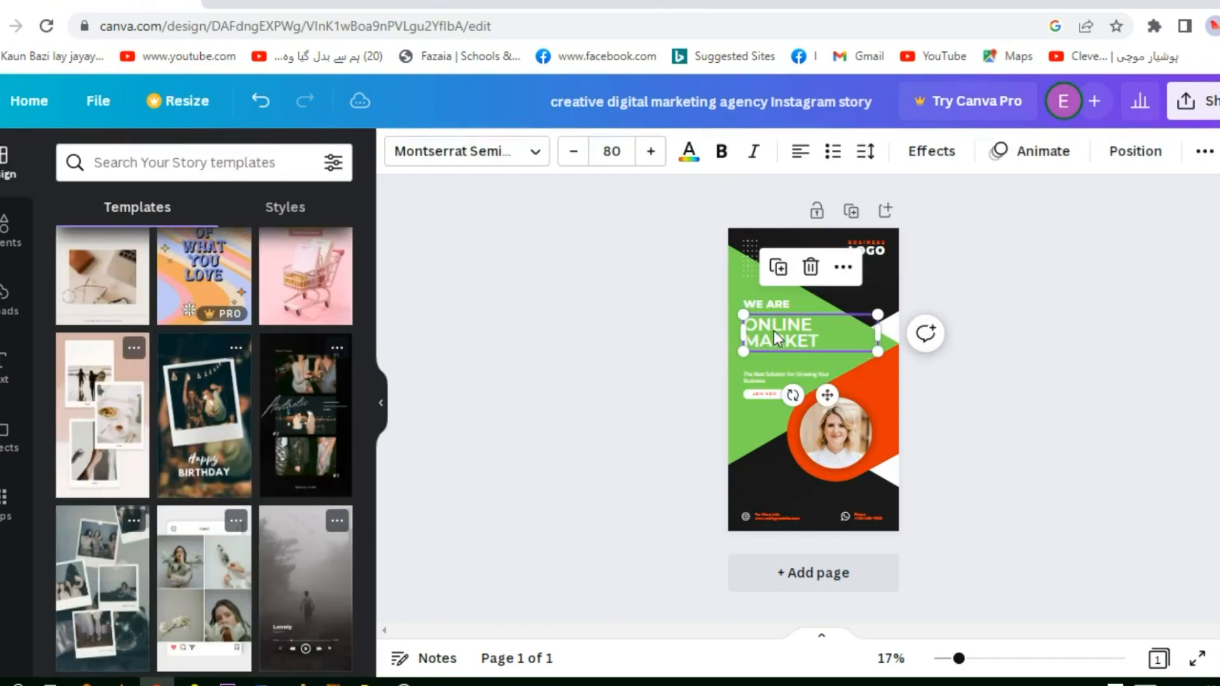
pyautogui.doubleClick(807, 340)
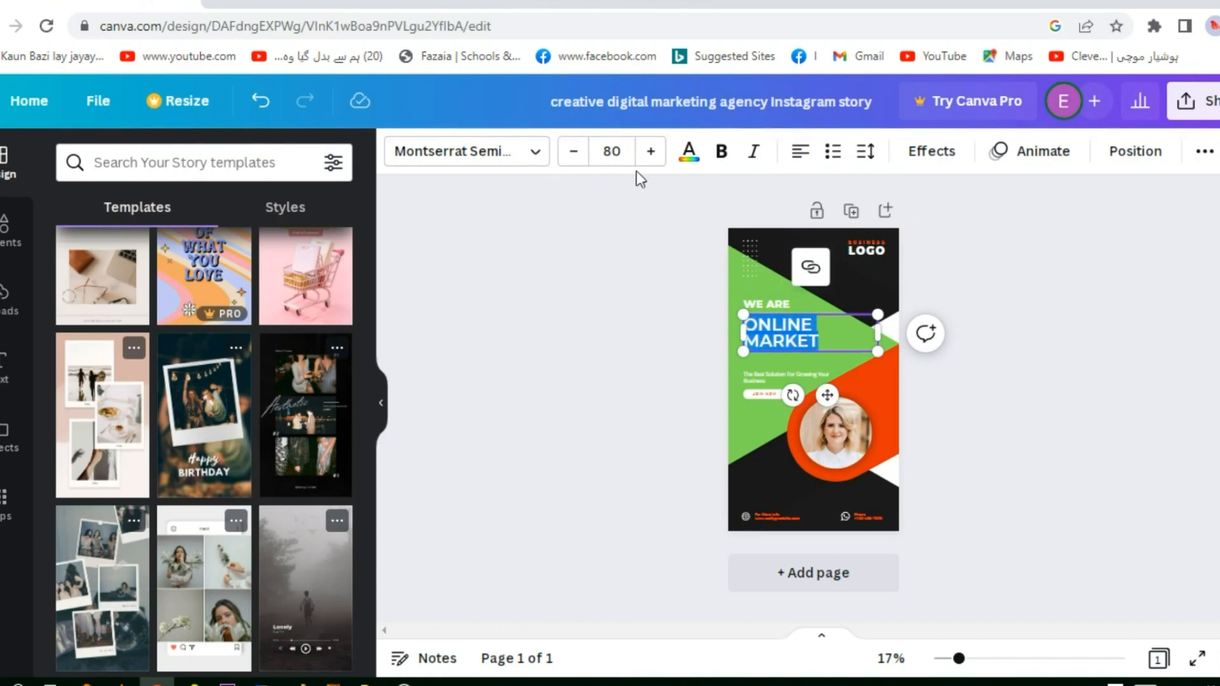
pyautogui.click(690, 164)
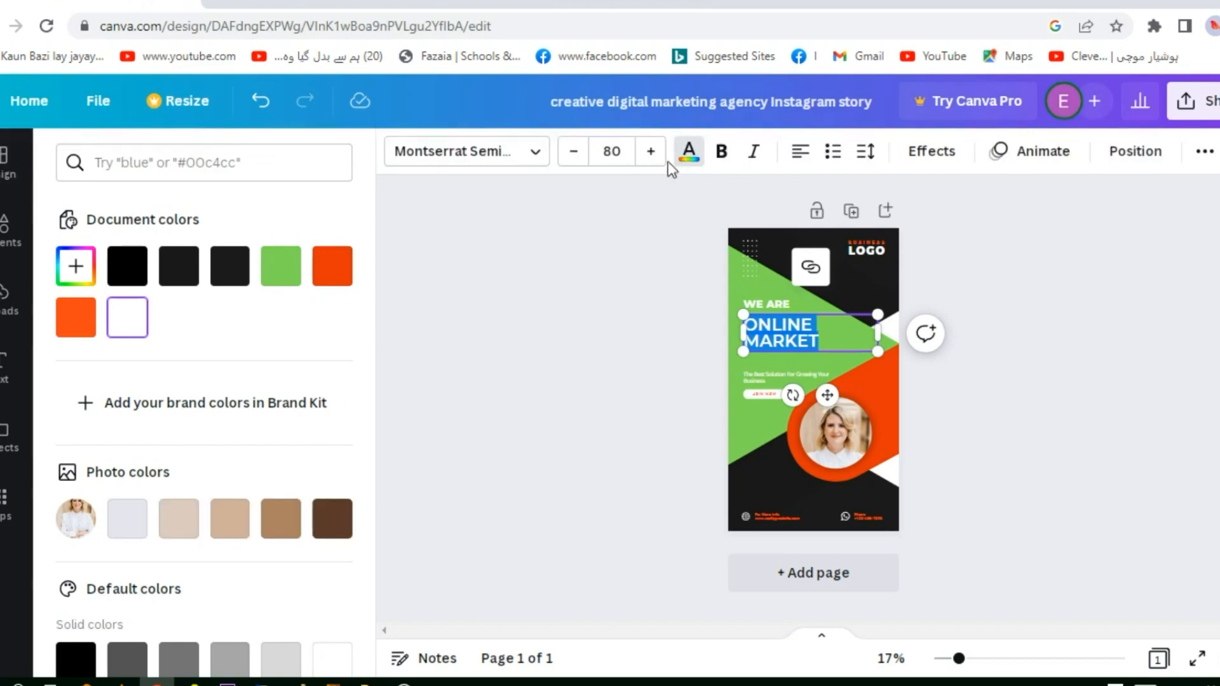
pyautogui.click(335, 275)
pyautogui.click(553, 280)
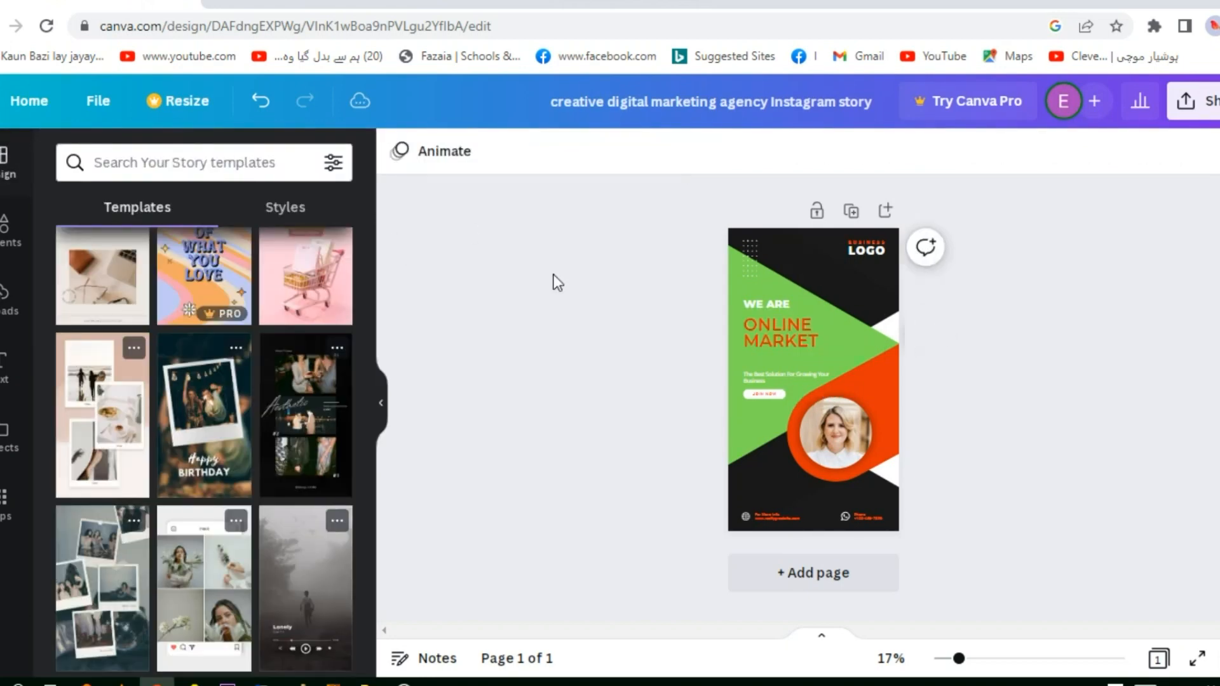
# Make the whole "ONLINE MARKET" heading bold
pyautogui.click(771, 337)
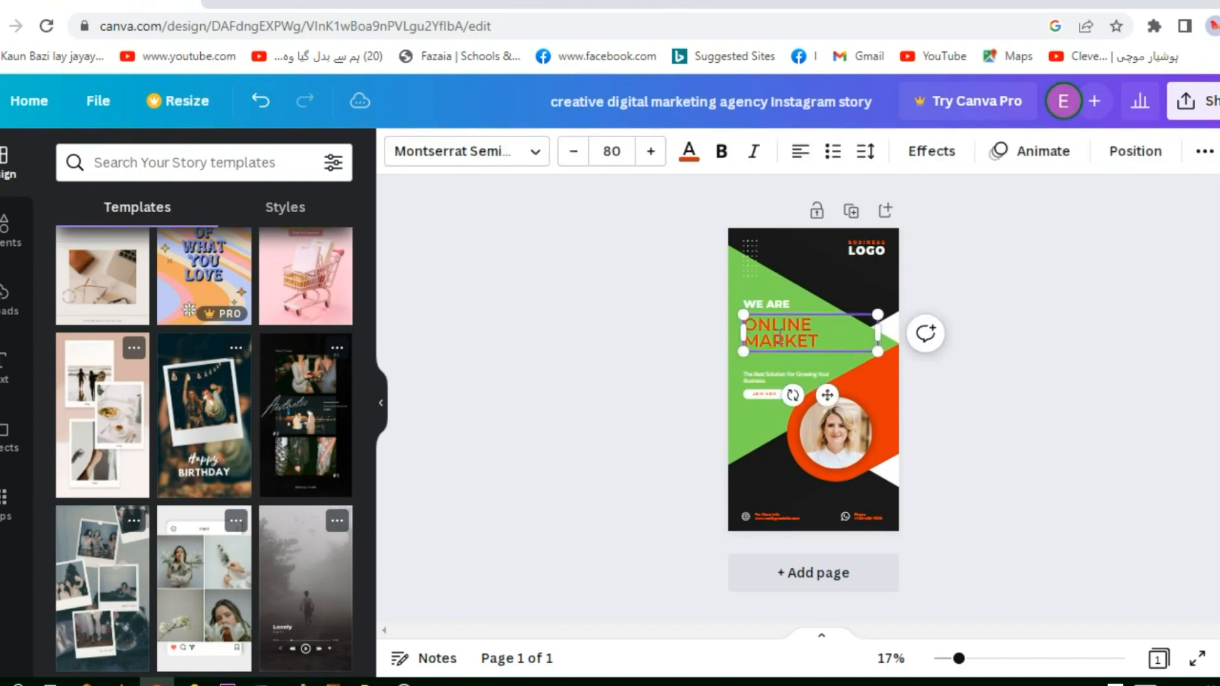
pyautogui.doubleClick(777, 337)
pyautogui.click(721, 151)
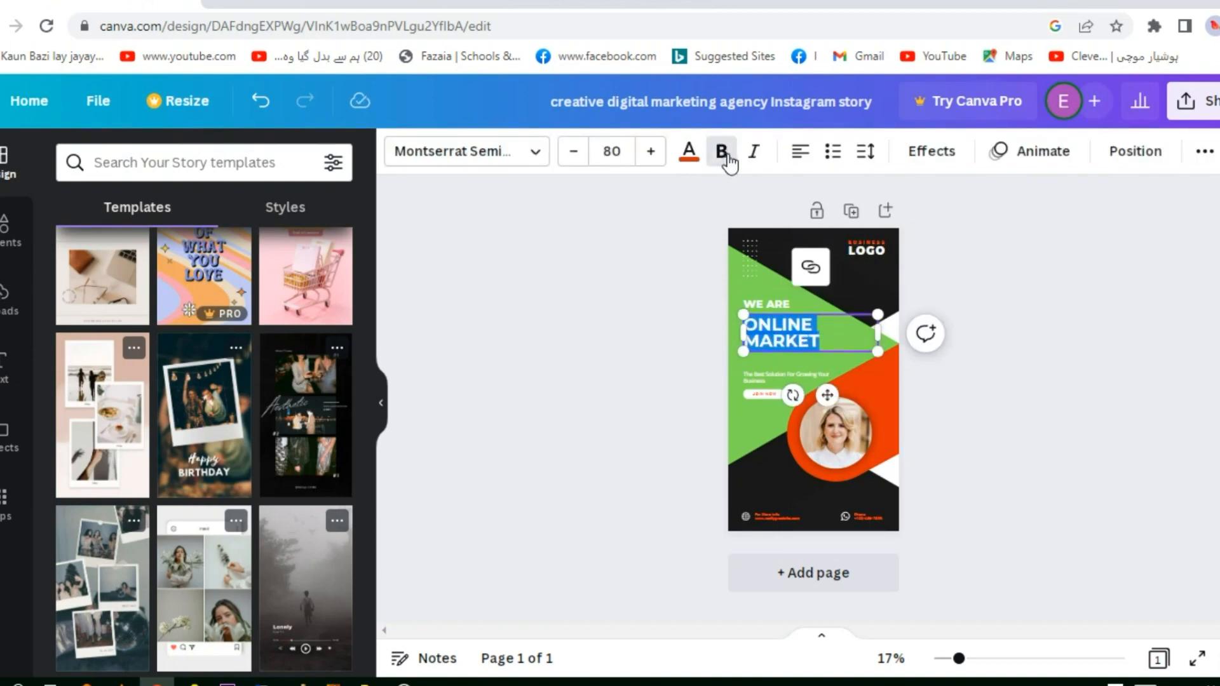
pyautogui.click(951, 371)
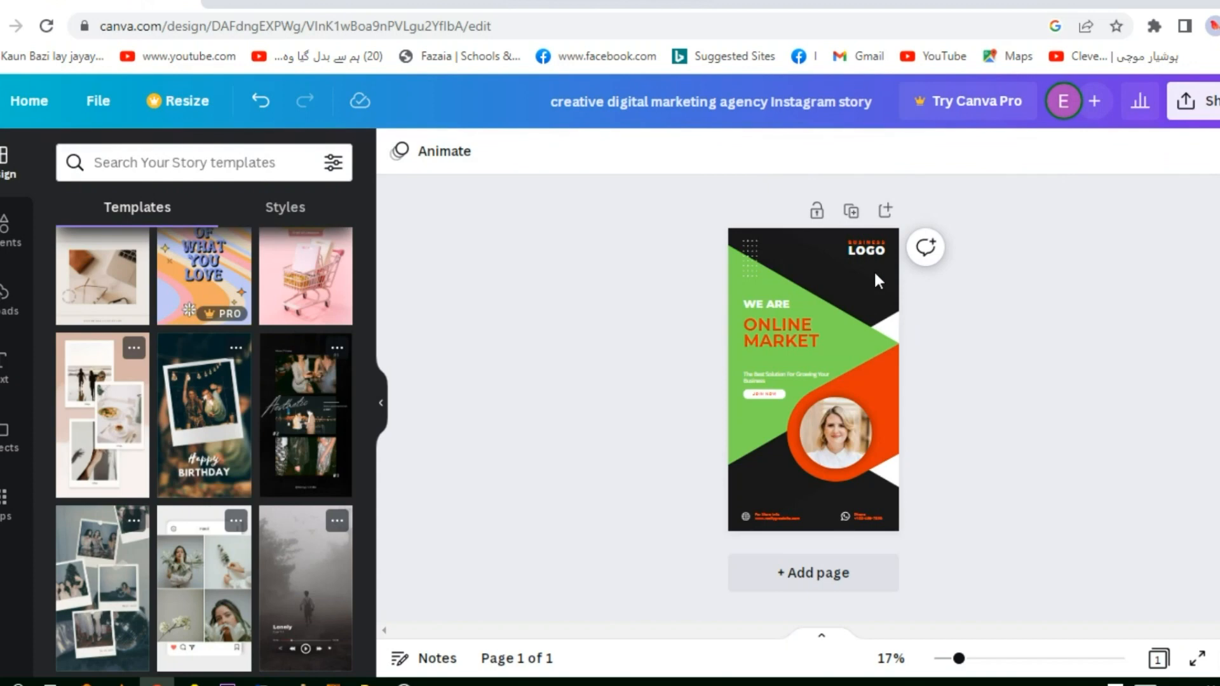
# Recolor the black shape behind the business logo with the dark brown taken from the photo colors
pyautogui.click(863, 294)
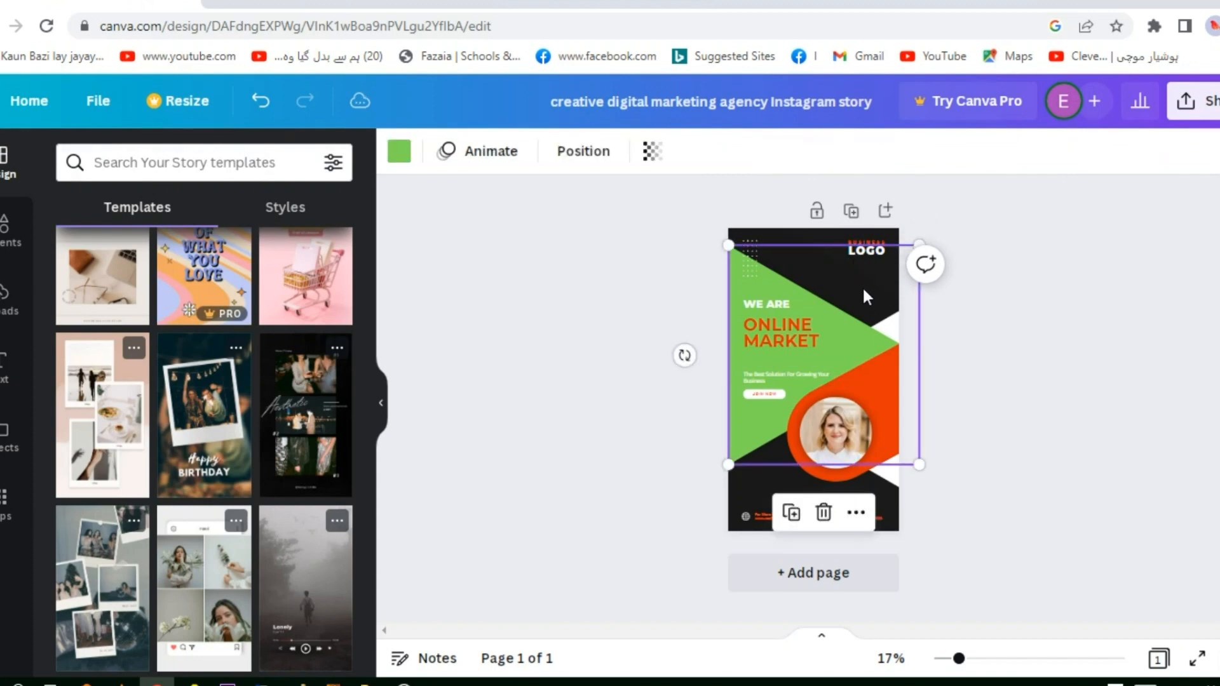
pyautogui.click(810, 236)
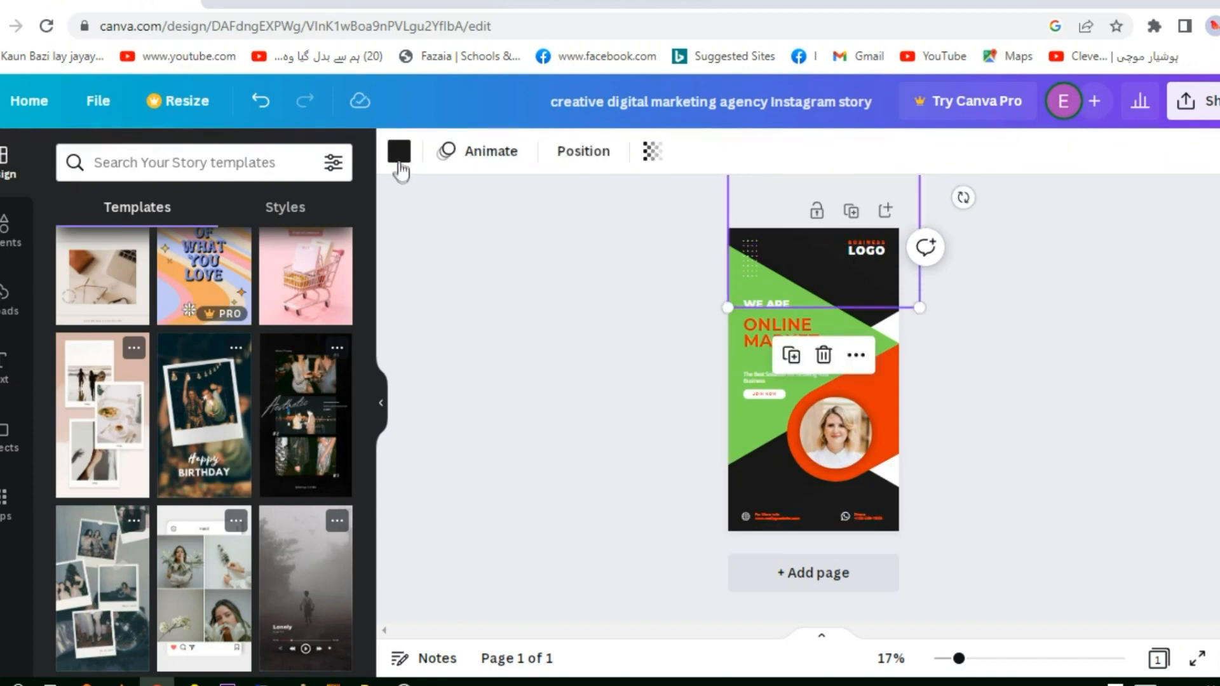
pyautogui.click(399, 153)
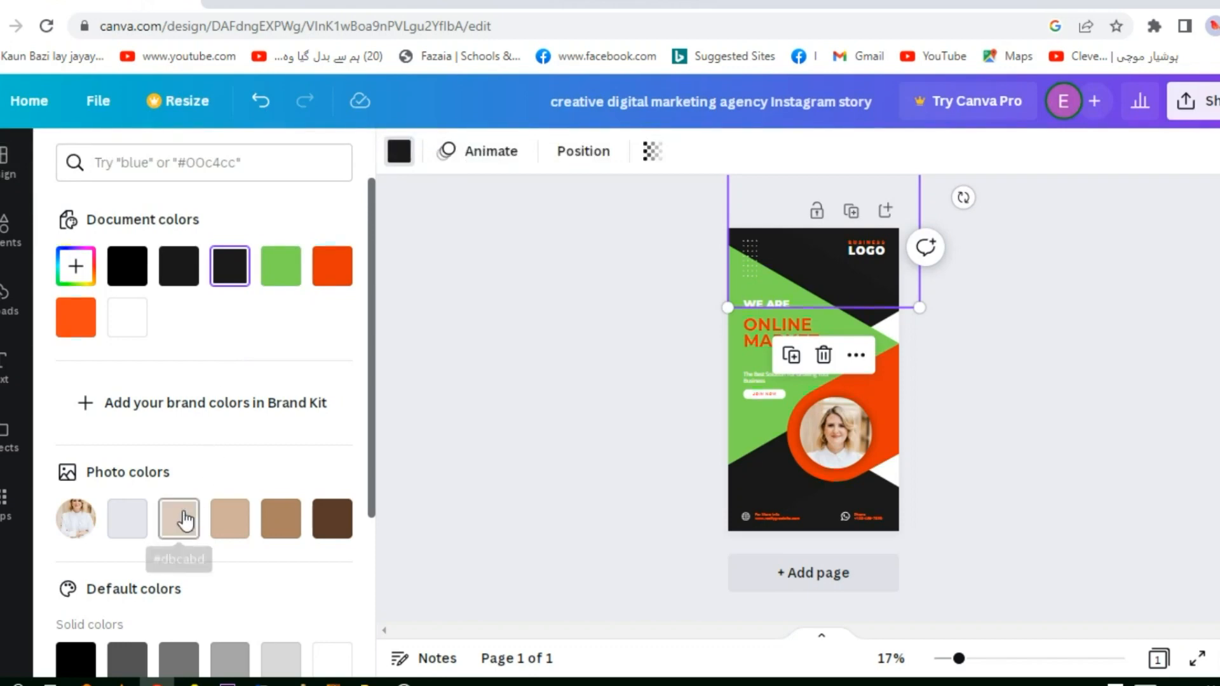
pyautogui.click(225, 525)
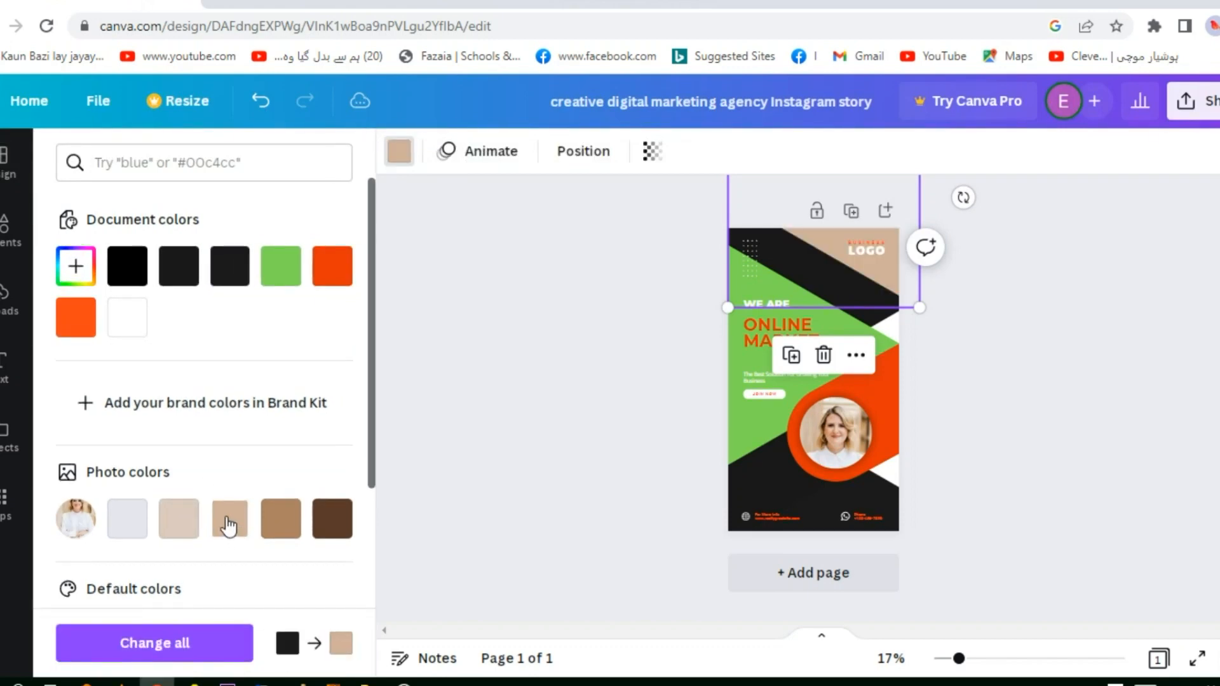
pyautogui.click(194, 518)
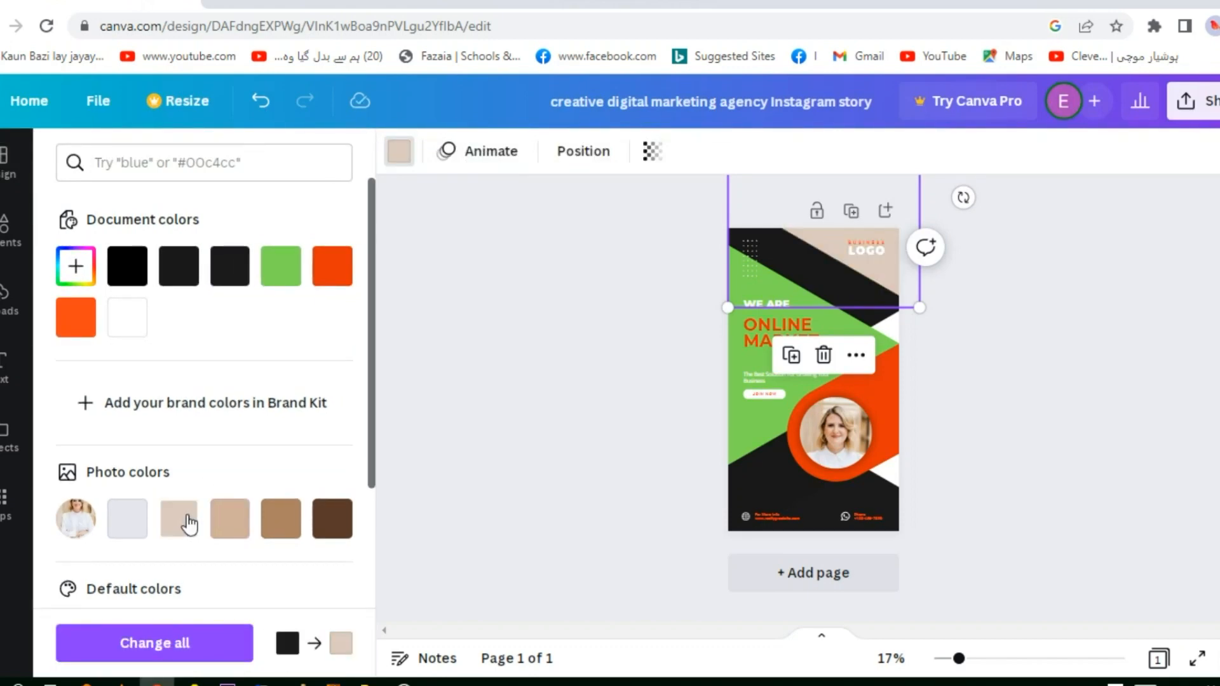
pyautogui.click(332, 530)
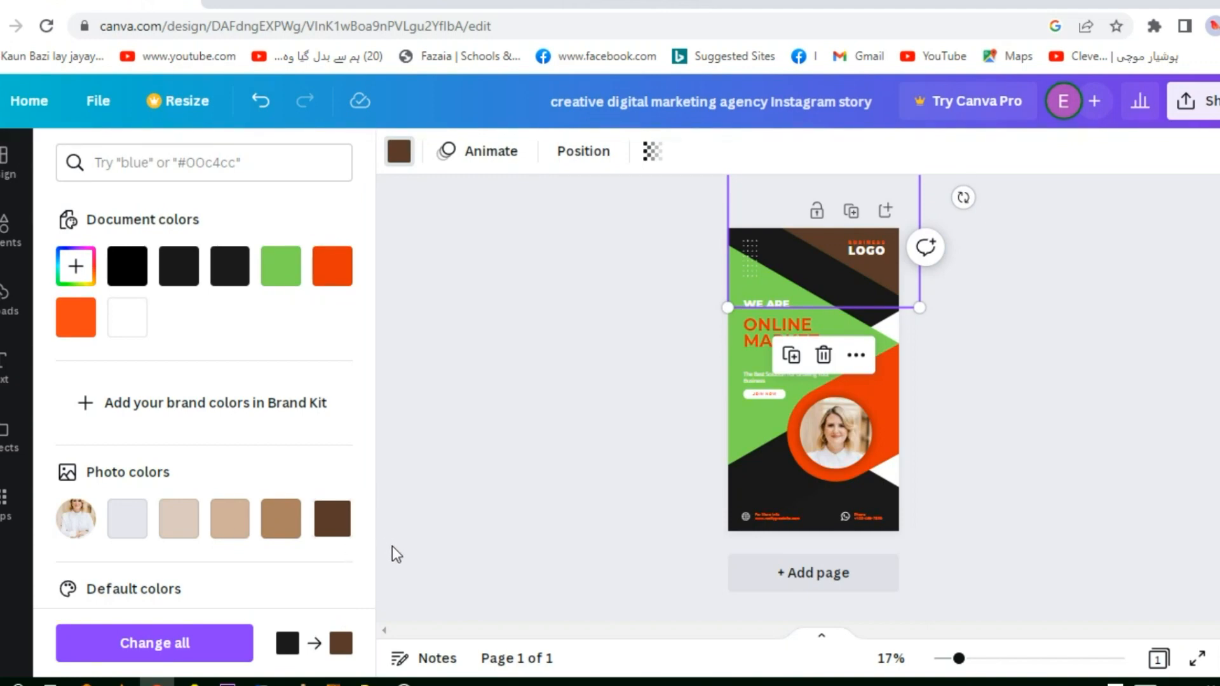
pyautogui.click(807, 269)
pyautogui.click(768, 235)
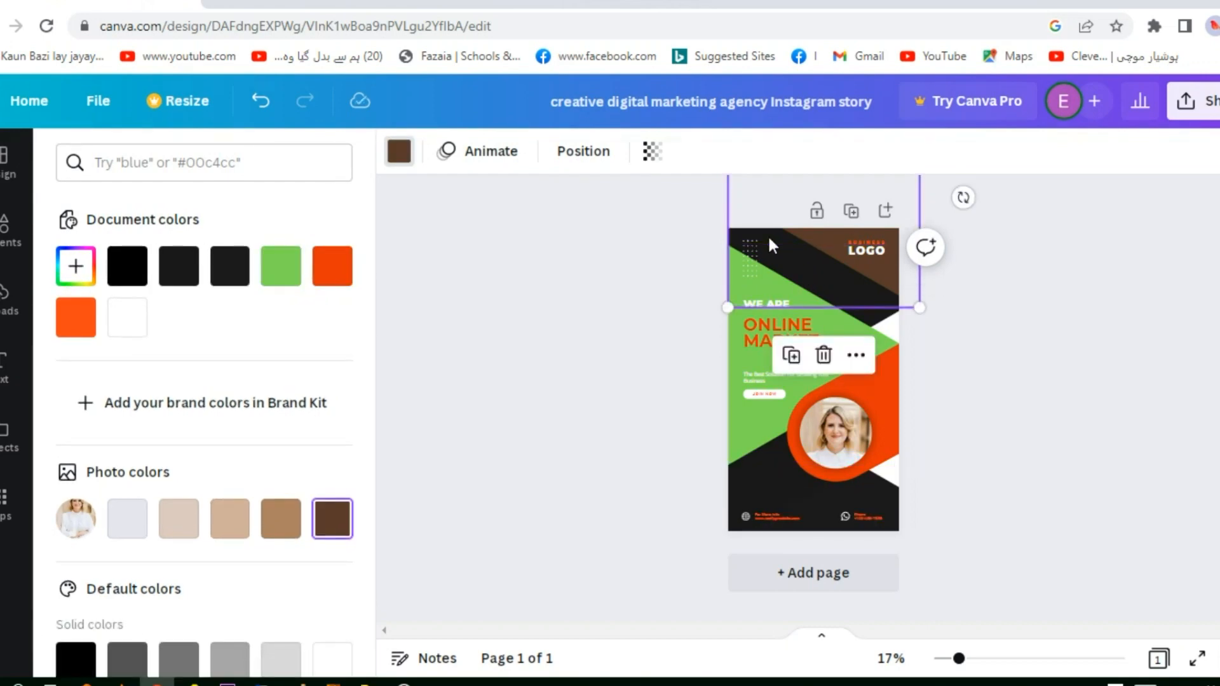
pyautogui.click(798, 482)
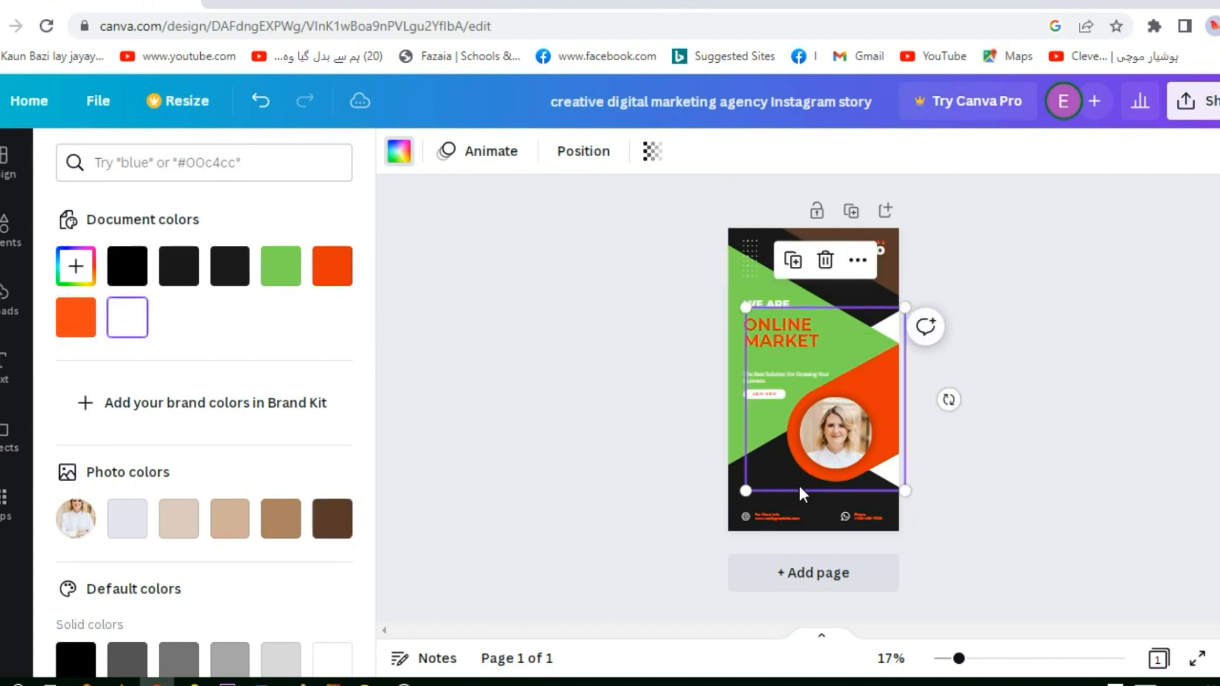
# Recolor the black shape behind the contact details at the story's bottom with the brighter orange from the document colors
pyautogui.click(807, 503)
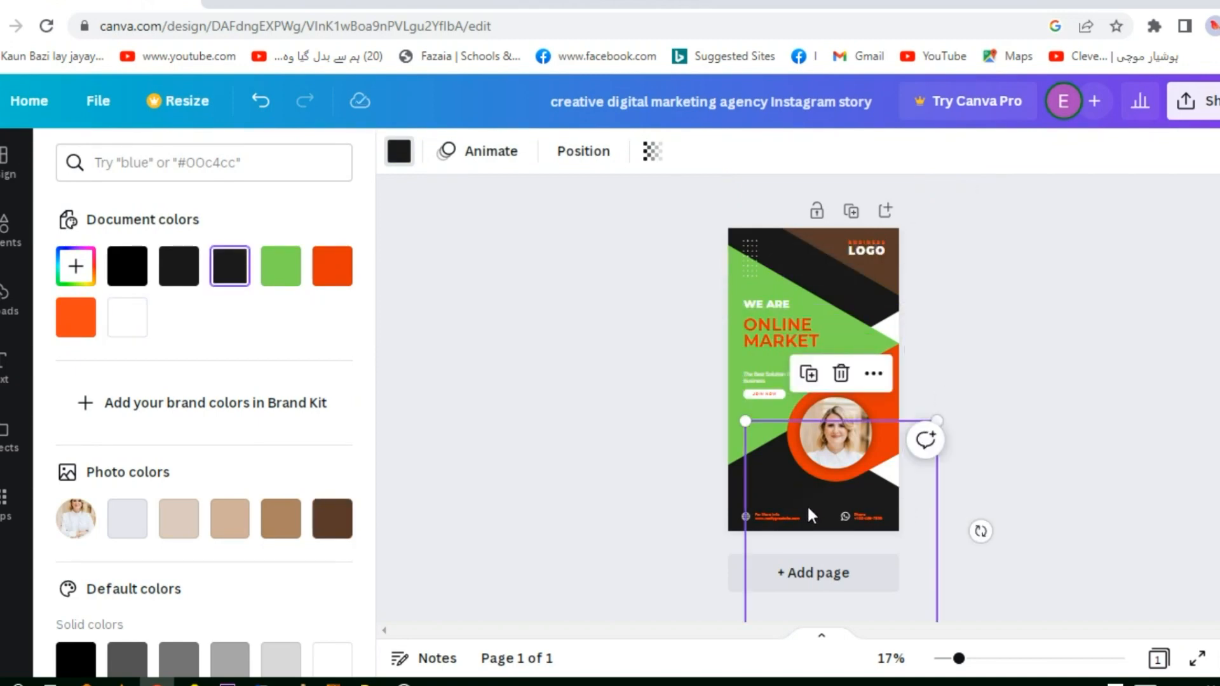
pyautogui.click(83, 325)
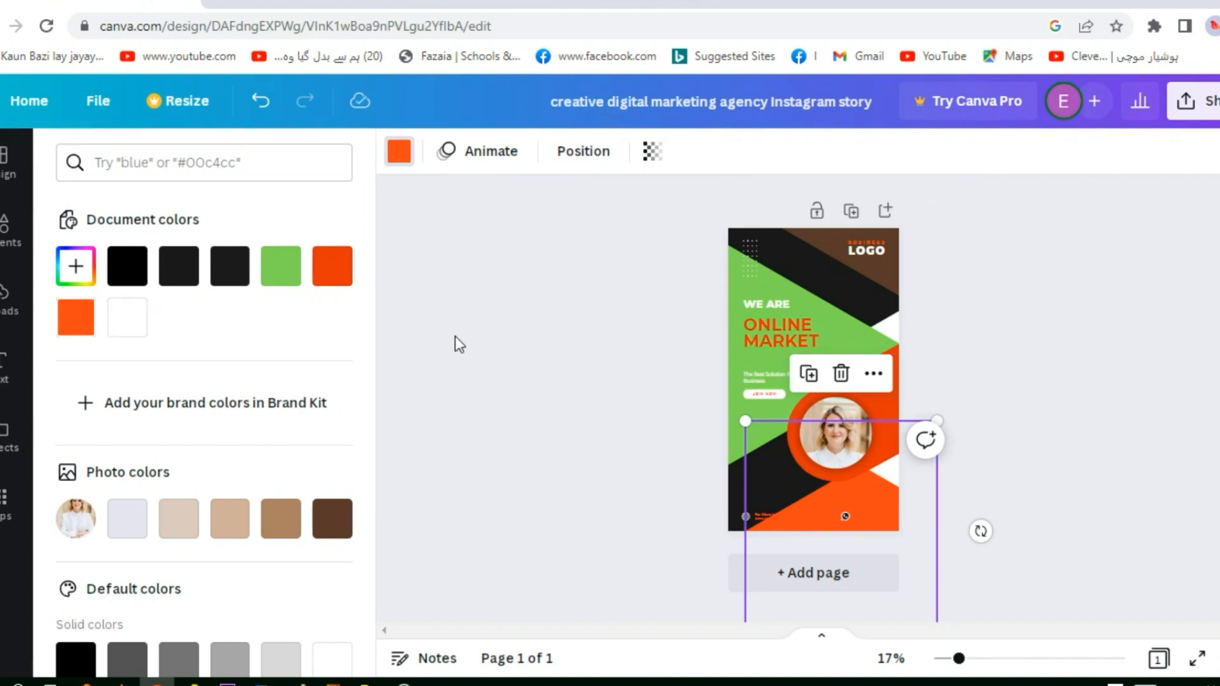
pyautogui.click(605, 402)
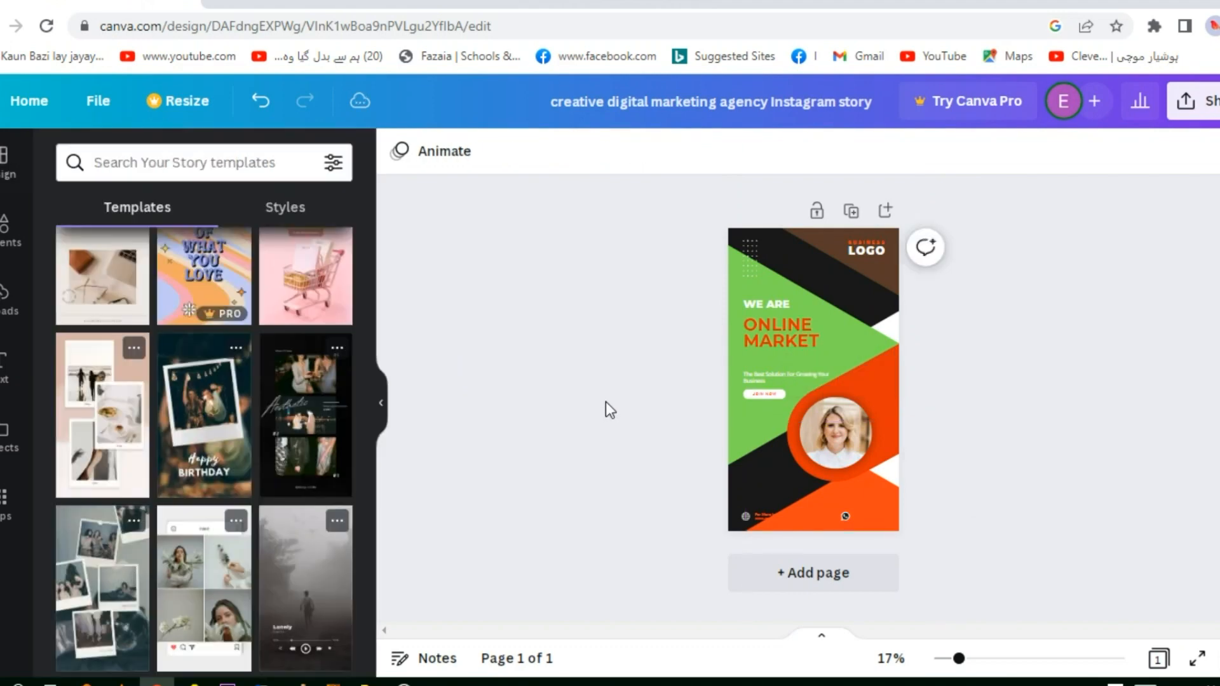
pyautogui.scroll(-15, 298, 489)
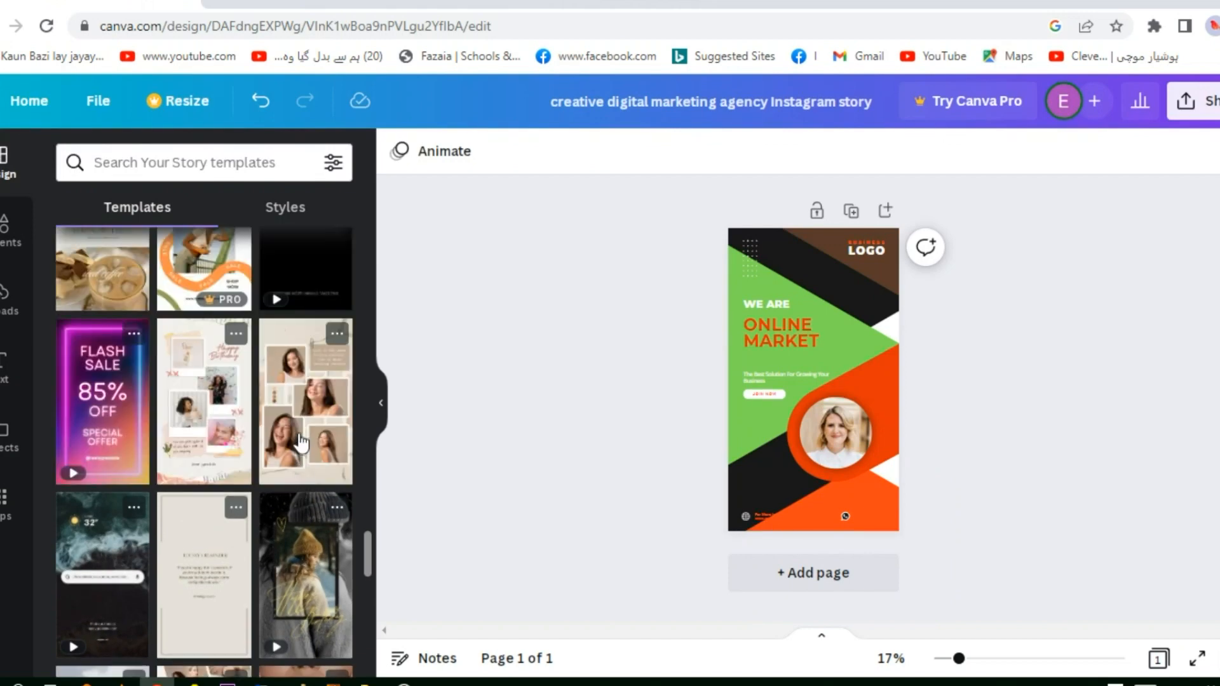
pyautogui.scroll(3, 301, 439)
pyautogui.scroll(3, 301, 439)
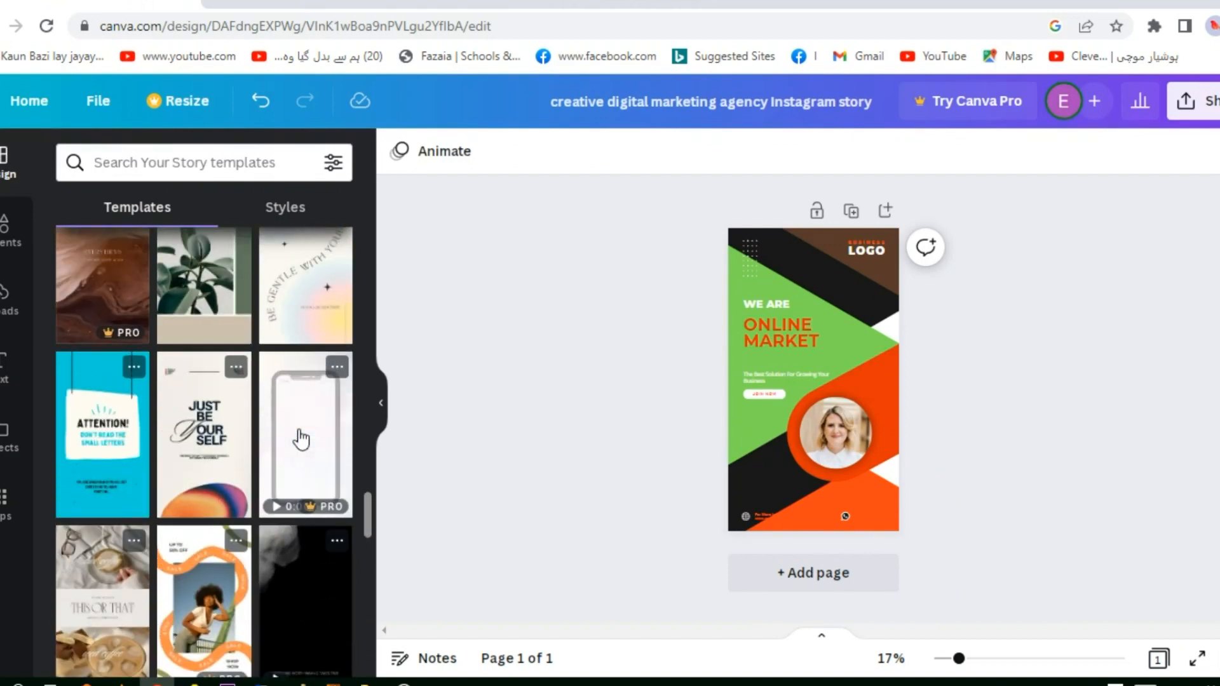
pyautogui.scroll(3, 301, 438)
pyautogui.scroll(3, 301, 439)
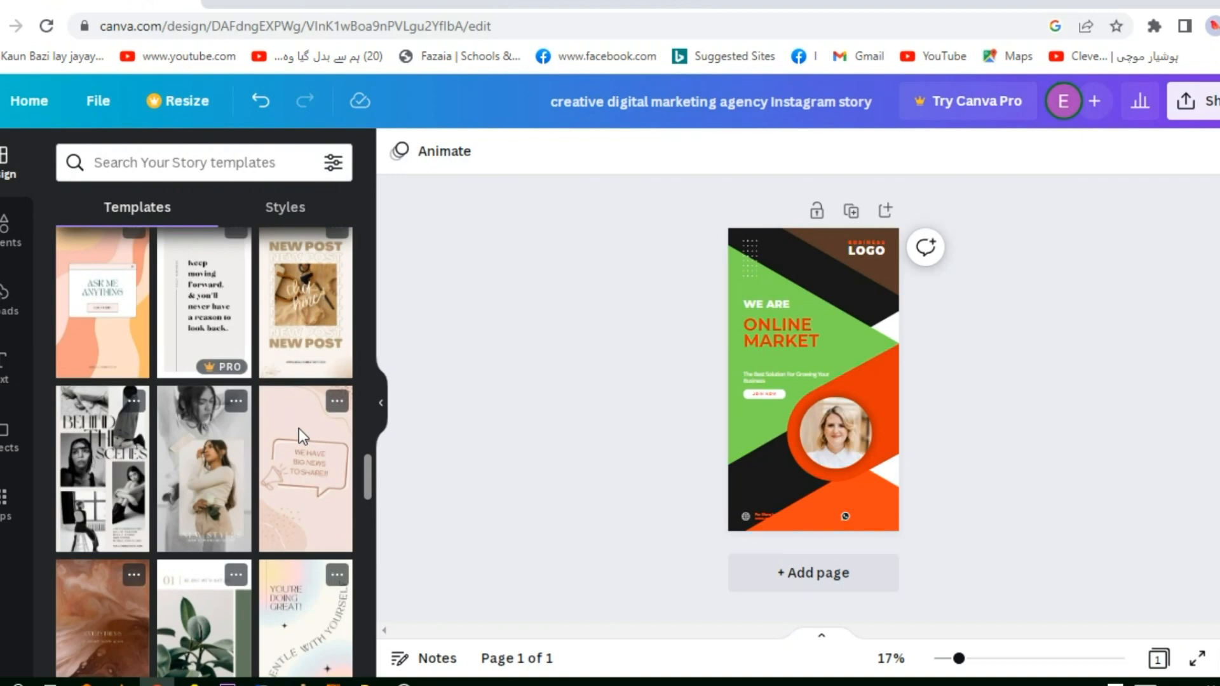
pyautogui.scroll(3, 302, 438)
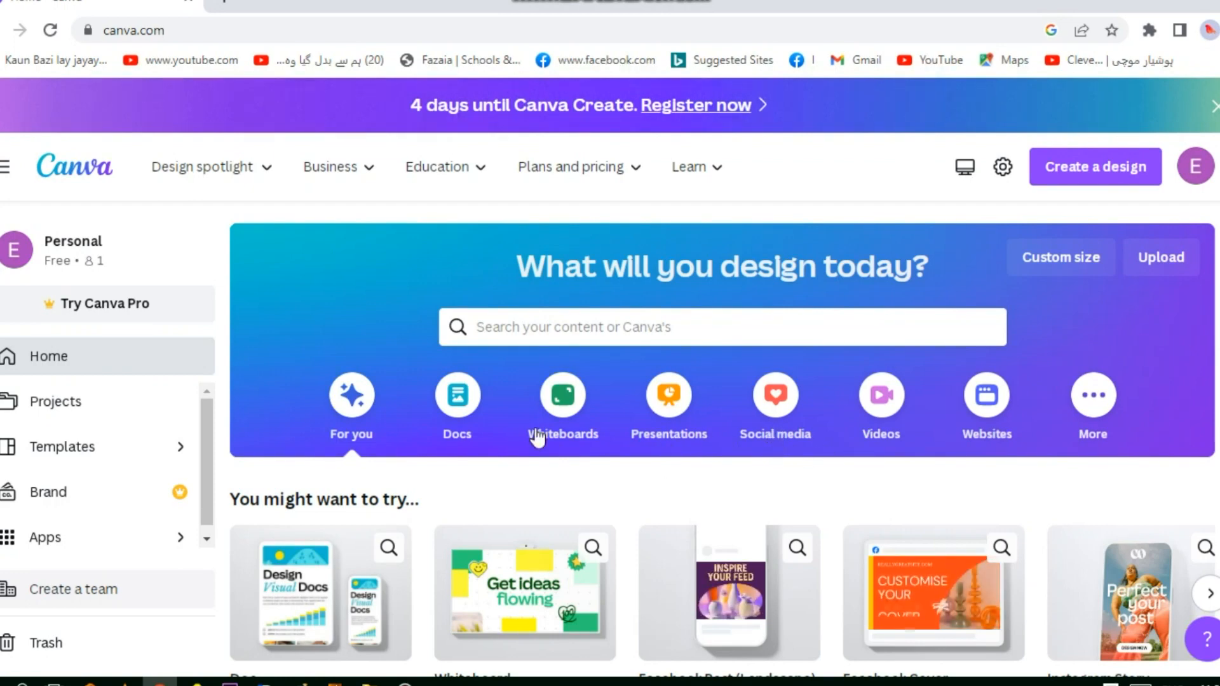
# Open the orange "A Santa Solana Property" template from the Facebook Covers among the home page's social media designs
pyautogui.click(783, 436)
pyautogui.scroll(-20, 532, 508)
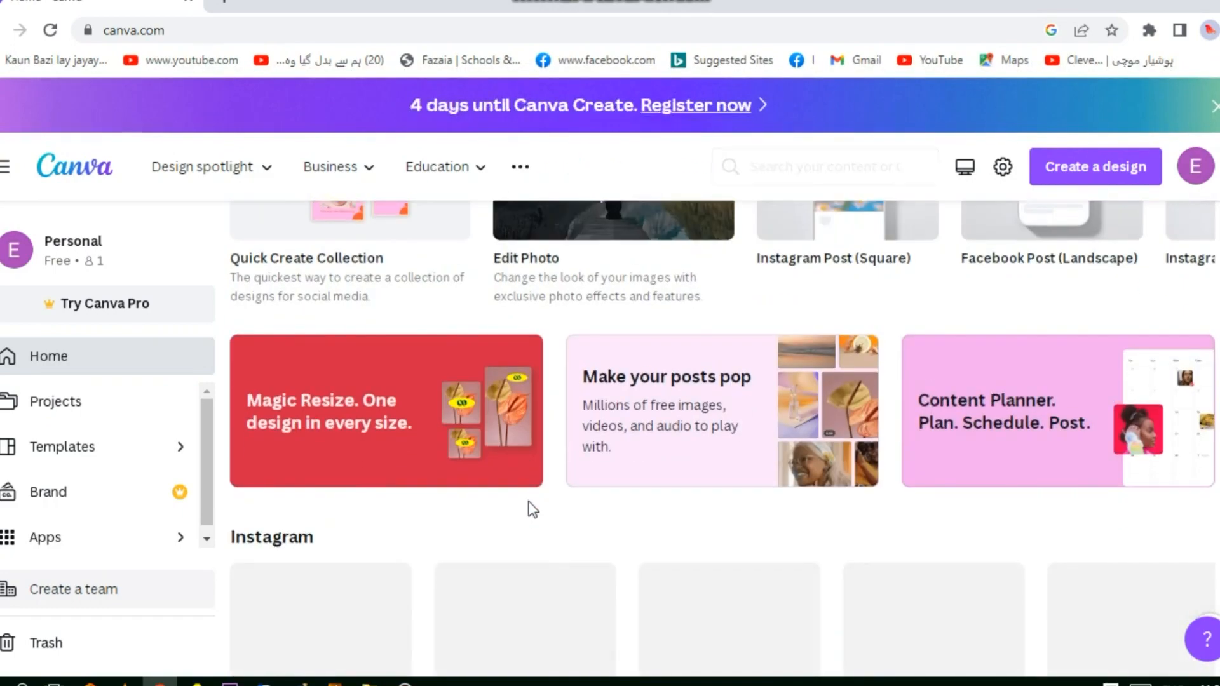
pyautogui.scroll(-12, 533, 509)
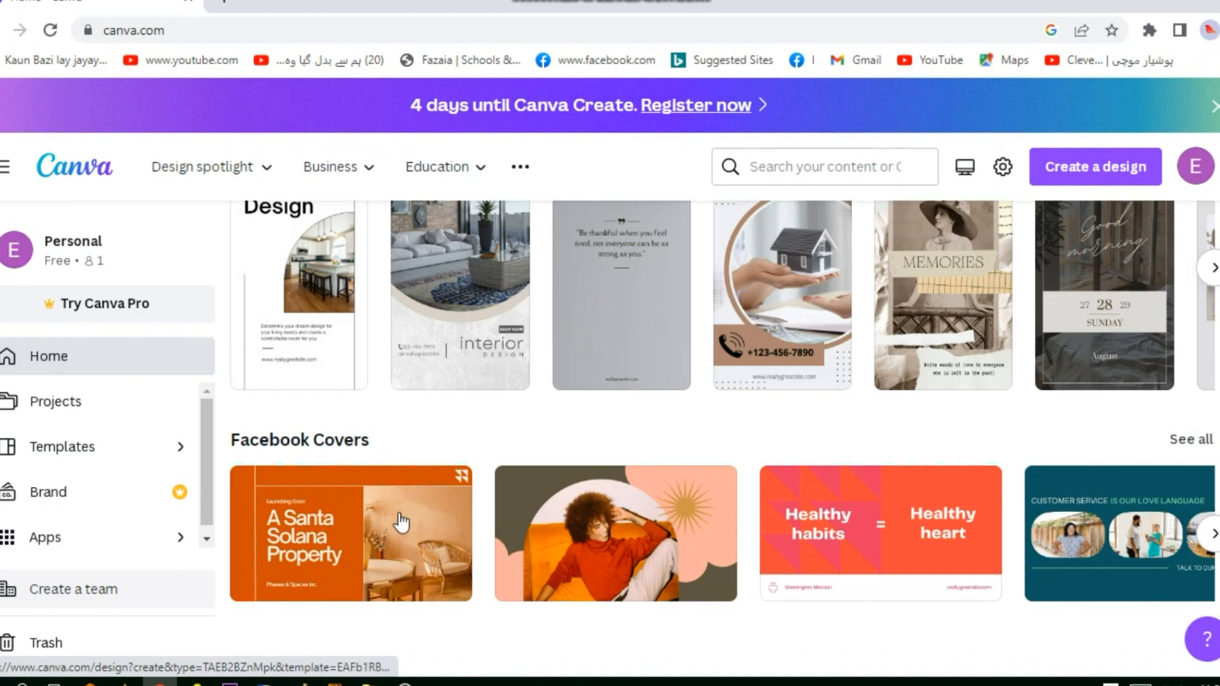
pyautogui.click(371, 552)
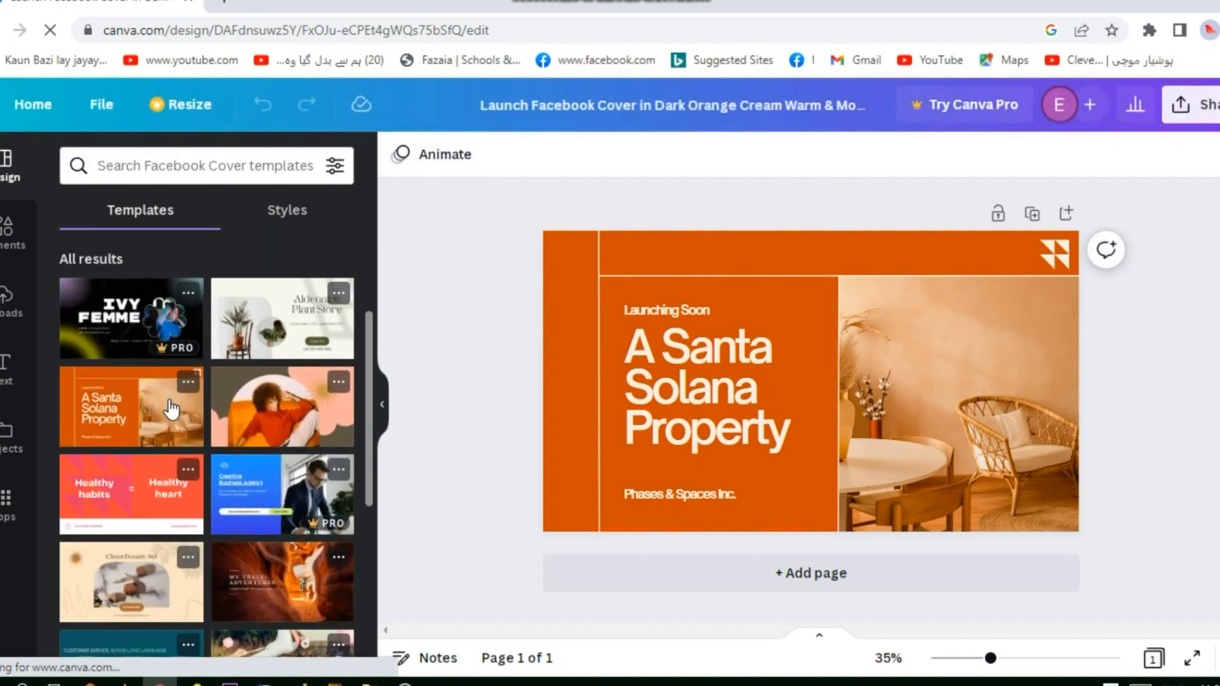
# Find the dark "Creative Marketing Agency" Facebook cover template with the yellow photo circle and apply it to the page
pyautogui.scroll(-5, 178, 423)
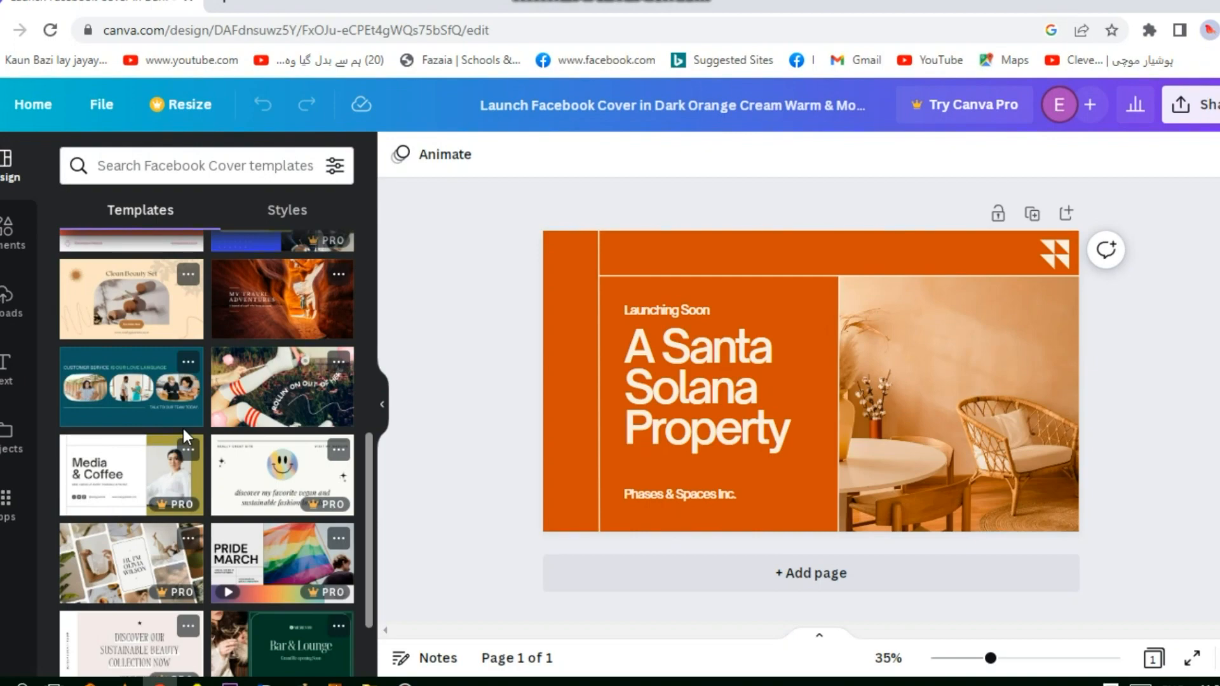
pyautogui.scroll(-7, 185, 429)
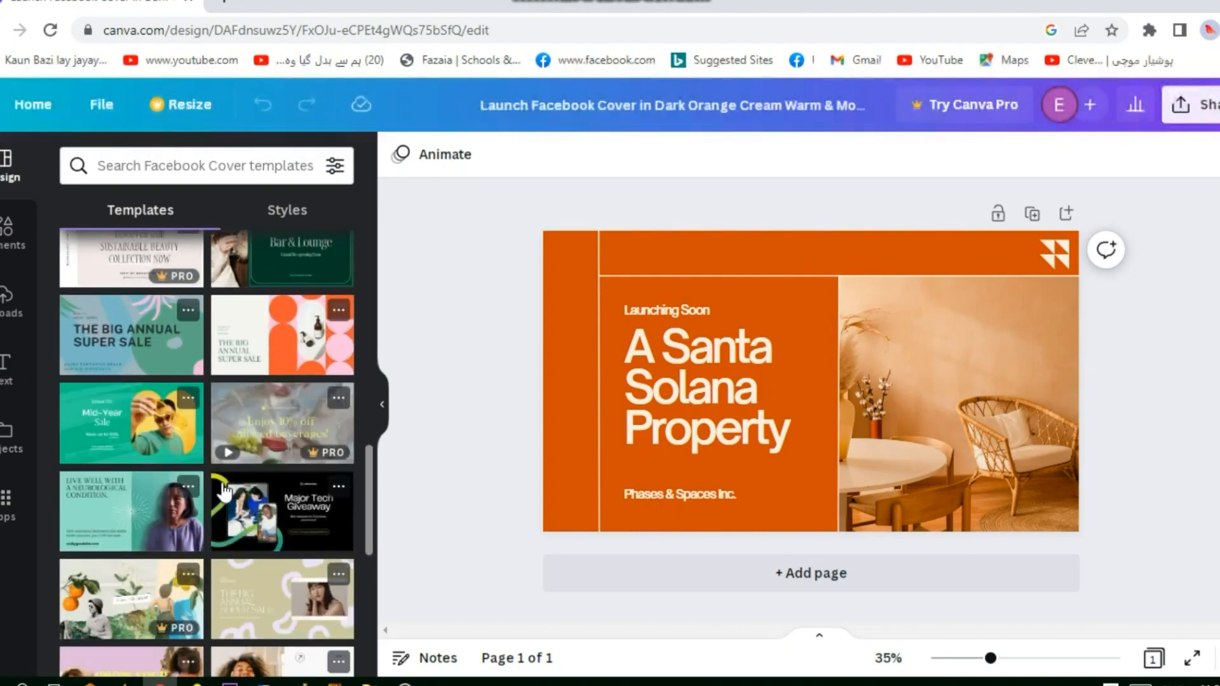
pyautogui.scroll(-10, 224, 491)
pyautogui.scroll(-3, 249, 508)
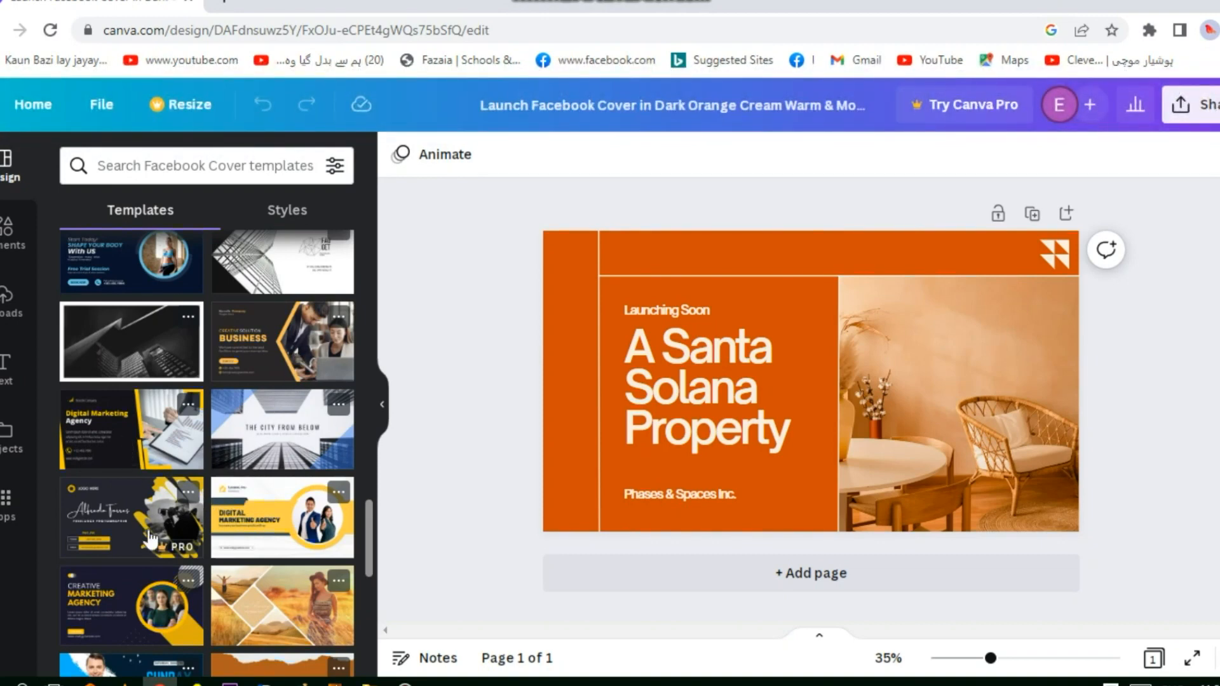
pyautogui.scroll(-3, 149, 539)
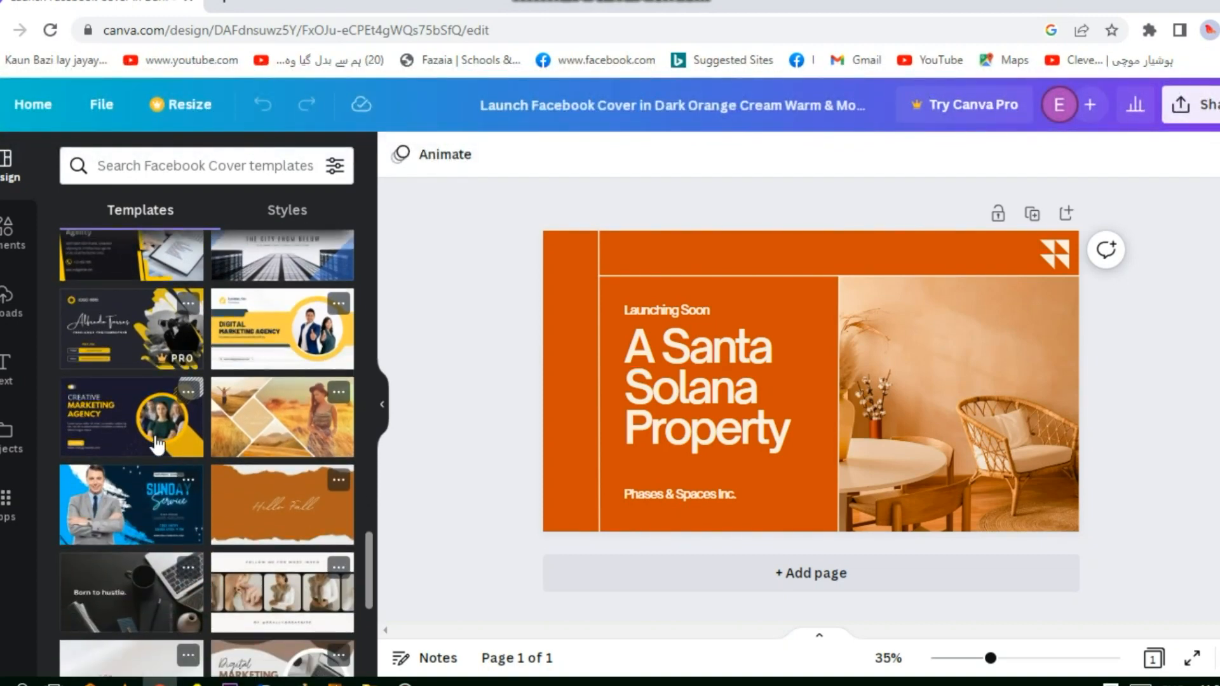
pyautogui.click(115, 417)
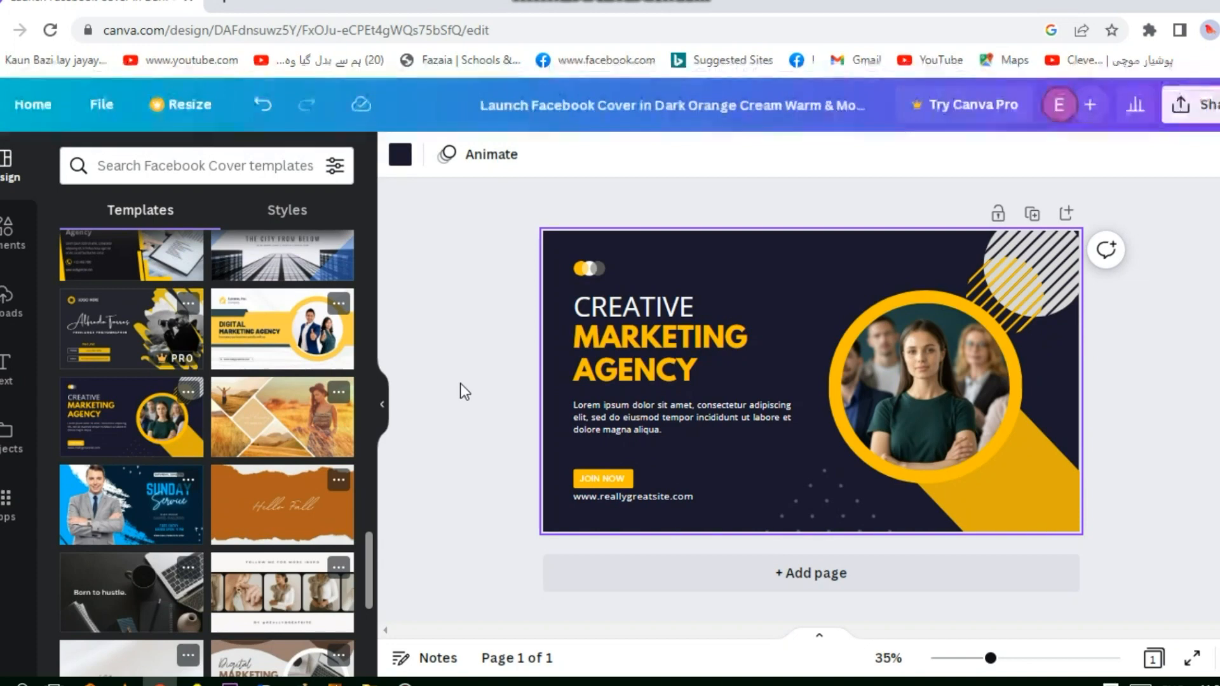
pyautogui.click(672, 340)
pyautogui.click(721, 379)
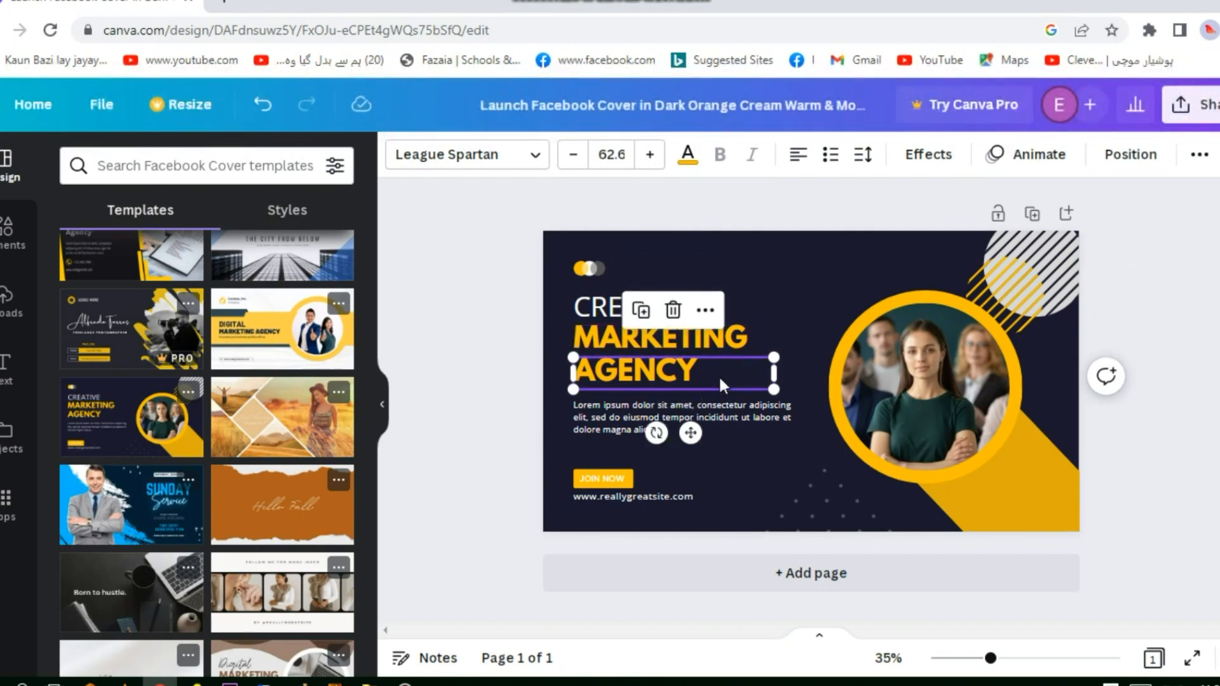
pyautogui.click(598, 310)
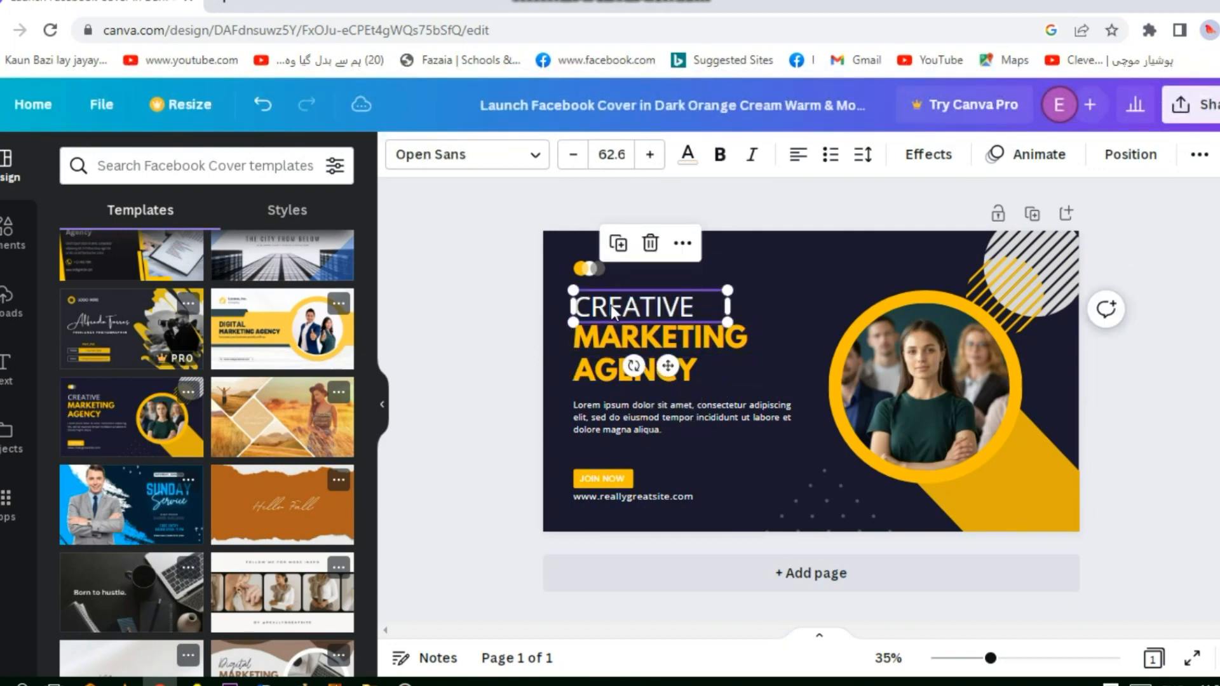
pyautogui.doubleClick(679, 303)
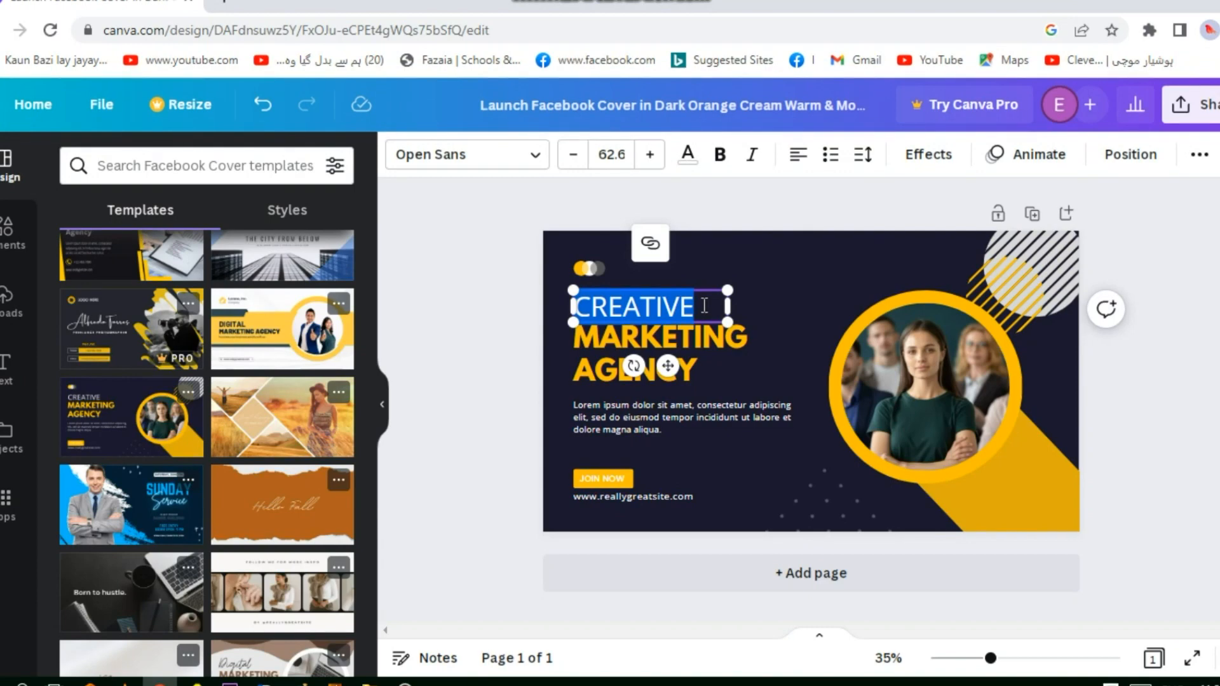
pyautogui.click(704, 309)
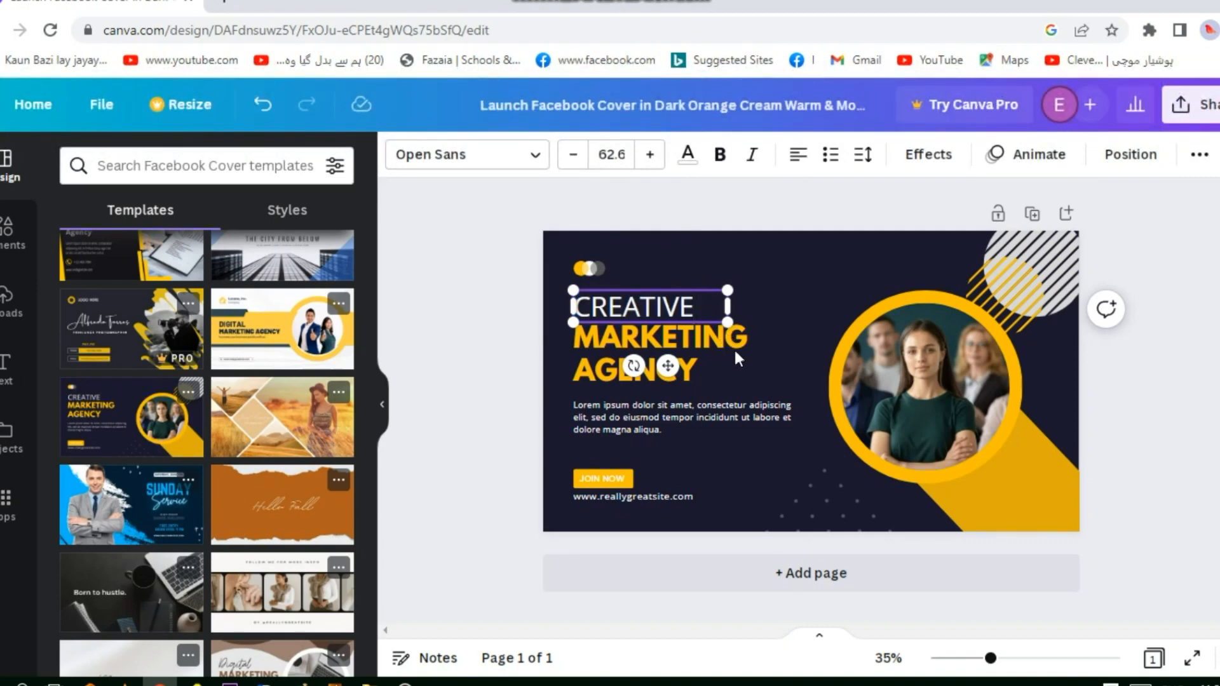
pyautogui.click(826, 315)
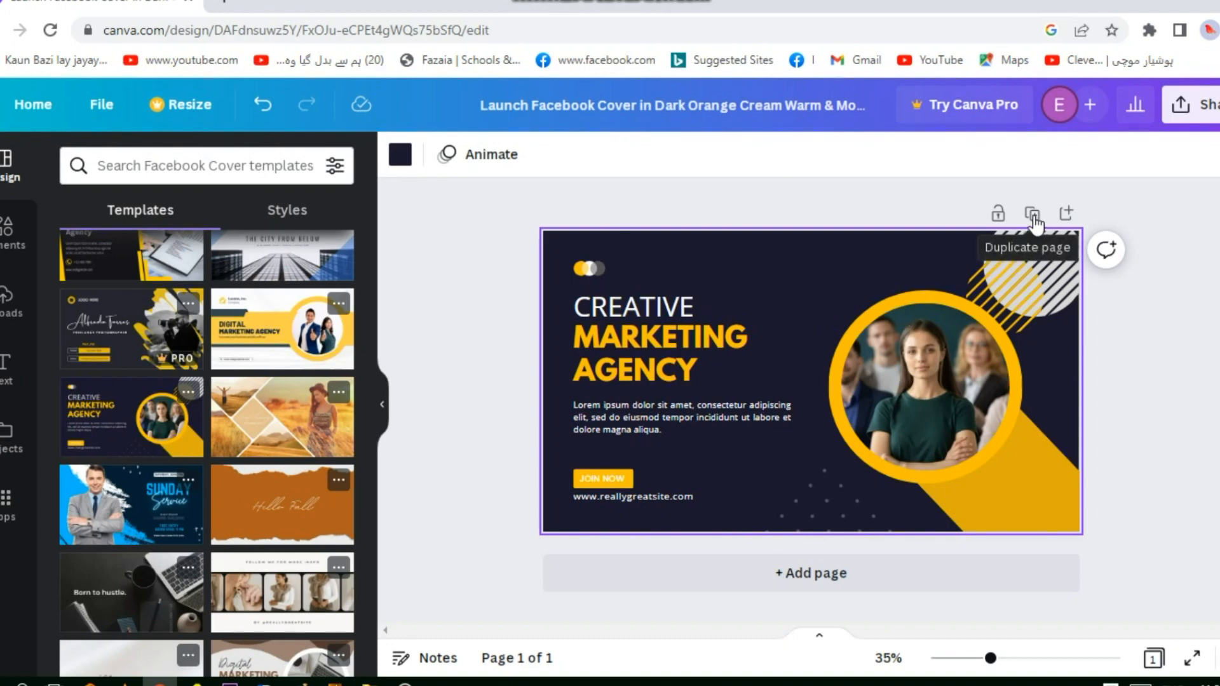
# Duplicate the Creative Marketing Agency cover page and compare the copy with the original
pyautogui.click(1034, 219)
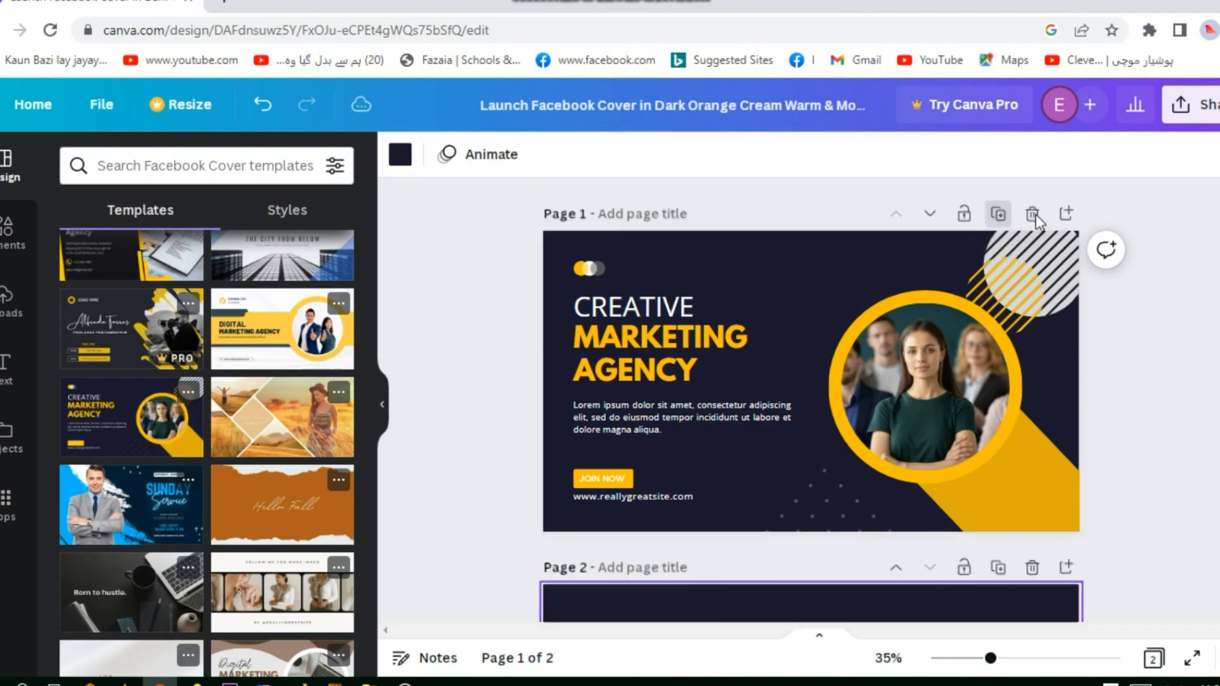
pyautogui.scroll(5, 801, 305)
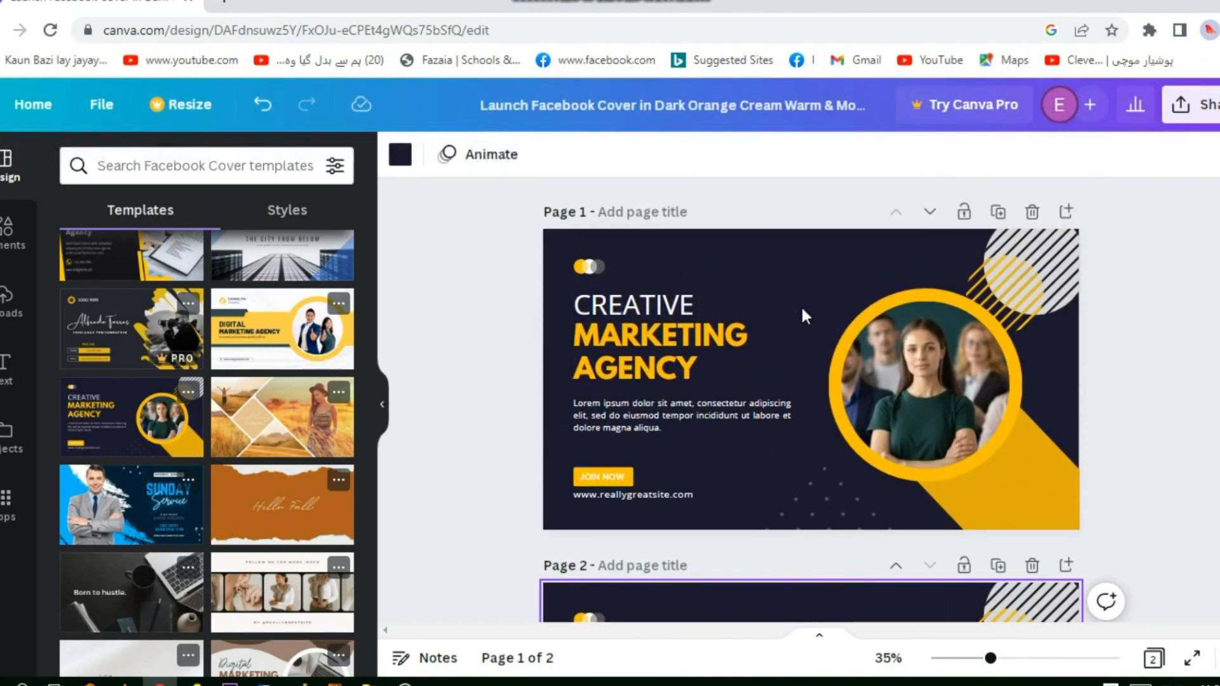
pyautogui.scroll(-5, 800, 312)
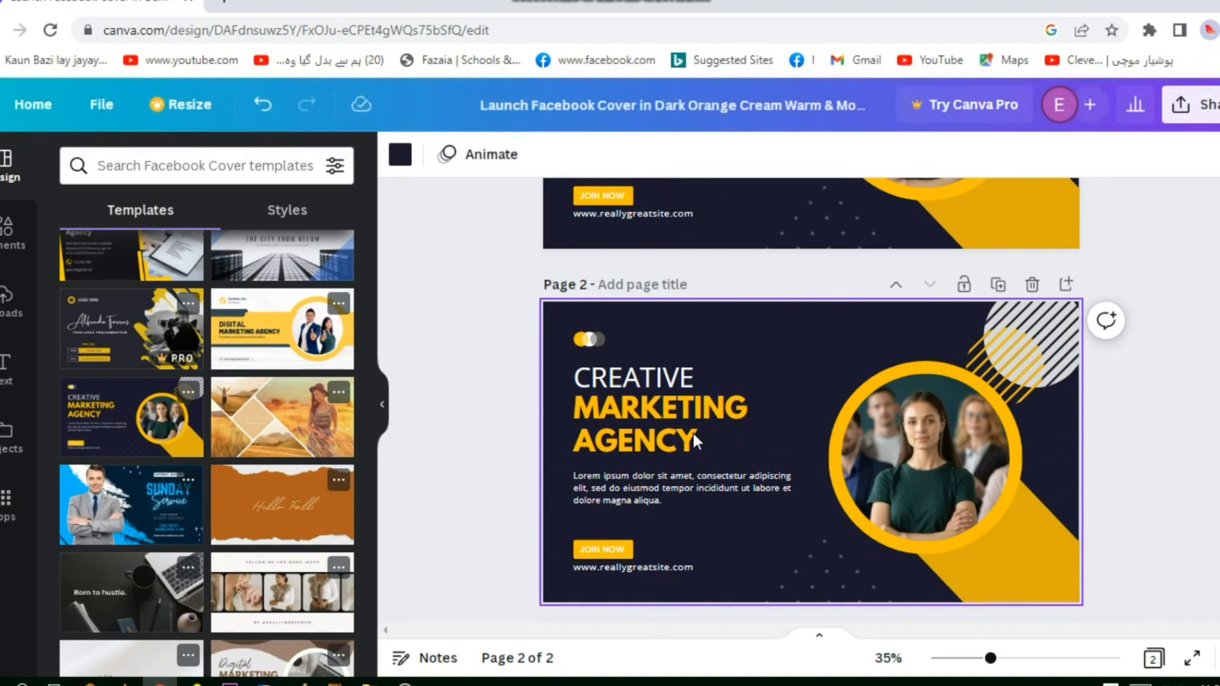
pyautogui.scroll(3, 697, 435)
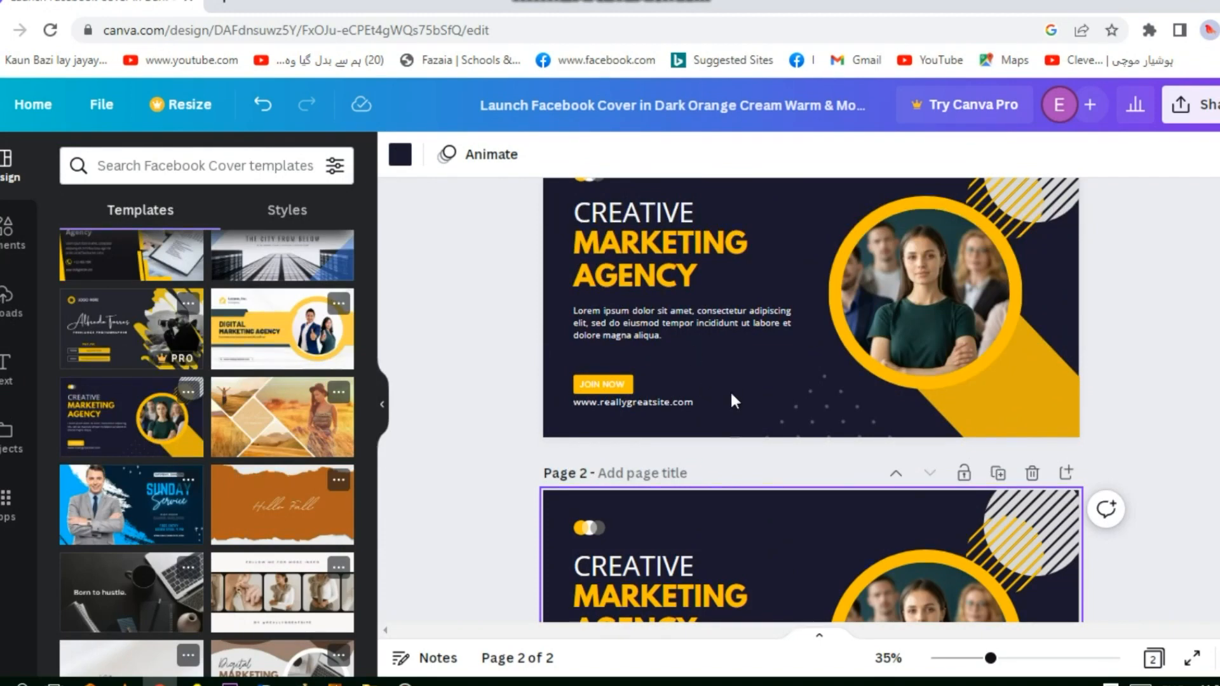
pyautogui.scroll(-3, 731, 445)
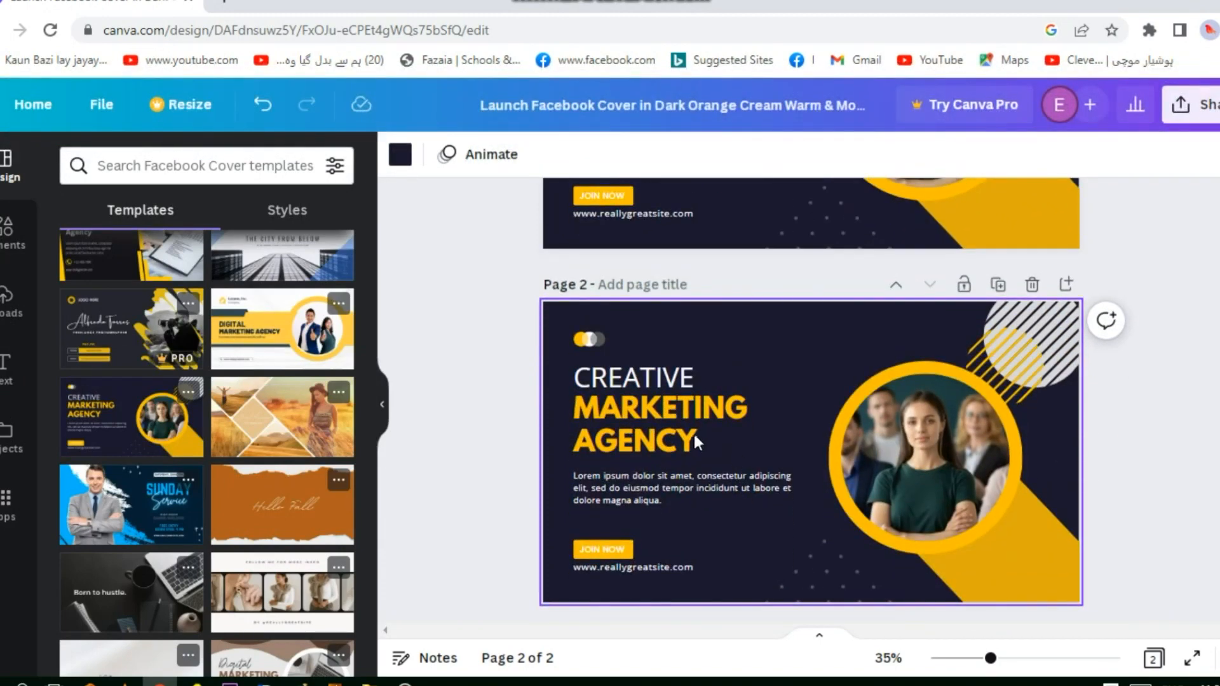
# Replace the word "CREATIVE" in page 2's heading with "DIGITAL"
pyautogui.click(692, 438)
pyautogui.click(783, 383)
pyautogui.click(666, 376)
pyautogui.click(688, 377)
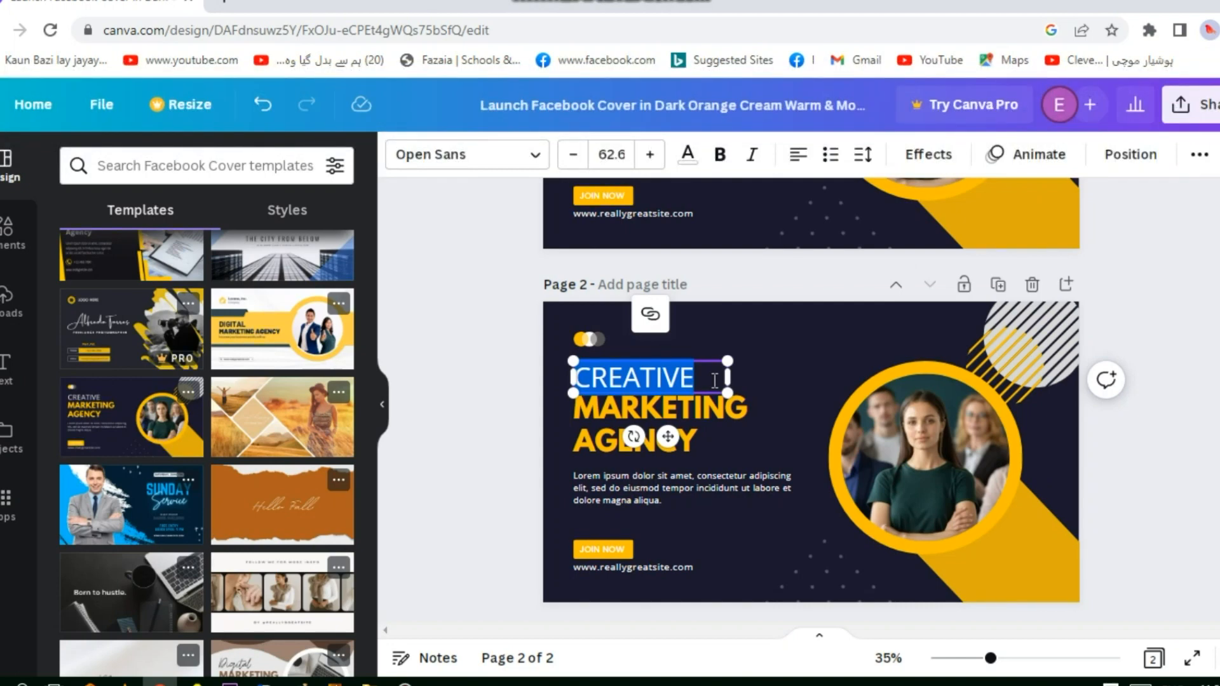
pyautogui.write('DIGI')
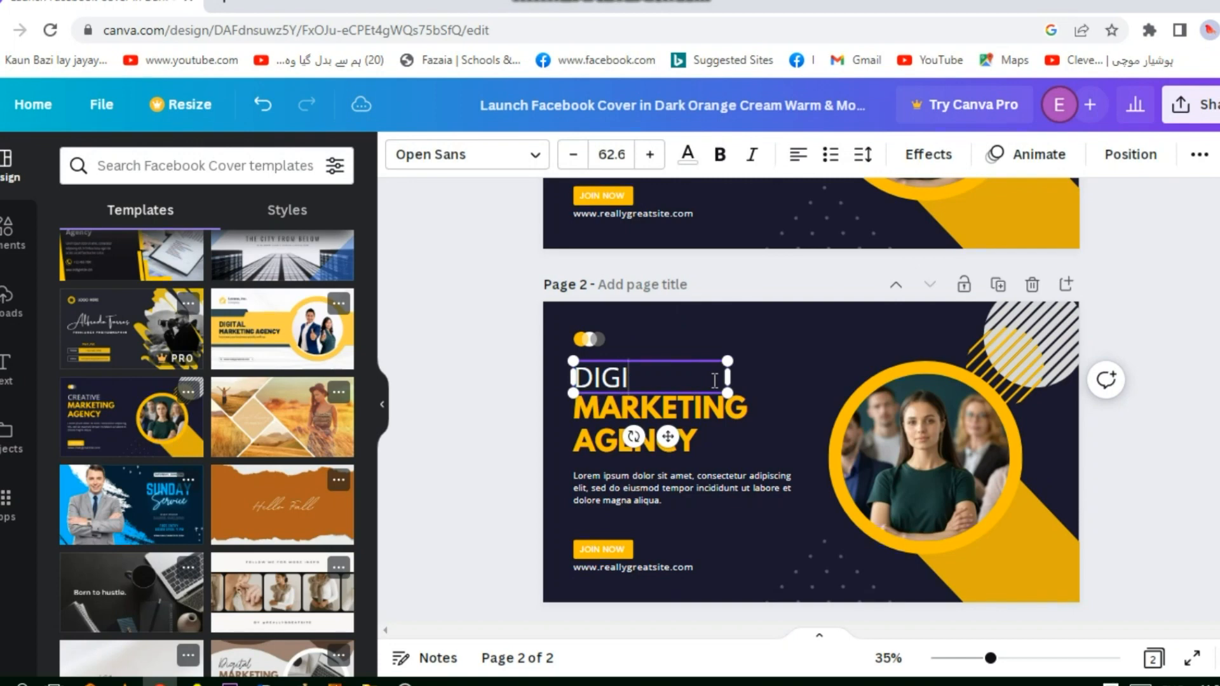
pyautogui.write('TAL')
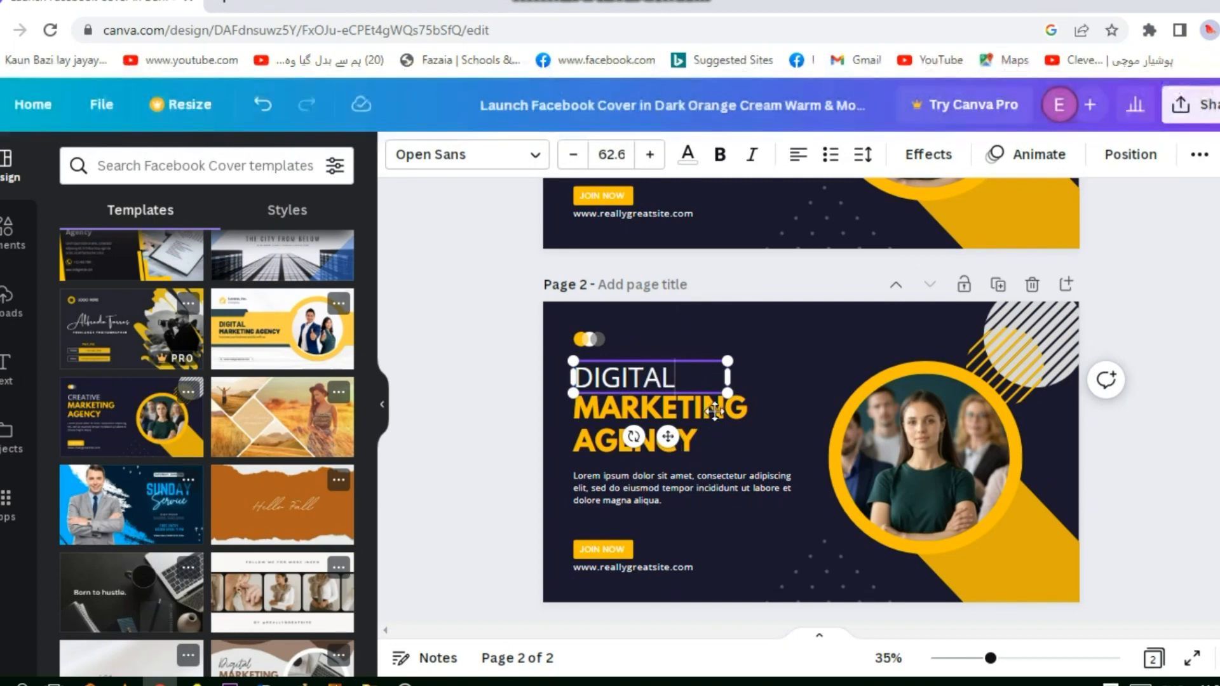
# Replace "MARKETING" with "MOBILE" and "AGENCY" with "SHOP" in page 2's yellow heading lines
pyautogui.click(715, 412)
pyautogui.doubleClick(734, 410)
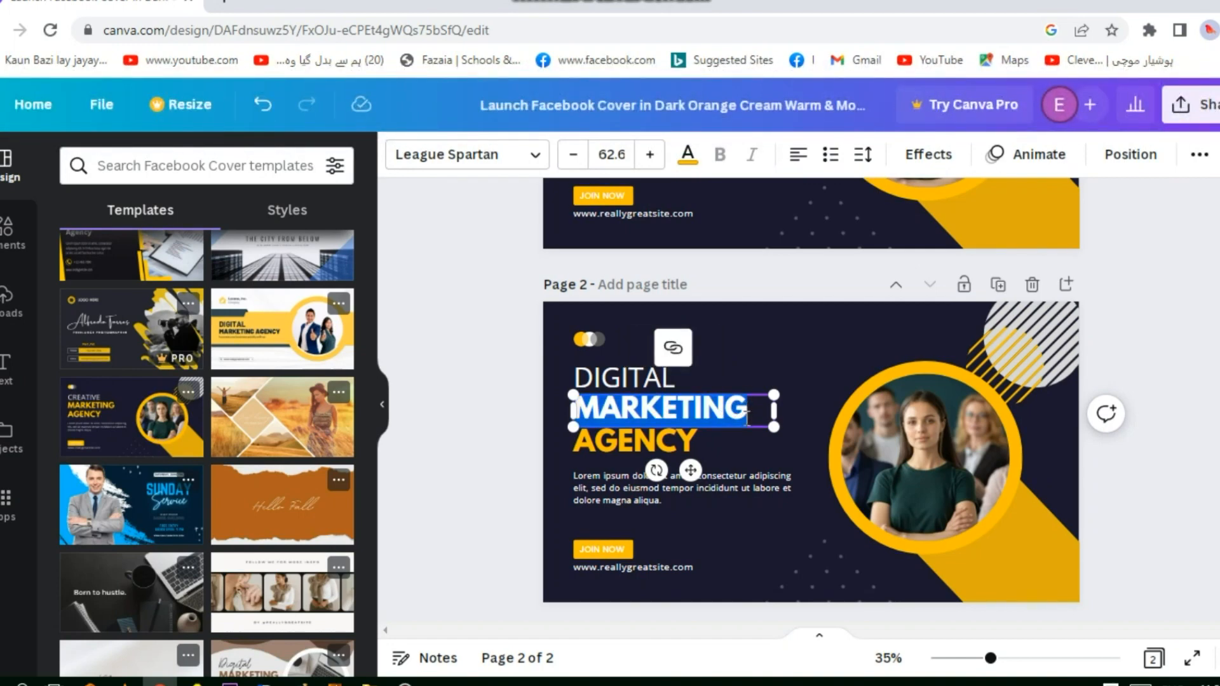
pyautogui.write('MOB')
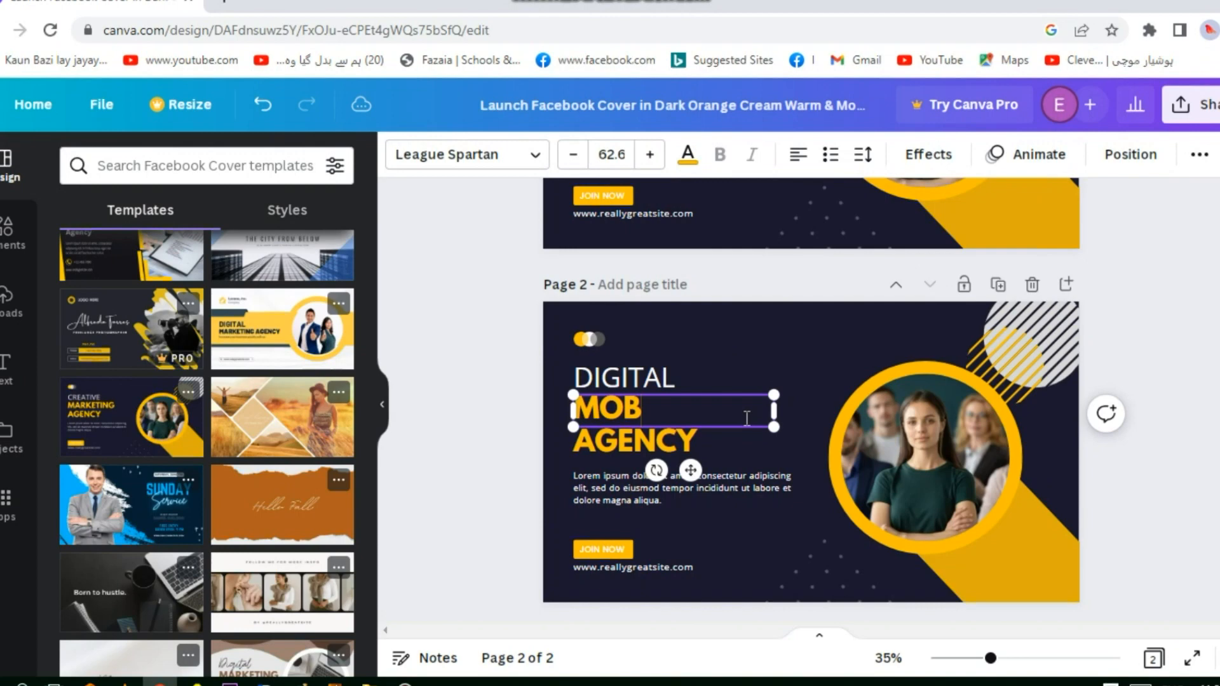
pyautogui.write('ILE')
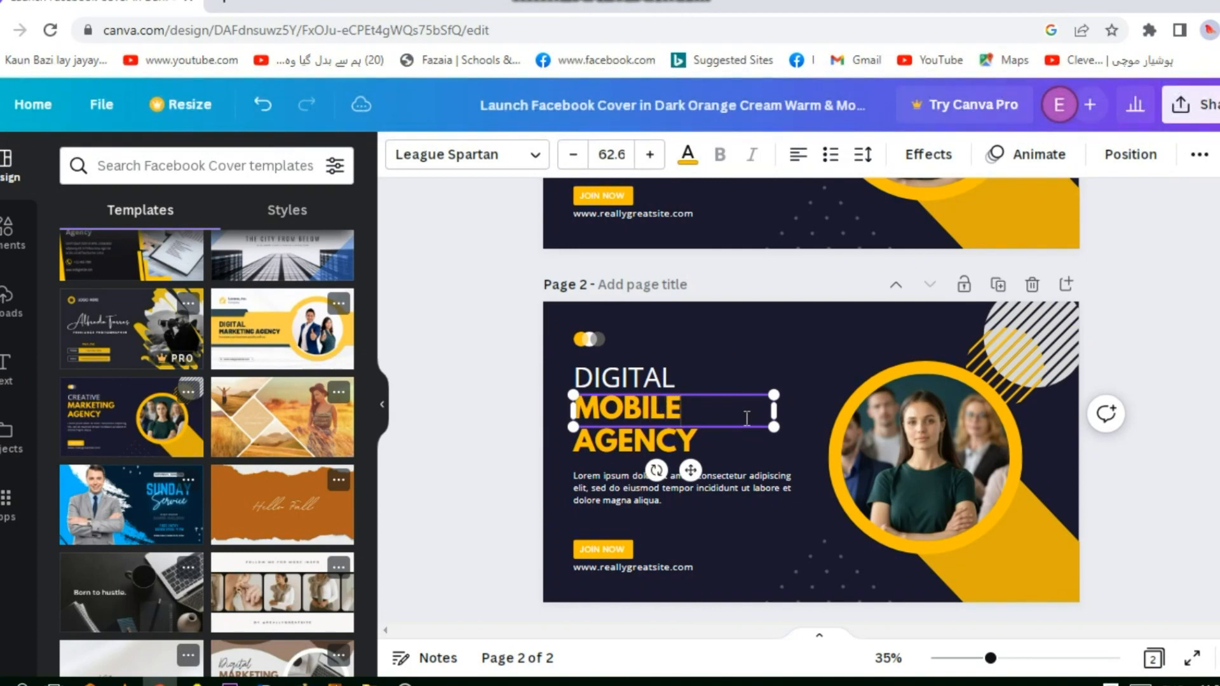
pyautogui.click(672, 448)
pyautogui.doubleClick(672, 448)
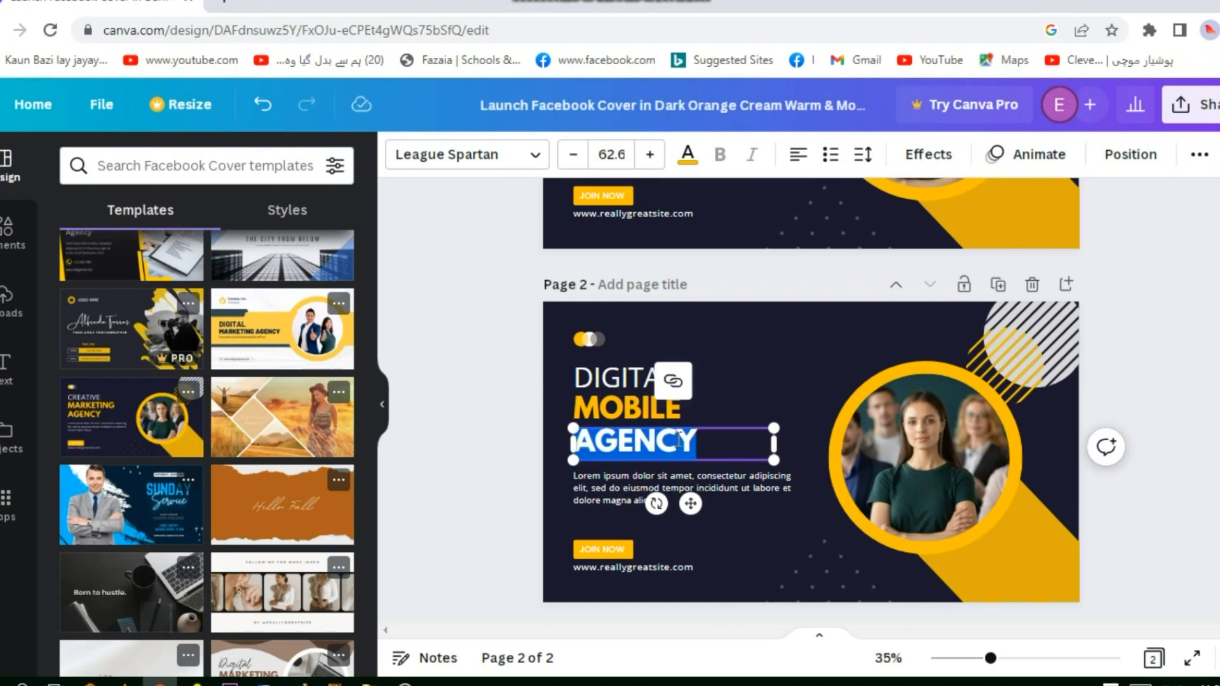
pyautogui.write('SHOP')
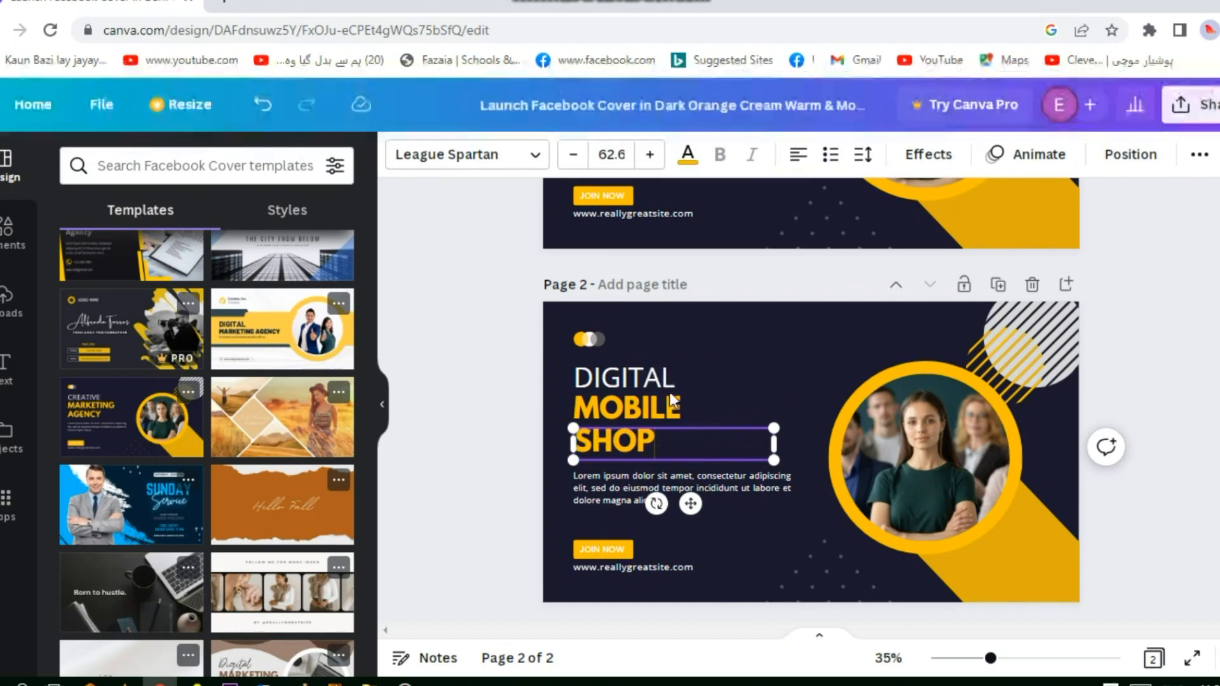
# Change the white first line of page 2's heading to "ONLINE" and deselect the text
pyautogui.click(661, 376)
pyautogui.moveTo(676, 377); pyautogui.dragTo(573, 376)
pyautogui.write('ONLINE')
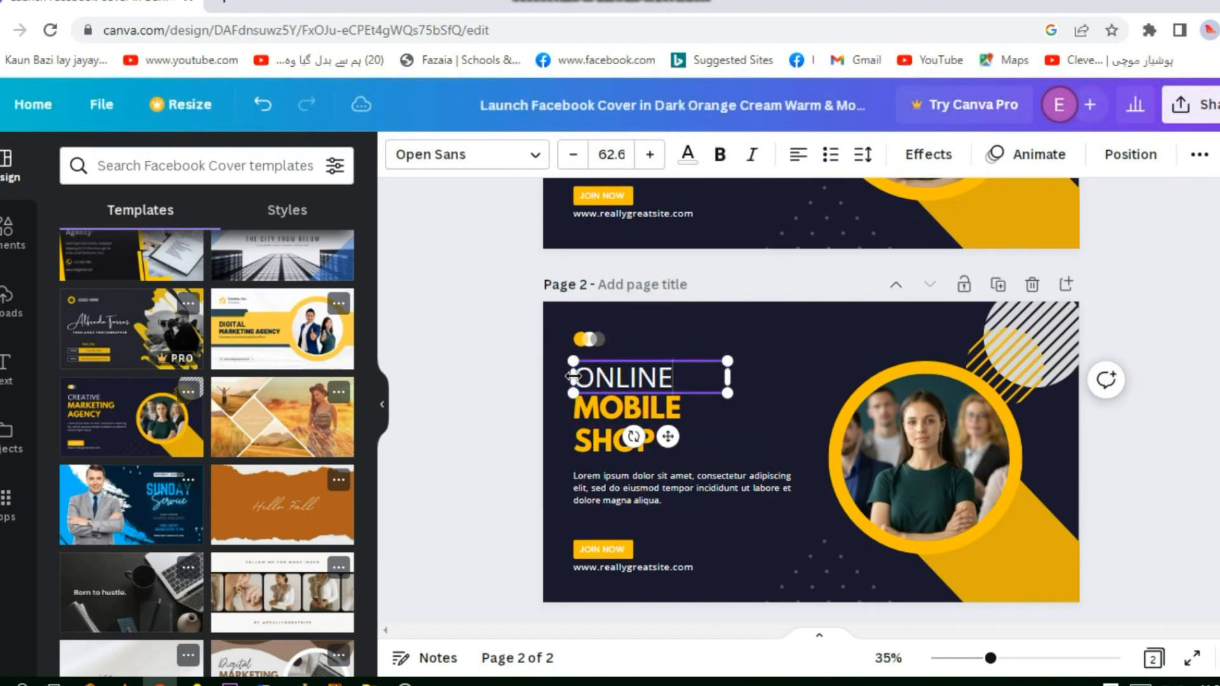
pyautogui.click(725, 432)
pyautogui.click(779, 382)
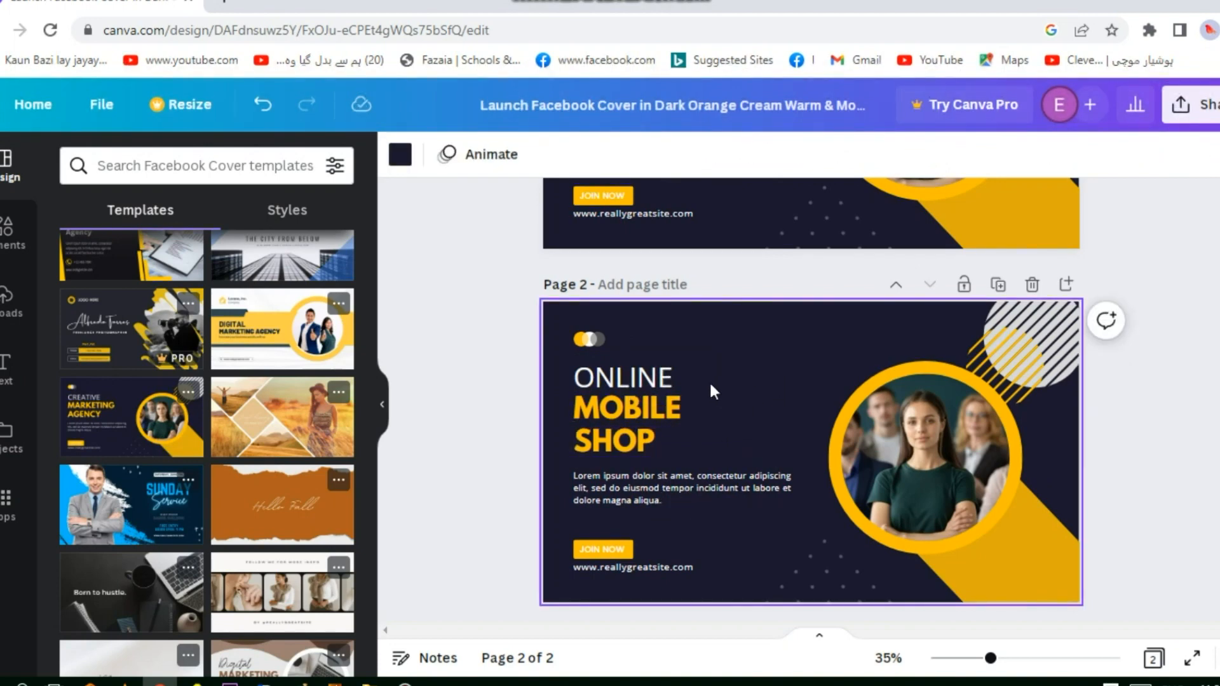
# Space out the letters of the yellow word "SHOP" in page 2's heading so it reads "S H O P"
pyautogui.click(620, 441)
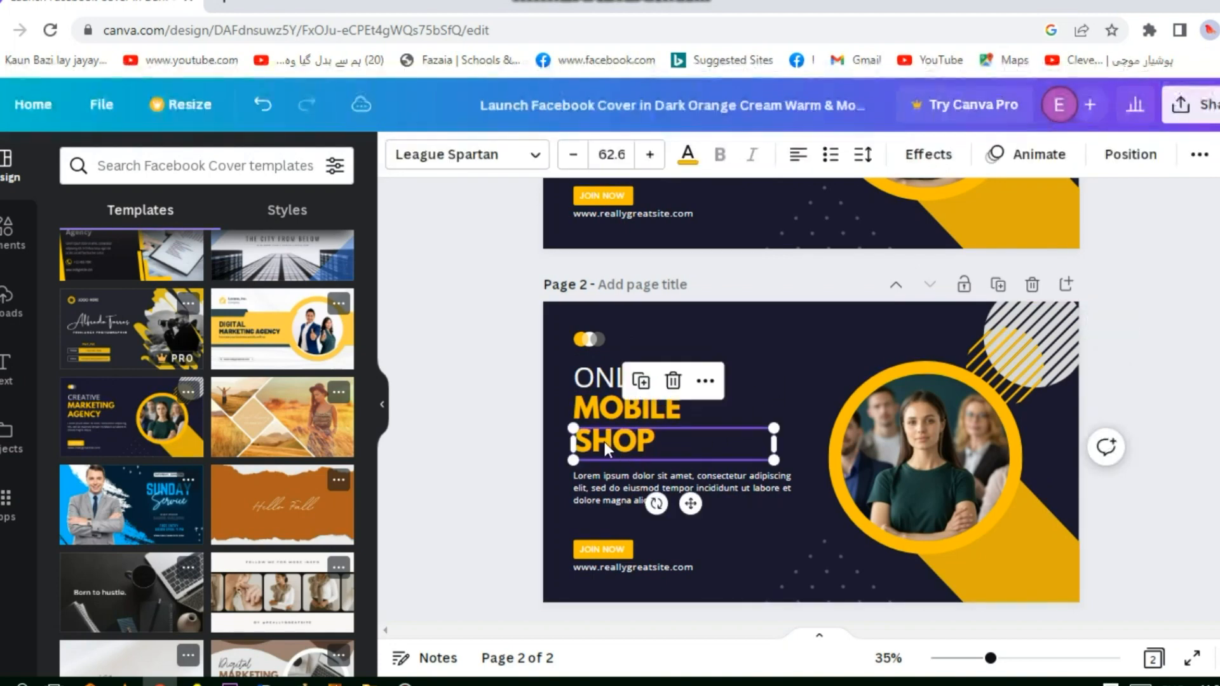
pyautogui.doubleClick(605, 441)
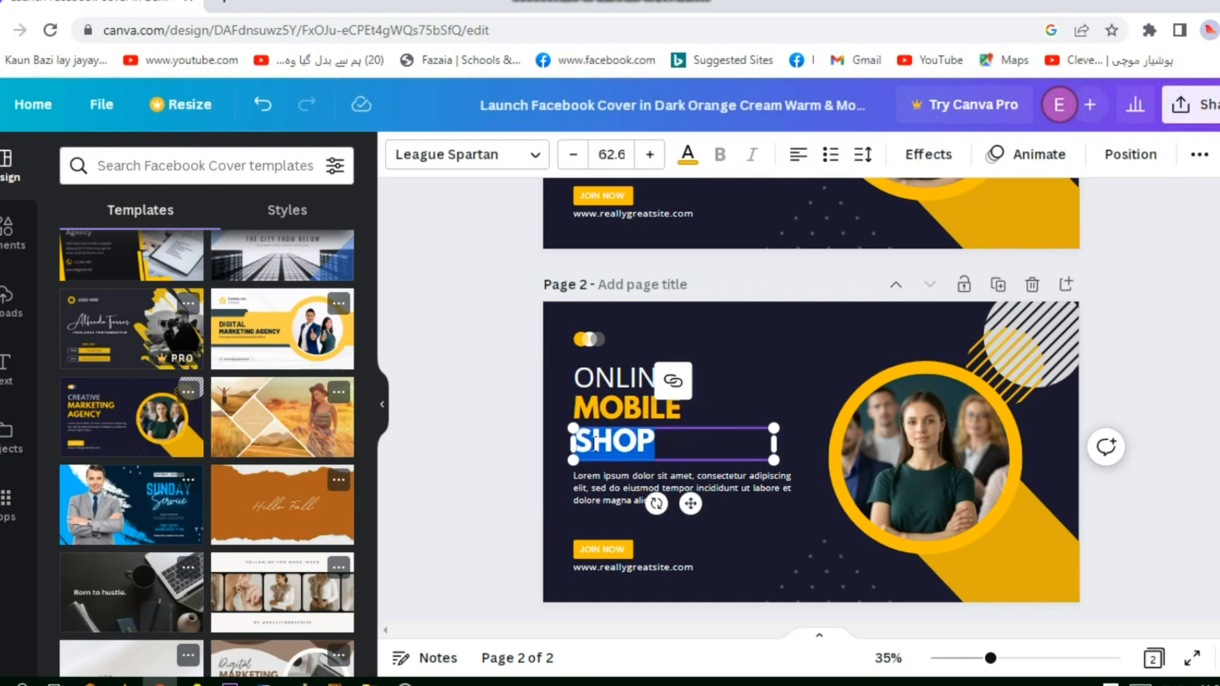
pyautogui.click(594, 443)
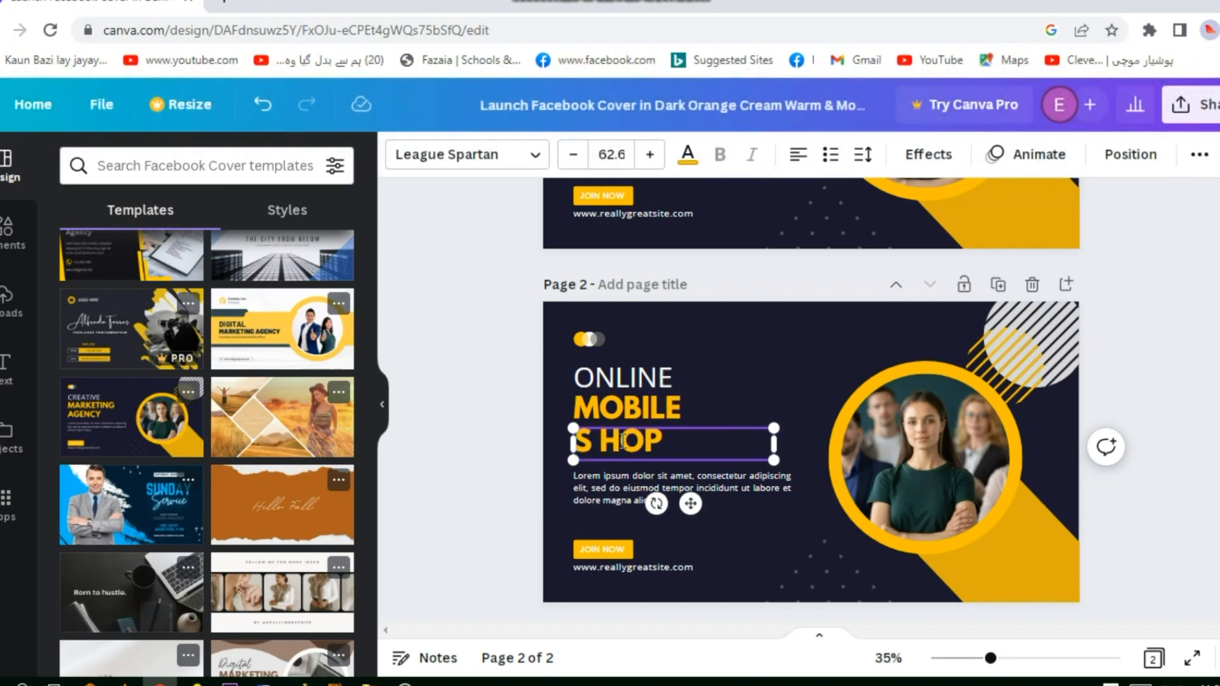
pyautogui.click(623, 443)
pyautogui.click(648, 450)
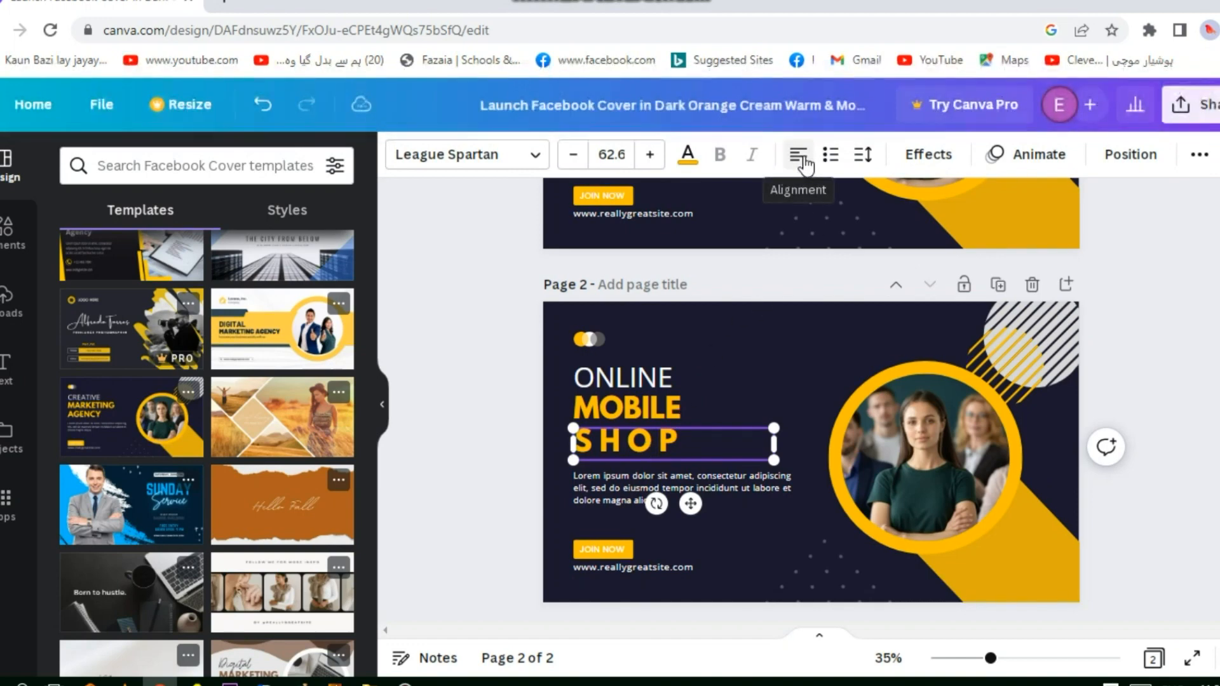
# Cycle the "S H O P" line's alignment through to justified and deselect the text
pyautogui.click(804, 164)
pyautogui.click(804, 164)
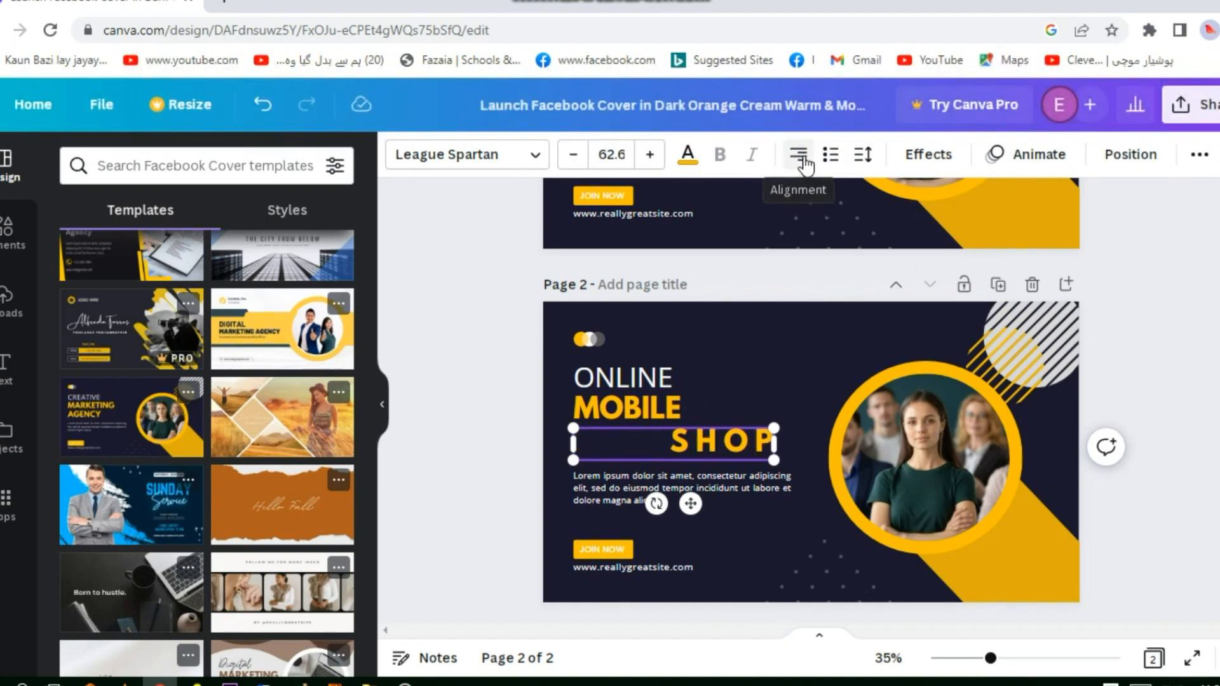
pyautogui.click(804, 164)
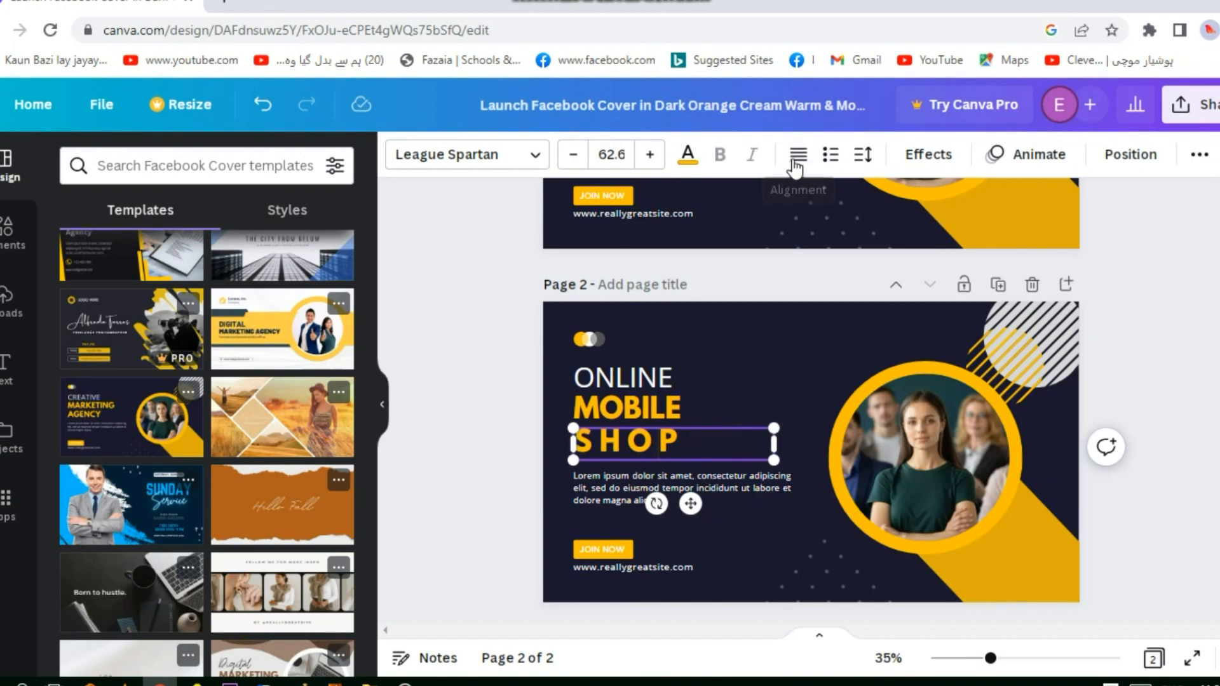
pyautogui.click(716, 370)
# Widen the Lorem ipsum paragraph's text box on page 2 toward the circular photo and slightly outward on its other side
pyautogui.click(697, 489)
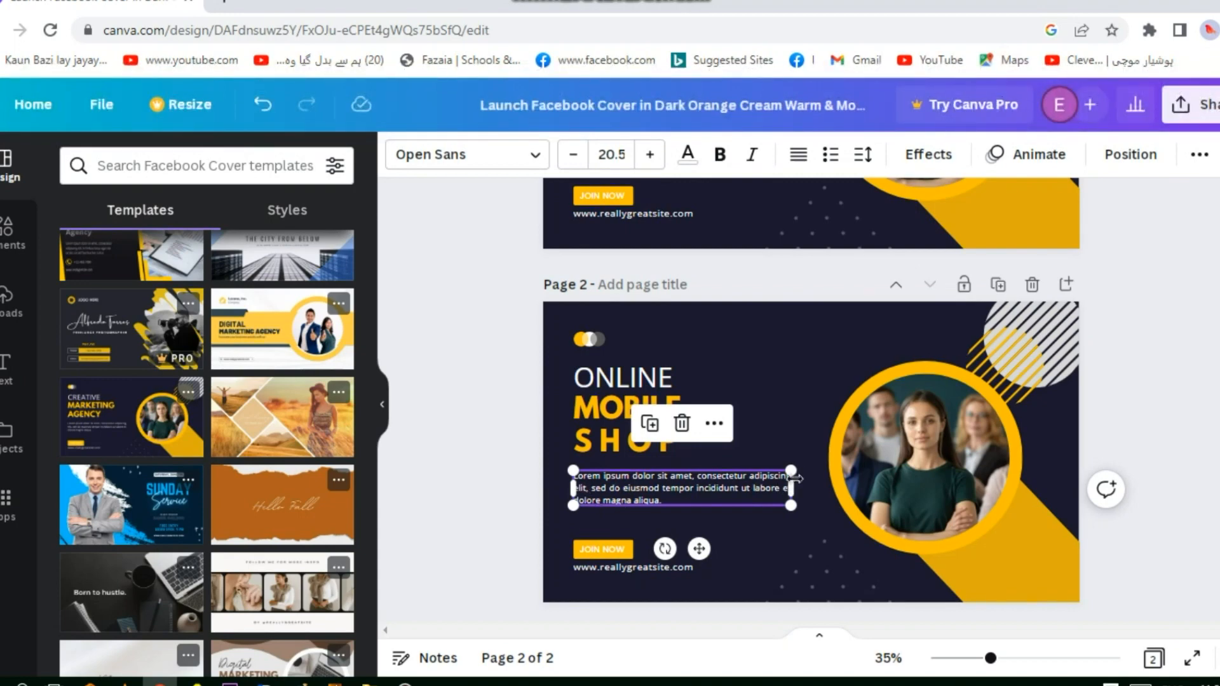
pyautogui.moveTo(791, 488); pyautogui.dragTo(820, 488)
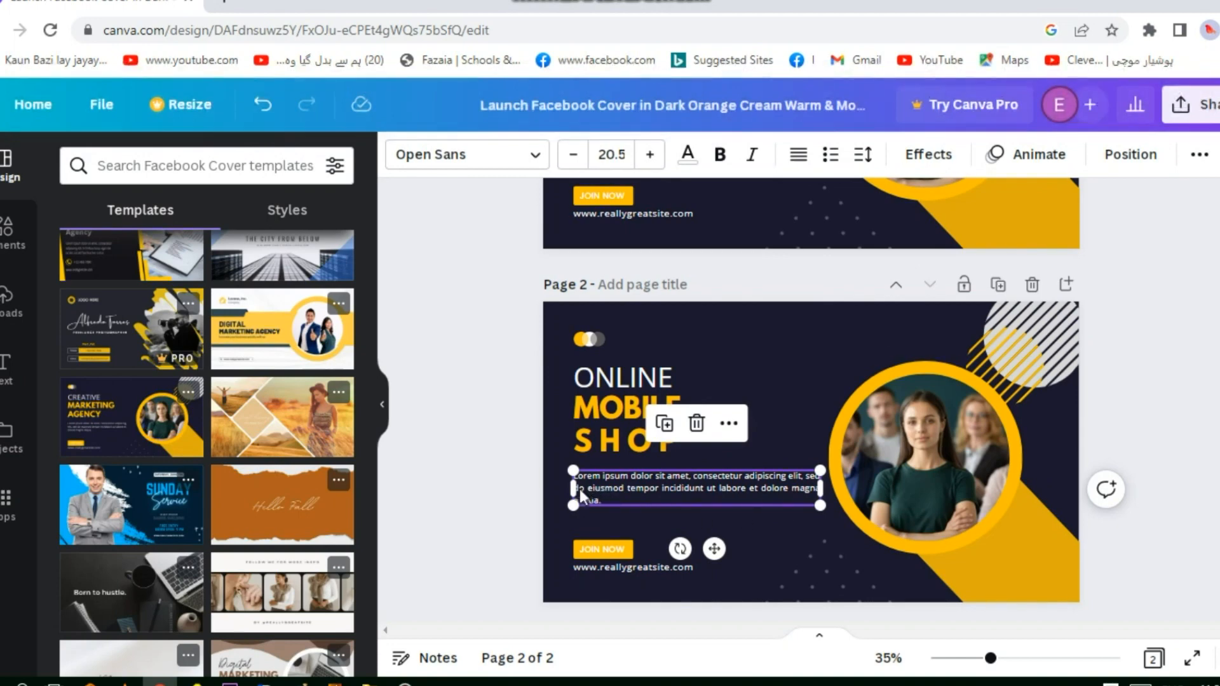
pyautogui.moveTo(570, 489); pyautogui.dragTo(563, 489)
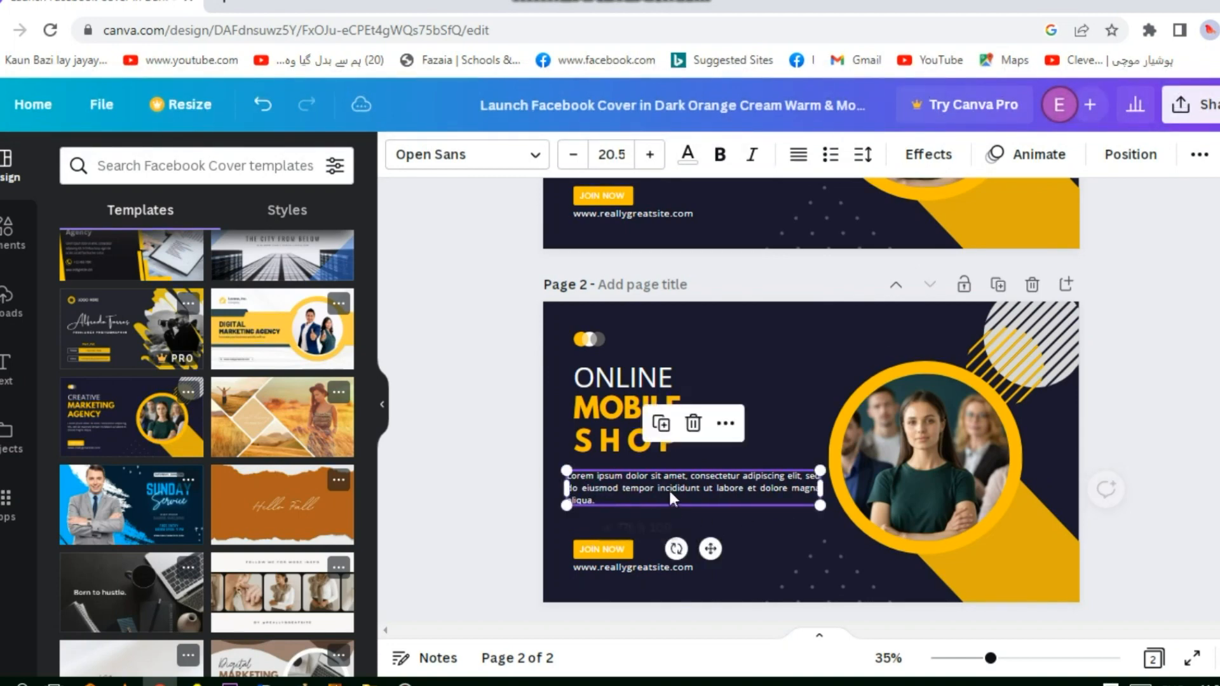
# Add a contact phone number on a new line below the website address on page 2
pyautogui.click(601, 551)
pyautogui.click(613, 552)
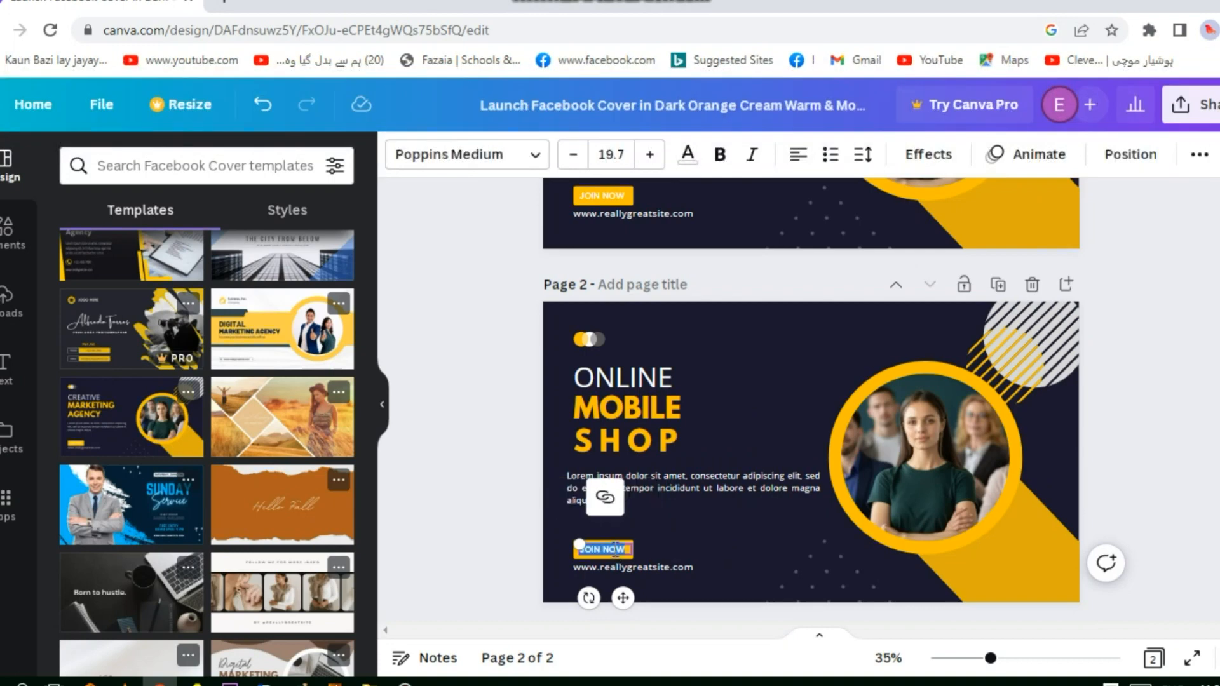
pyautogui.click(681, 566)
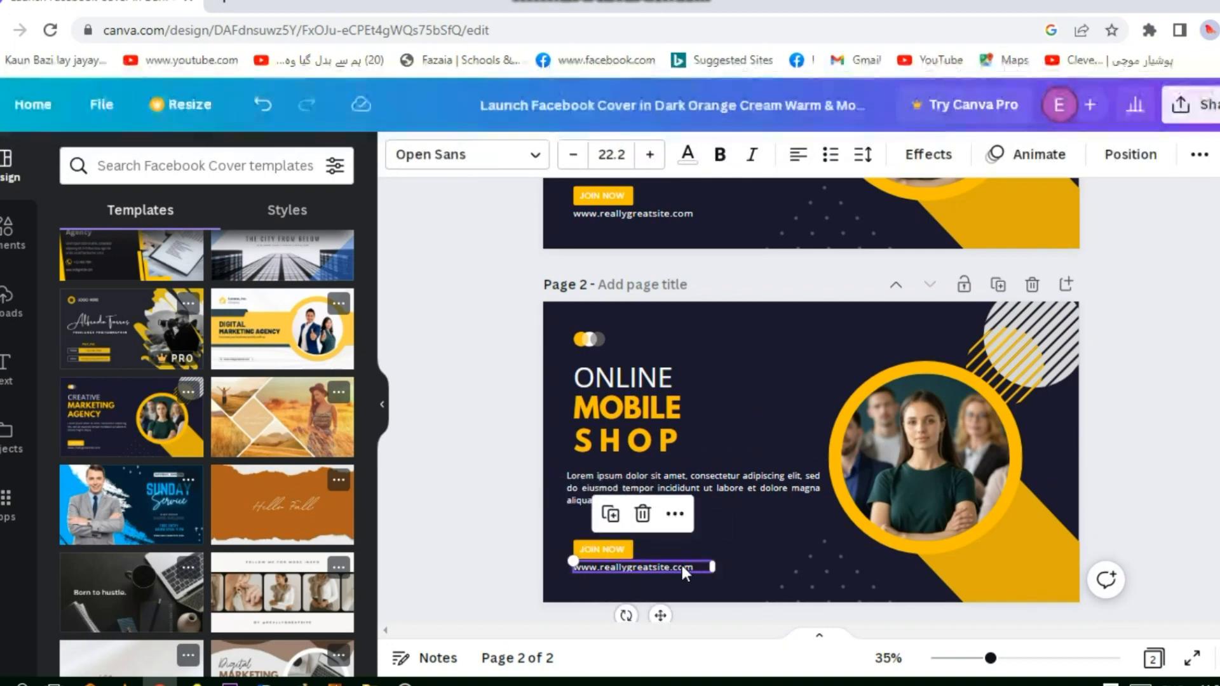
pyautogui.click(693, 563)
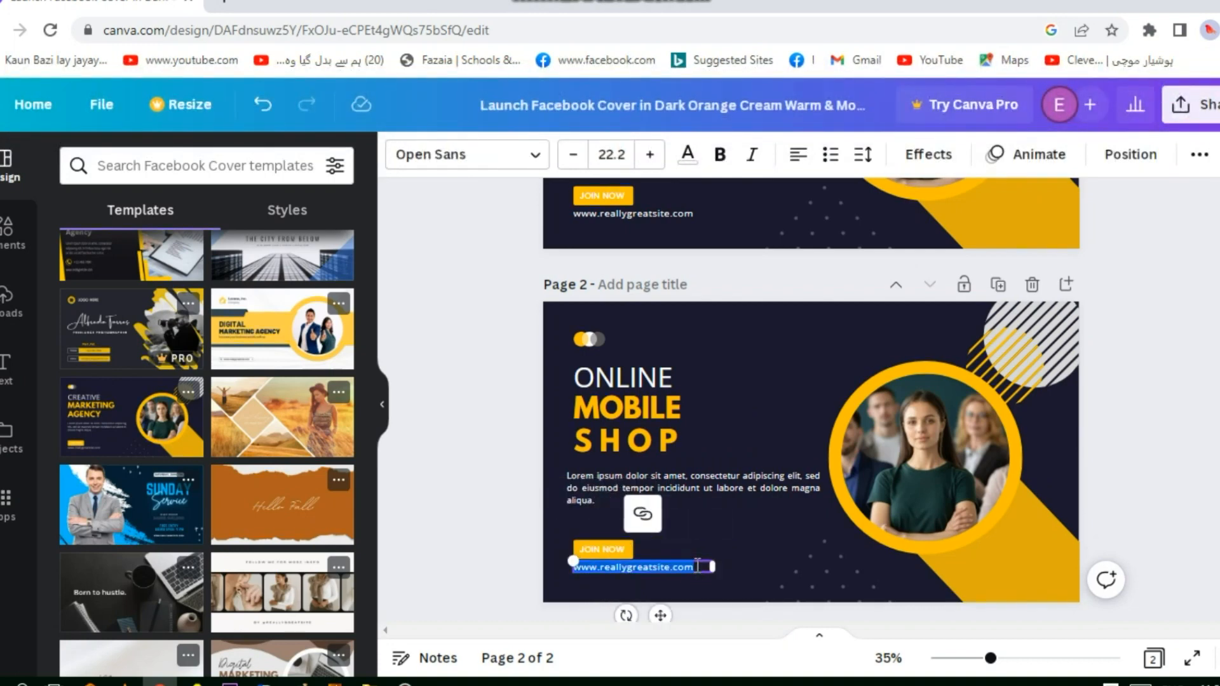
pyautogui.click(703, 566)
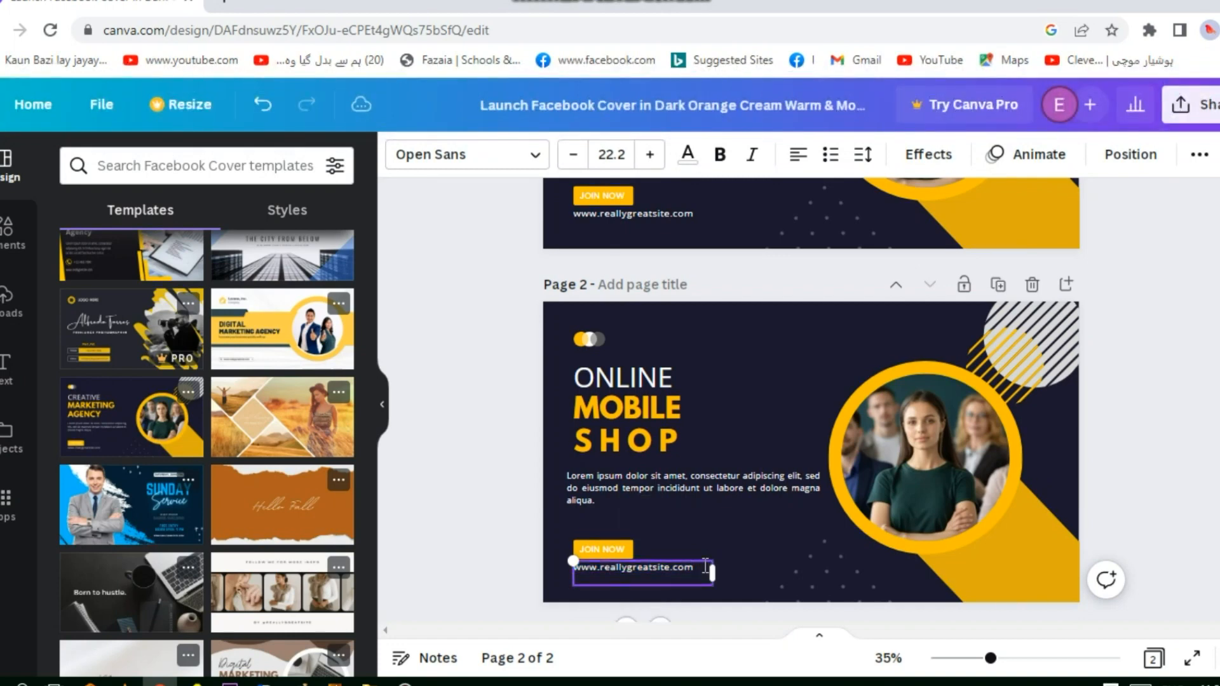
pyautogui.write('03300000000')
pyautogui.click(912, 459)
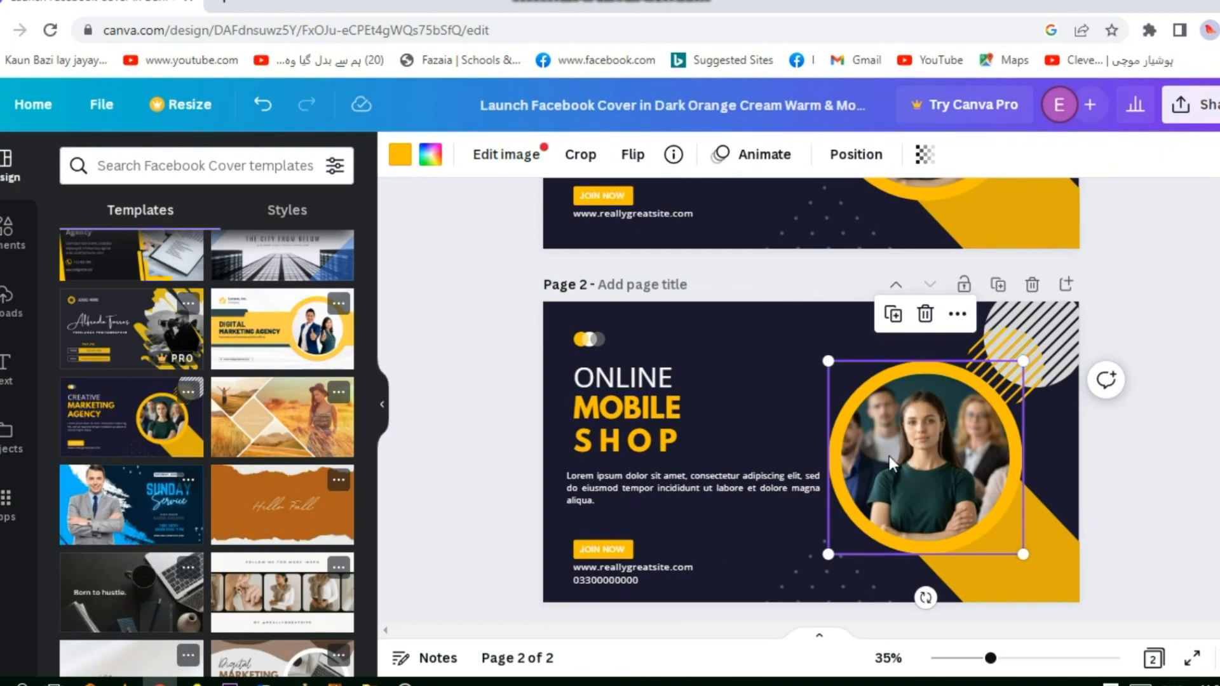
pyautogui.click(1044, 572)
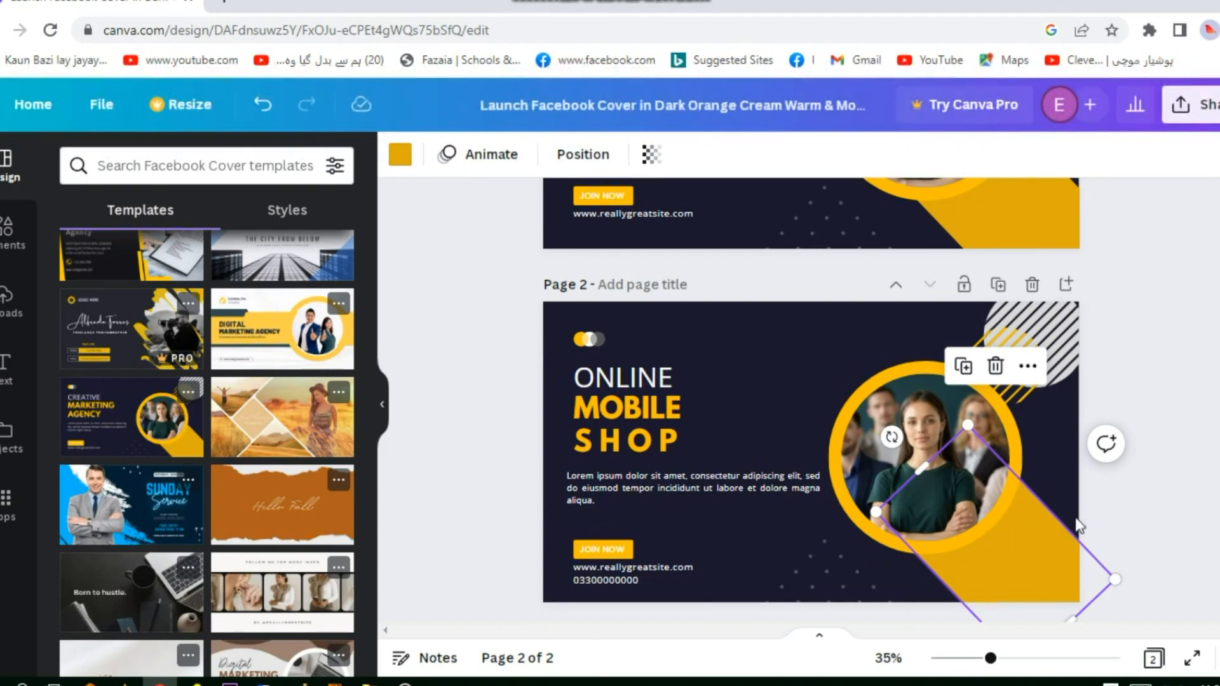
pyautogui.click(1016, 428)
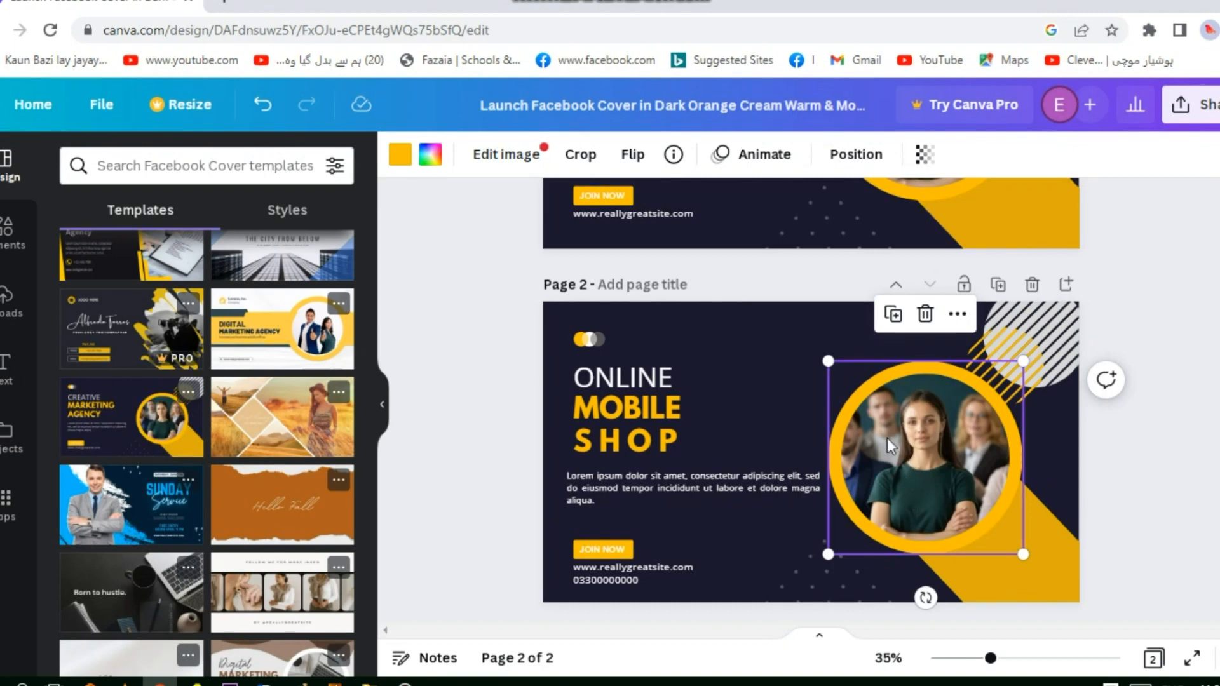
pyautogui.click(1189, 542)
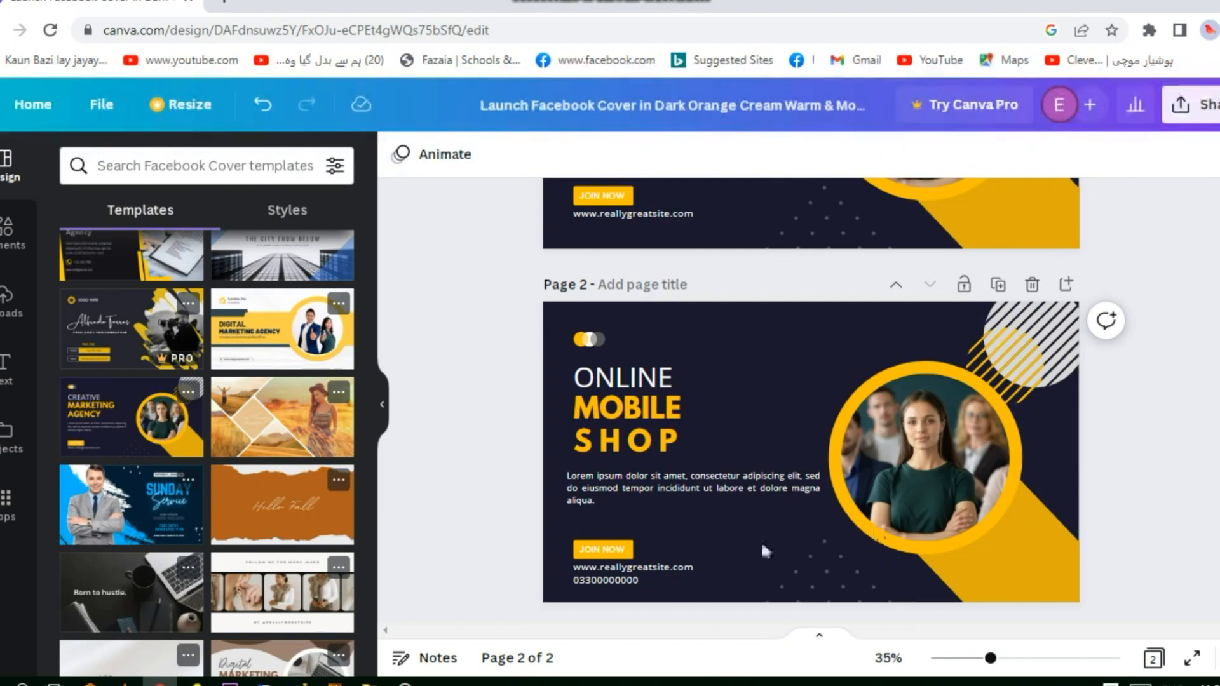
# Download all pages of the design as PNG files at 1,640 × 924 px
pyautogui.click(707, 599)
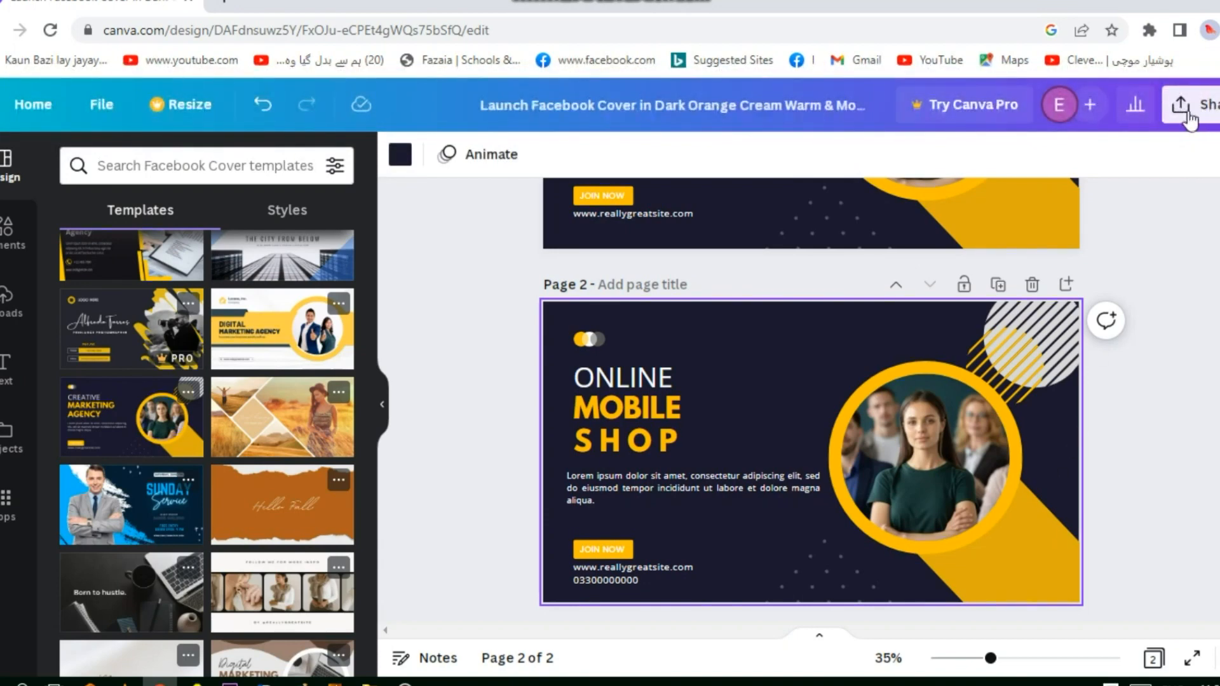
pyautogui.click(1183, 117)
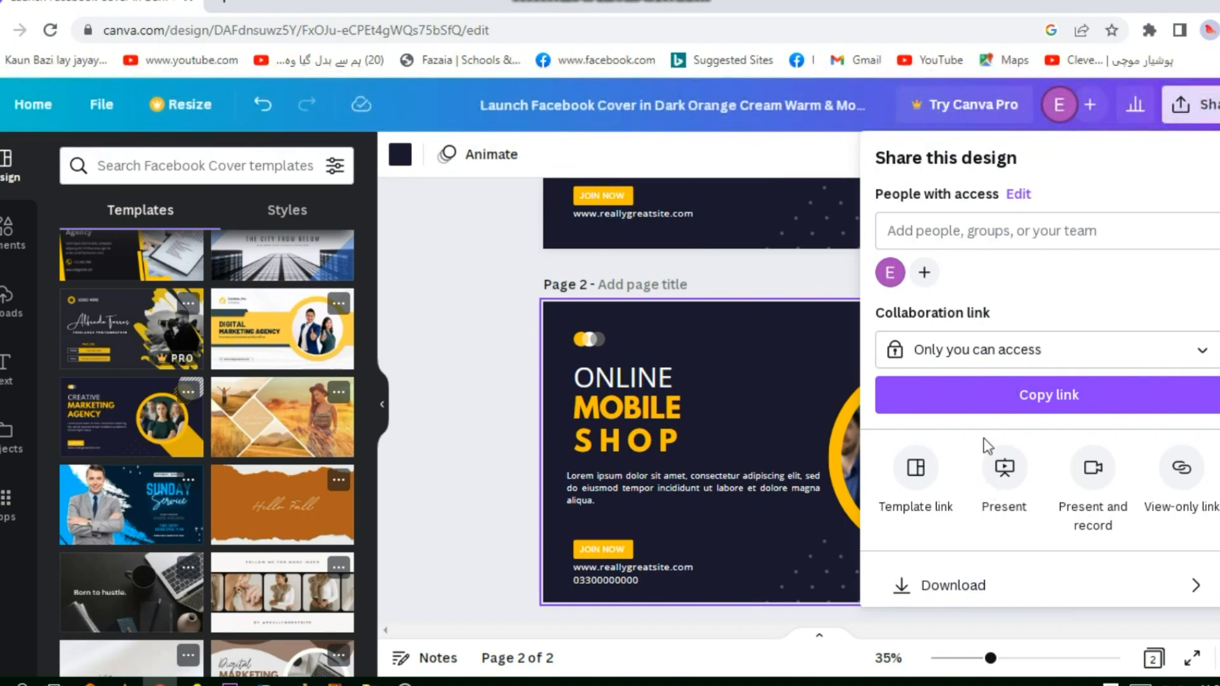
pyautogui.scroll(-2, 972, 395)
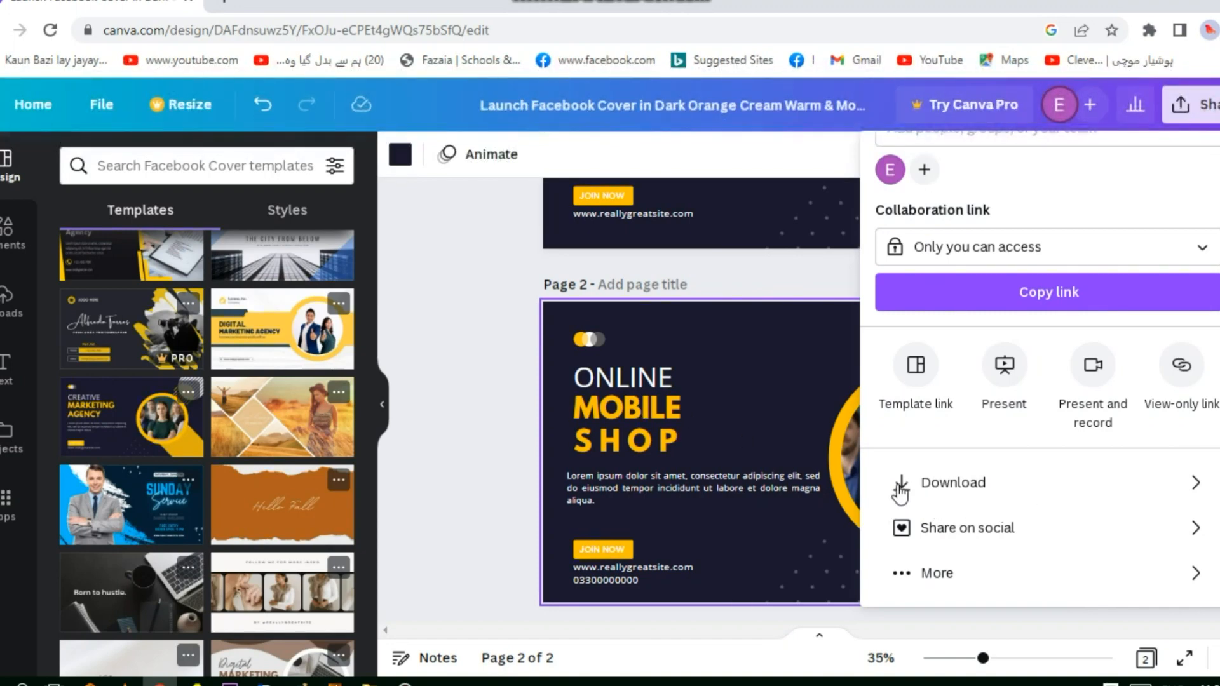
pyautogui.click(901, 491)
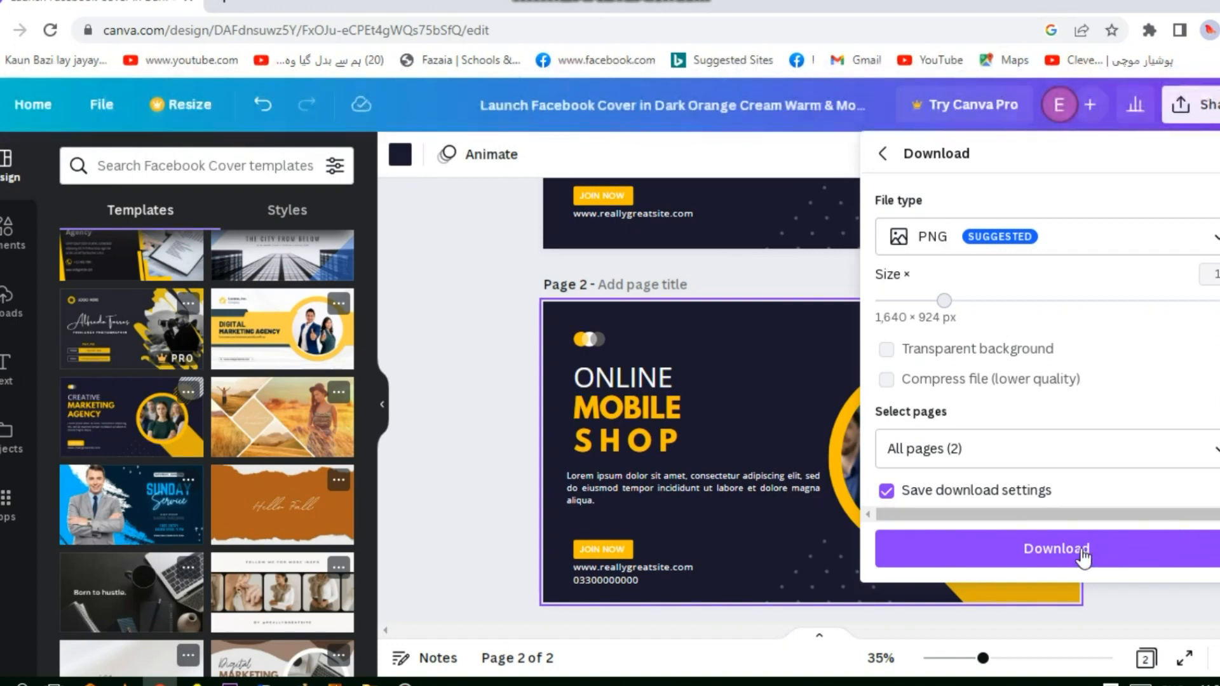
pyautogui.click(1082, 550)
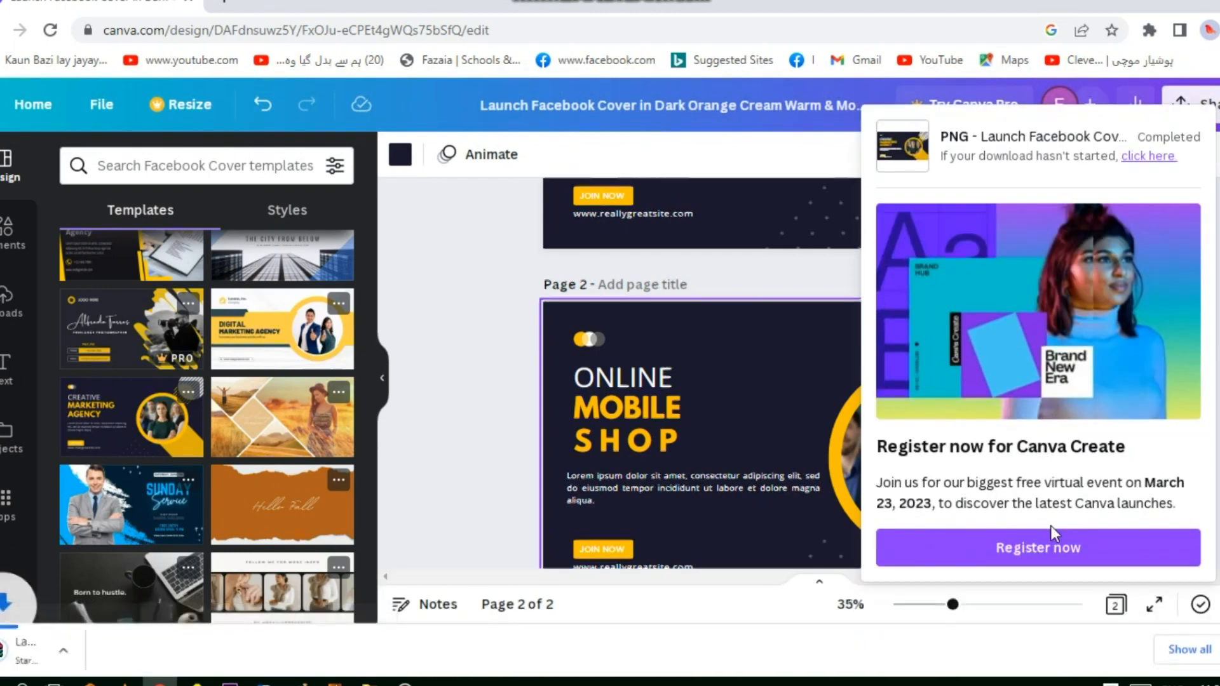
# Open the downloaded ZIP archive in WinRAR and view the exported "Online Mobile Shop" PNG in the photo viewer
pyautogui.click(51, 654)
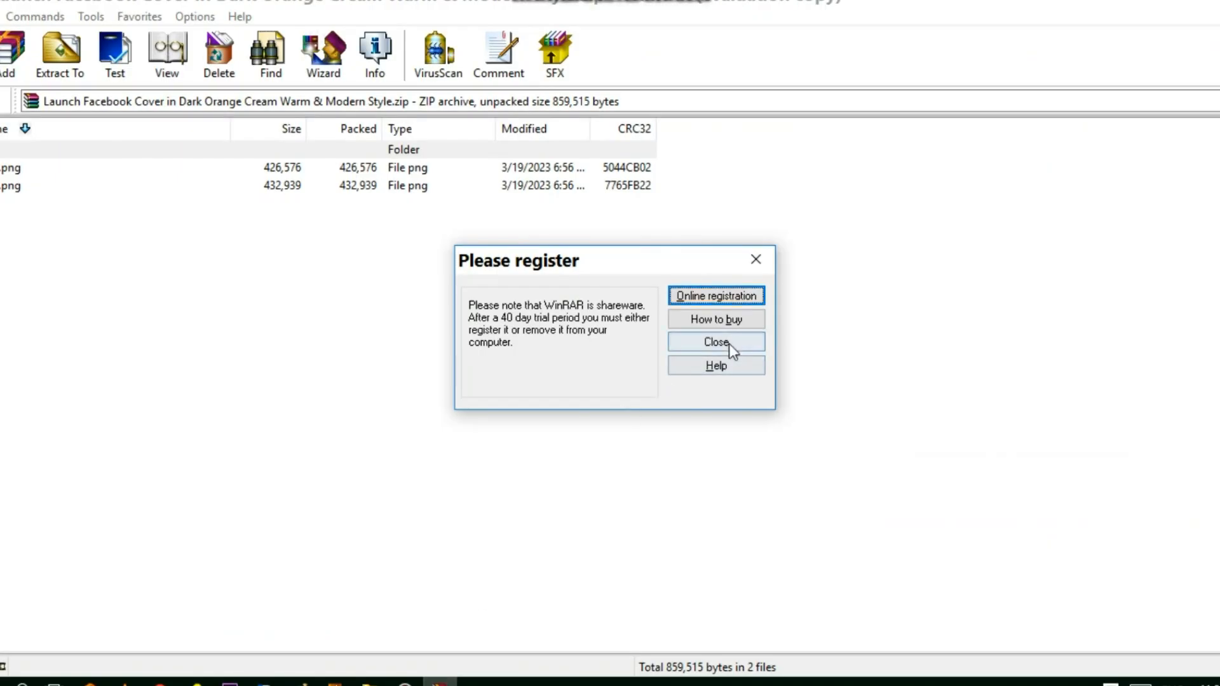
pyautogui.click(729, 345)
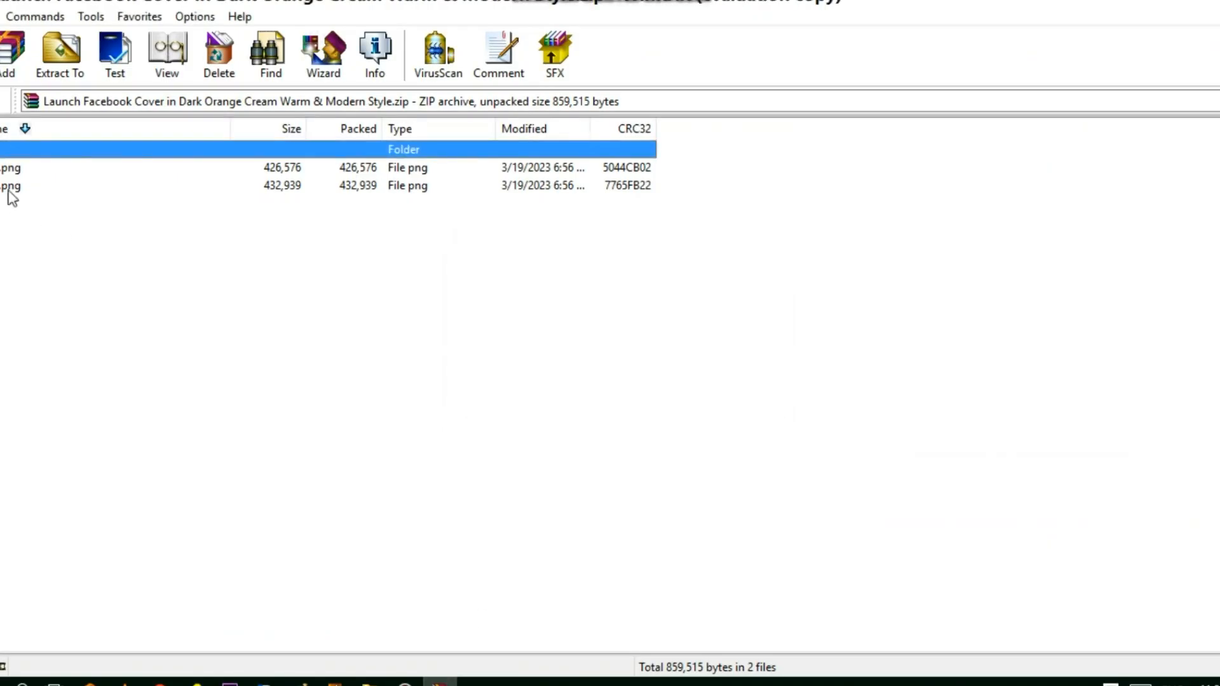
pyautogui.click(16, 168)
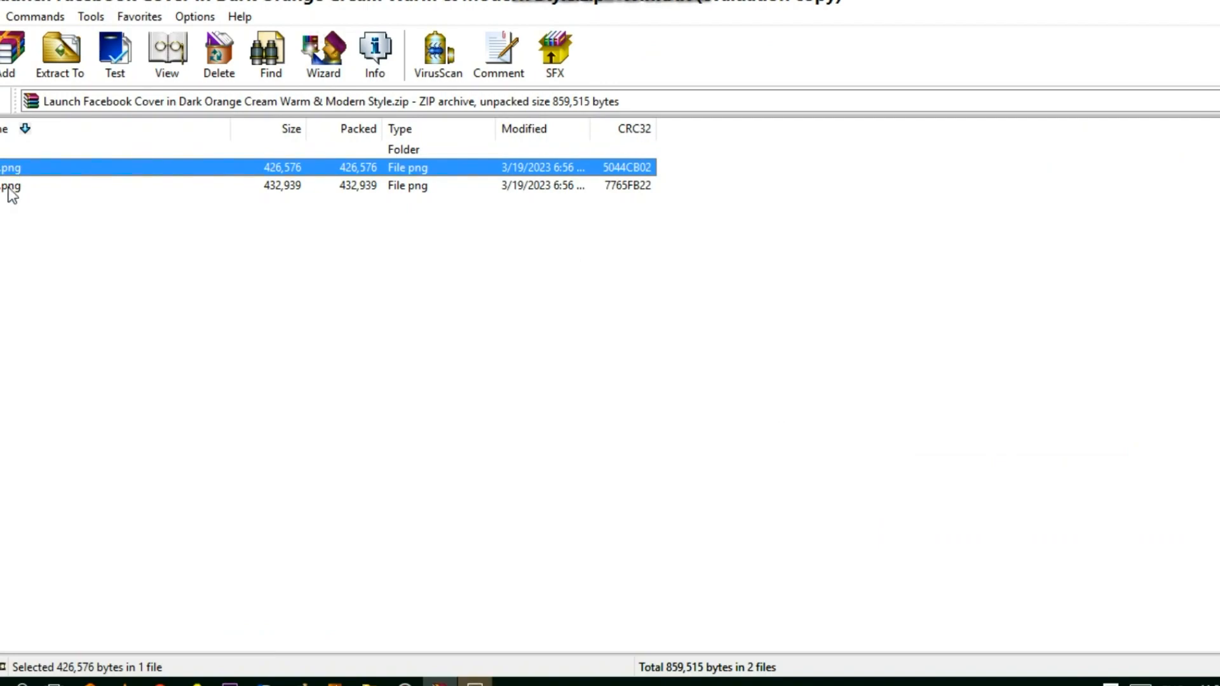
pyautogui.click(474, 683)
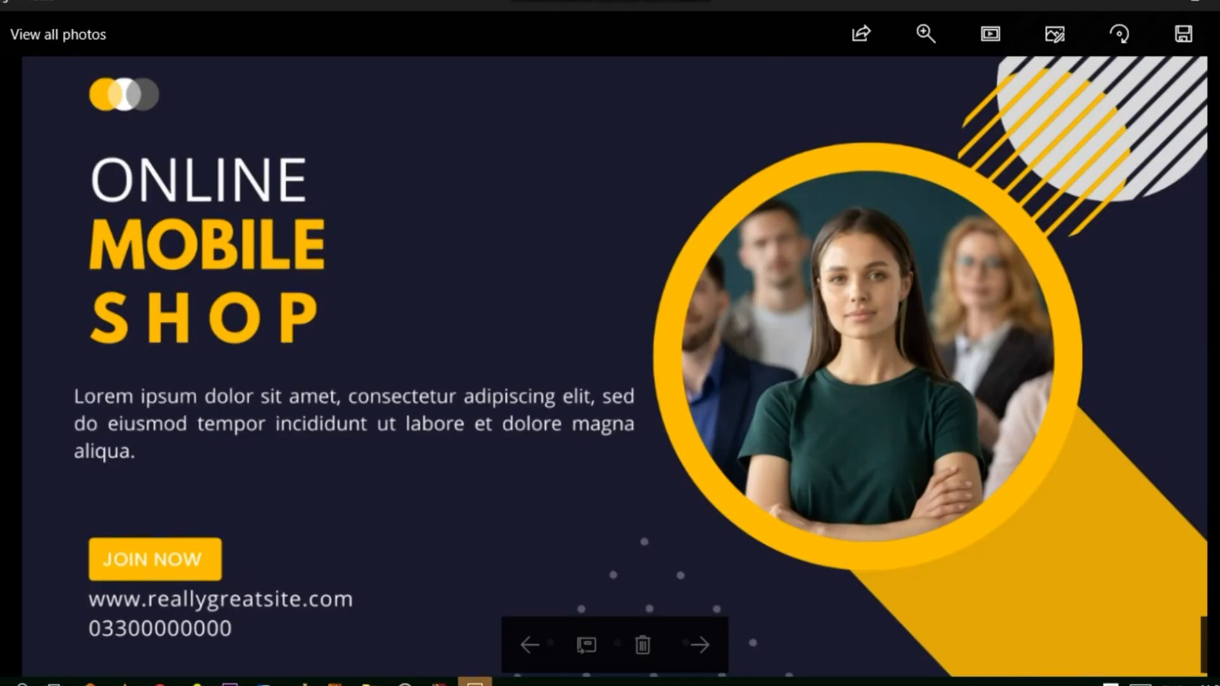